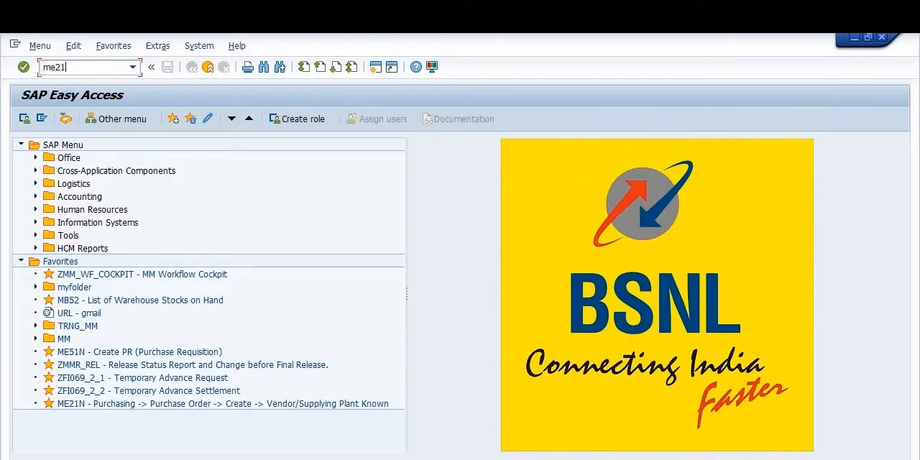
Step: Open transaction ME21N to create a purchase order and set its document type to Service Order
{"action": "type", "text": "n"}
{"action": "key", "text": "Return"}
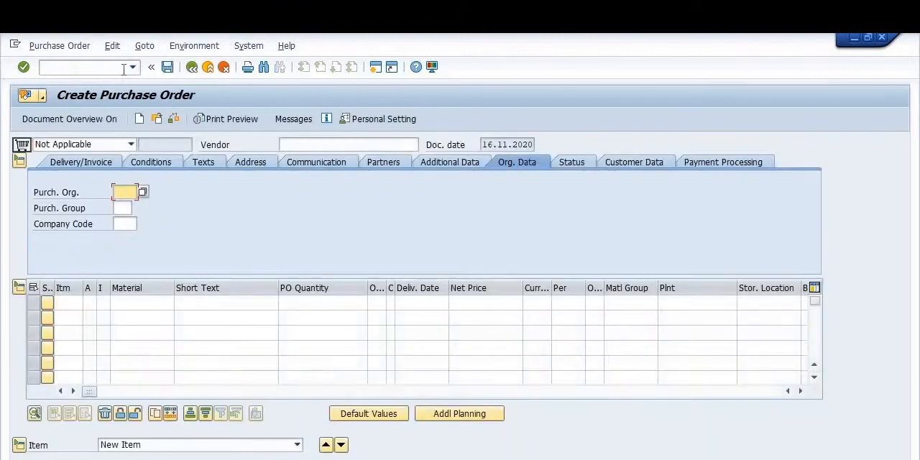
{"action": "left_click", "coordinate": [108, 146]}
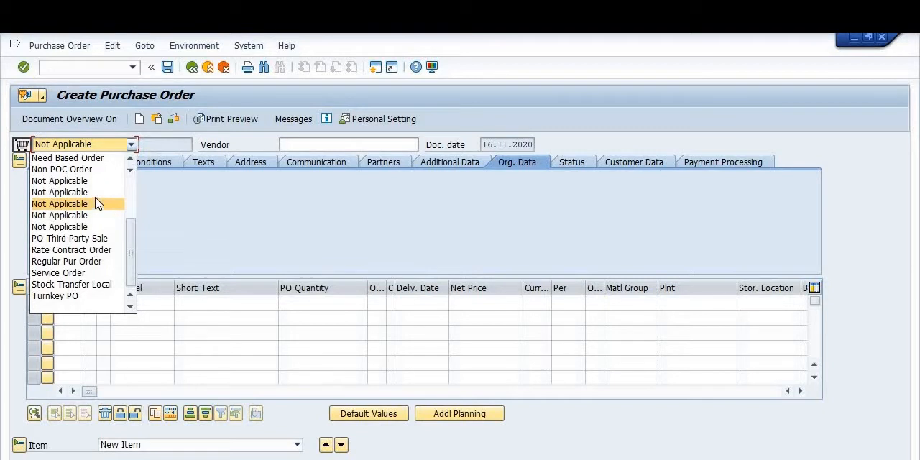
{"action": "left_click", "coordinate": [72, 275]}
Step: Fill in the vendor number in the service order header using the previously used entry
{"action": "left_click", "coordinate": [309, 145]}
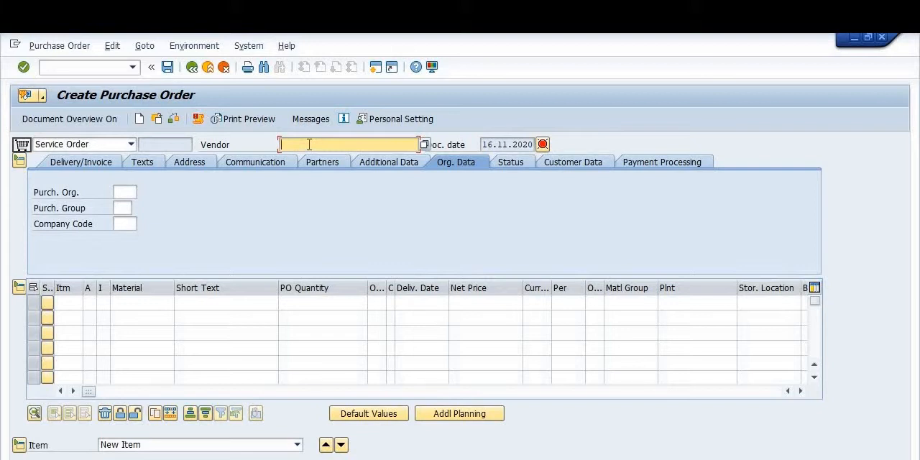
{"action": "type", "text": "119"}
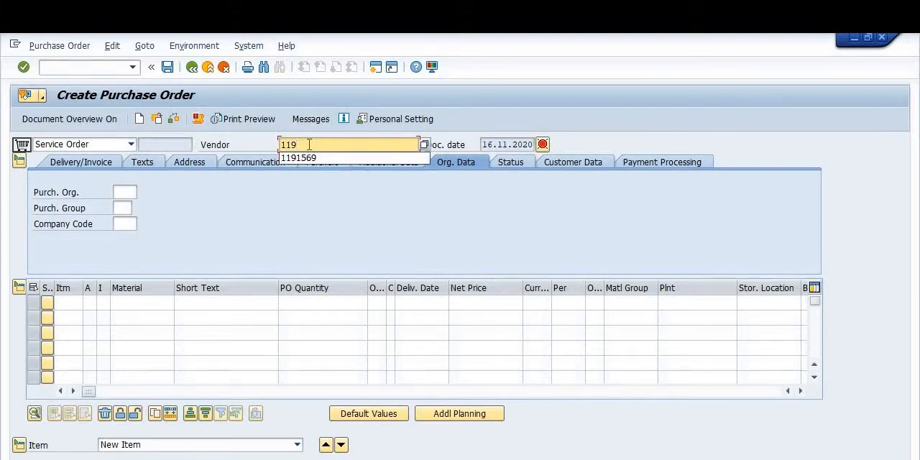
{"action": "type", "text": "15"}
{"action": "key", "text": "Down"}
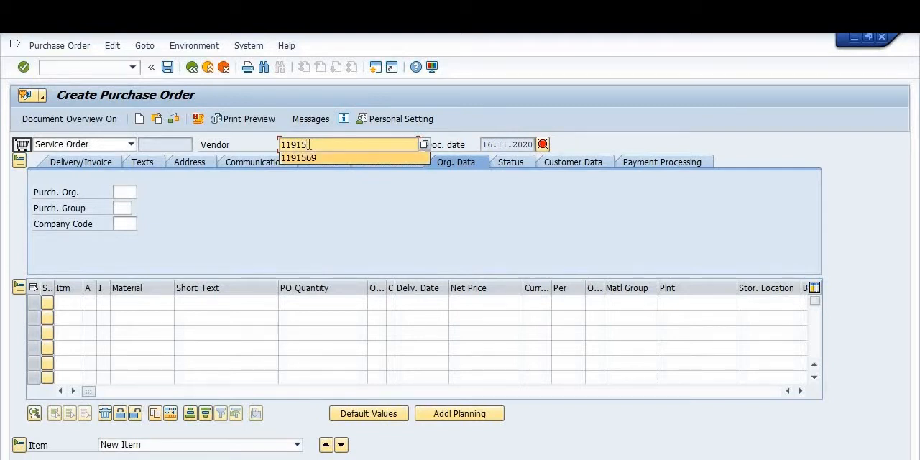
{"action": "key", "text": "Return"}
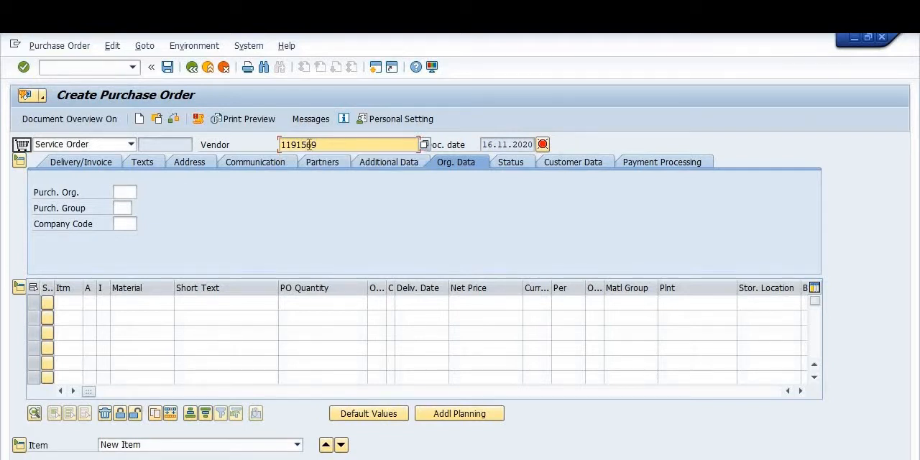
Step: Fill in the organizational data with purchasing organization 2000, purchasing group 040 (MMCl:SSA) and company code 1100
{"action": "left_click", "coordinate": [119, 192]}
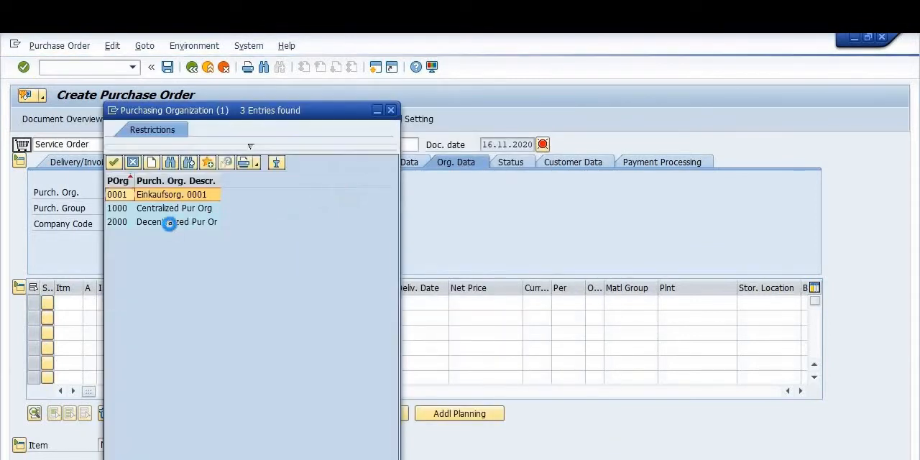
{"action": "left_click", "coordinate": [177, 223]}
{"action": "left_click", "coordinate": [122, 208]}
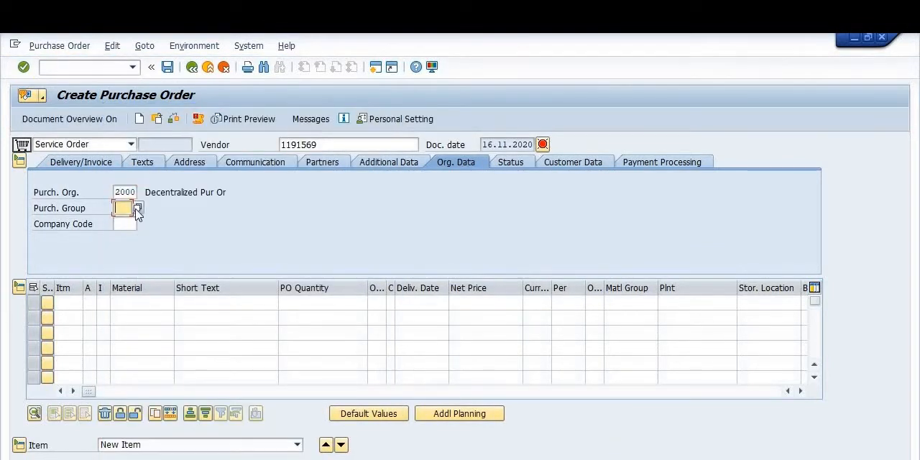
{"action": "left_click", "coordinate": [140, 209]}
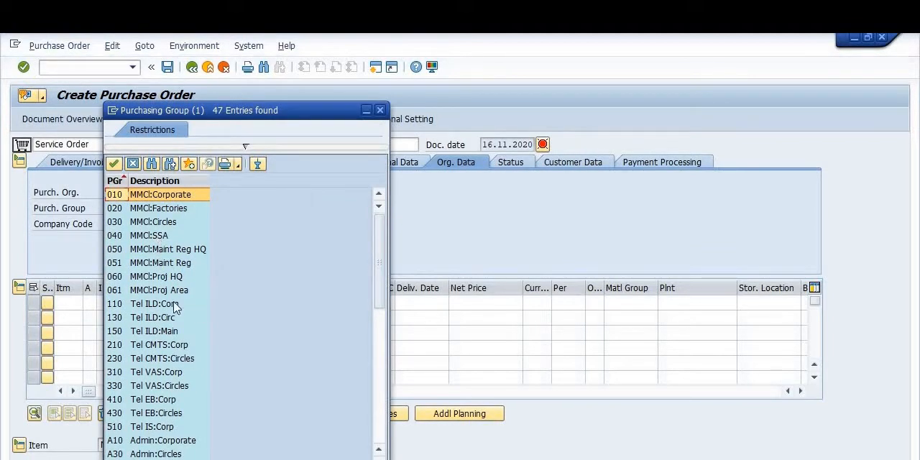
{"action": "scroll", "coordinate": [201, 284], "scroll_direction": "down", "scroll_amount": 3}
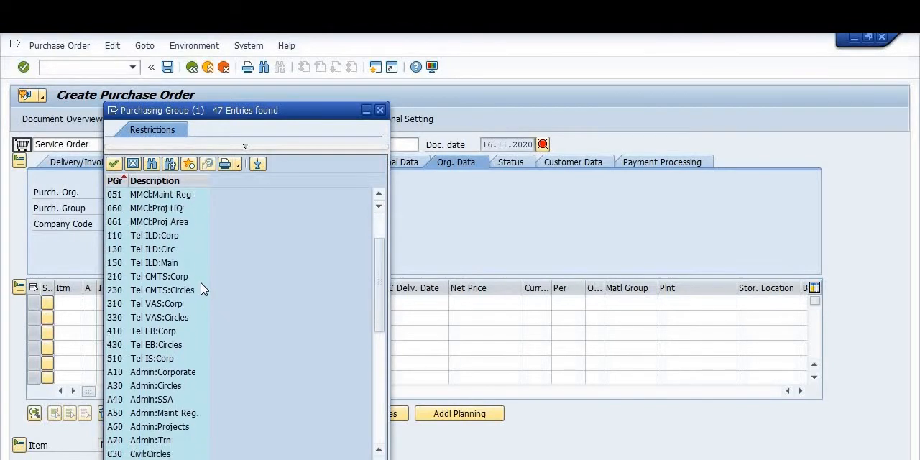
{"action": "scroll", "coordinate": [203, 289], "scroll_direction": "down", "scroll_amount": 5}
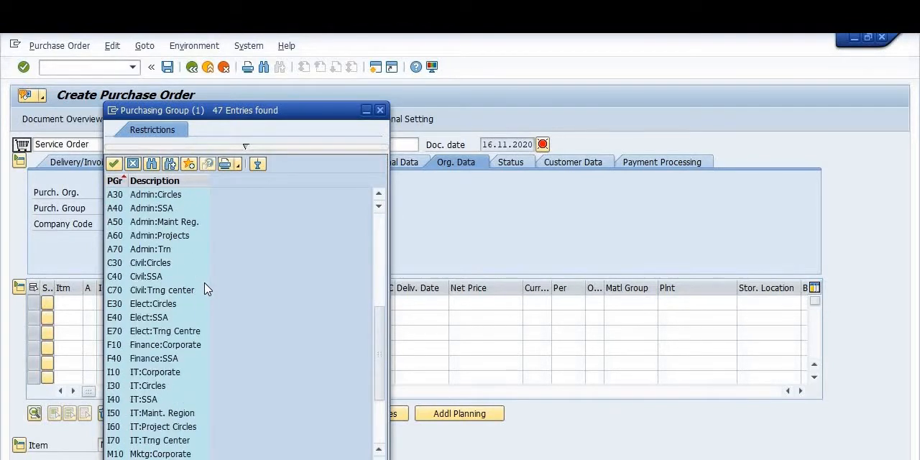
{"action": "scroll", "coordinate": [205, 289], "scroll_direction": "down", "scroll_amount": 3}
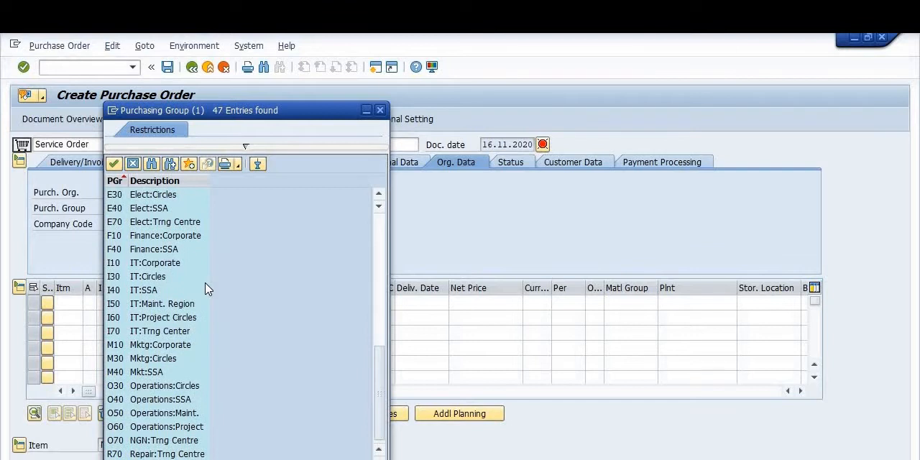
{"action": "scroll", "coordinate": [205, 289], "scroll_direction": "up", "scroll_amount": 8}
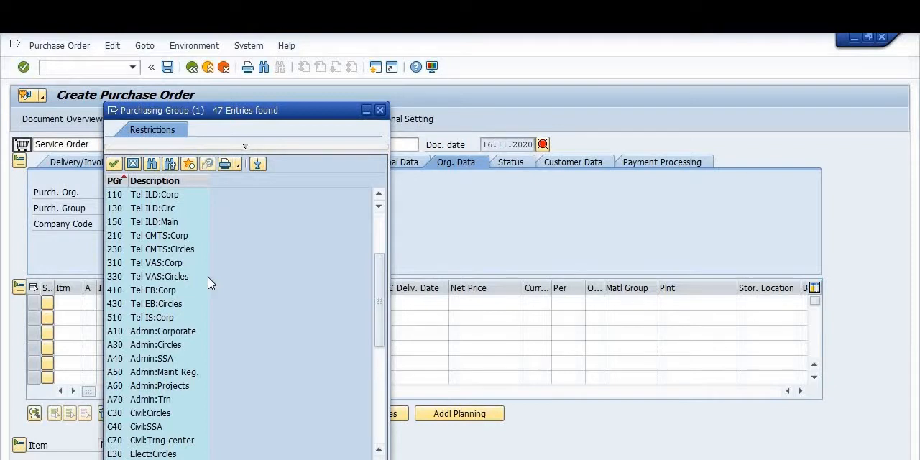
{"action": "scroll", "coordinate": [209, 284], "scroll_direction": "up", "scroll_amount": 2}
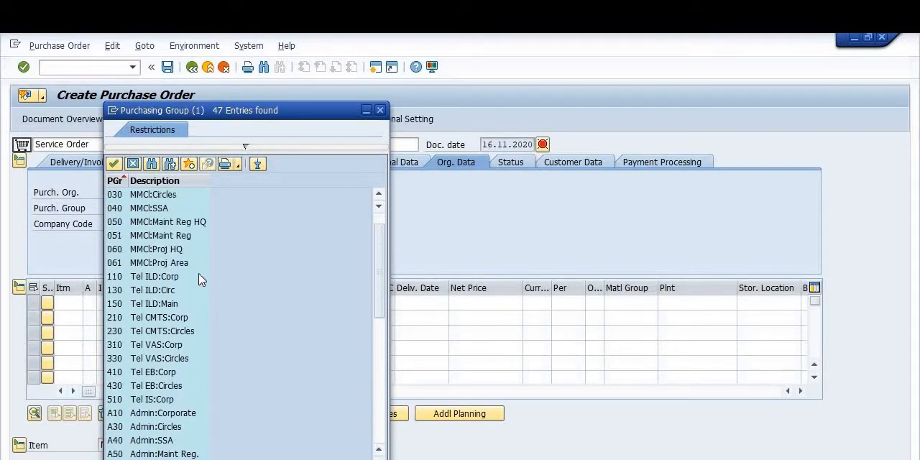
{"action": "double_click", "coordinate": [162, 212]}
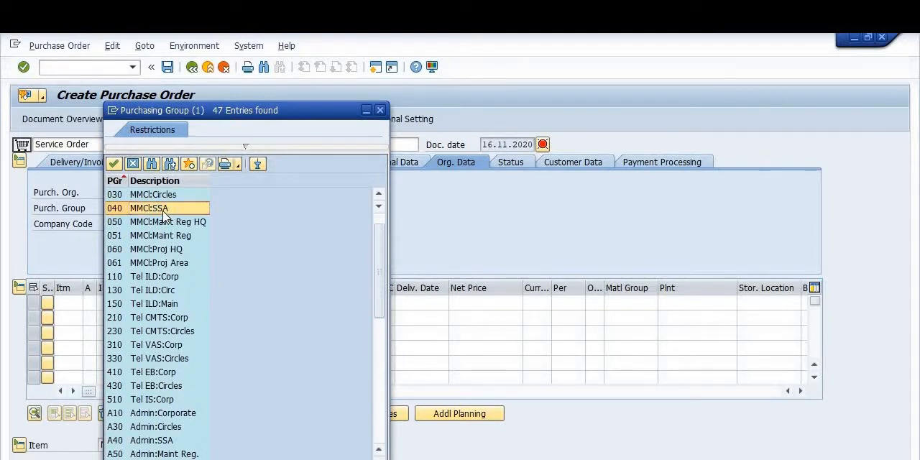
{"action": "left_click", "coordinate": [124, 224]}
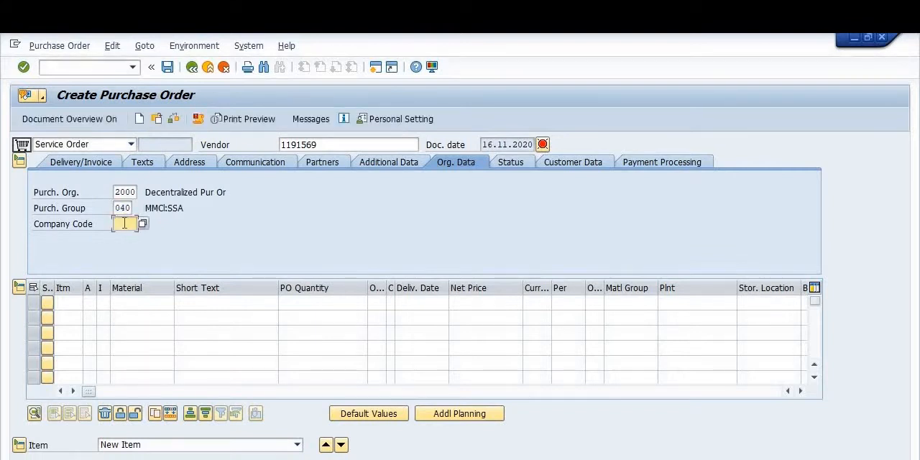
{"action": "type", "text": "1100"}
Step: Assign the first item the account assignment category K (Cost center) and item category D (Service)
{"action": "left_click", "coordinate": [102, 306]}
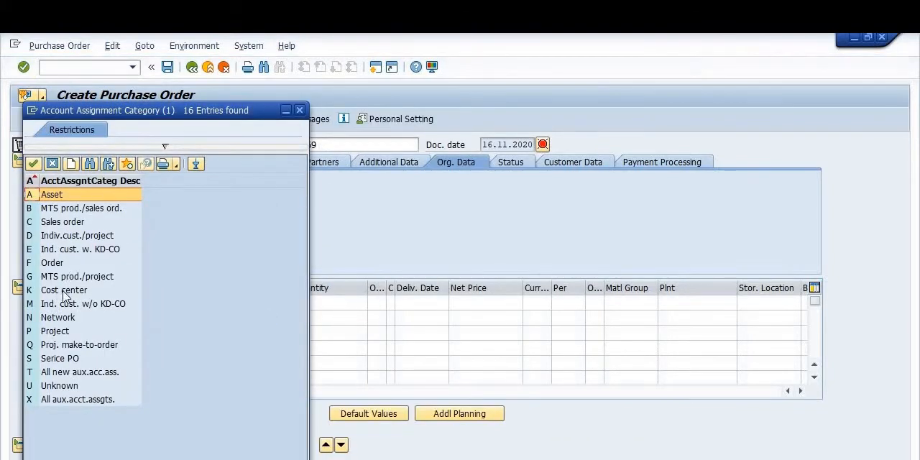
{"action": "double_click", "coordinate": [64, 292]}
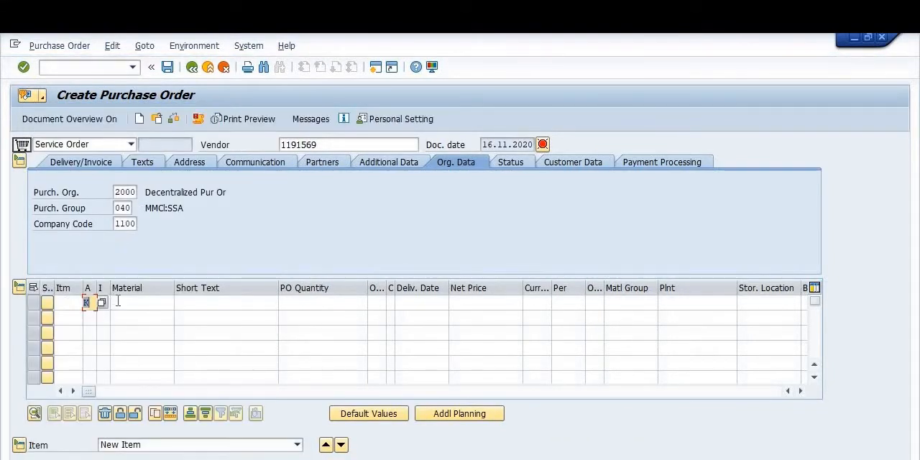
{"action": "left_click", "coordinate": [118, 302]}
{"action": "left_click", "coordinate": [105, 304]}
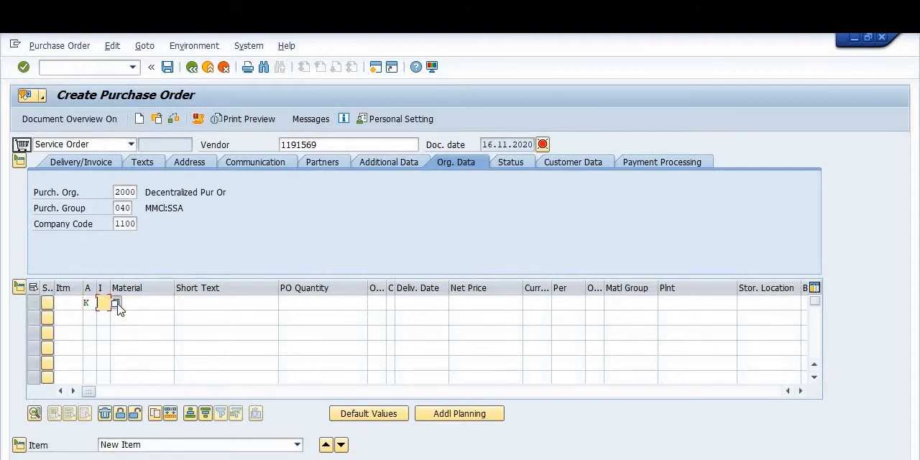
{"action": "left_click", "coordinate": [116, 304]}
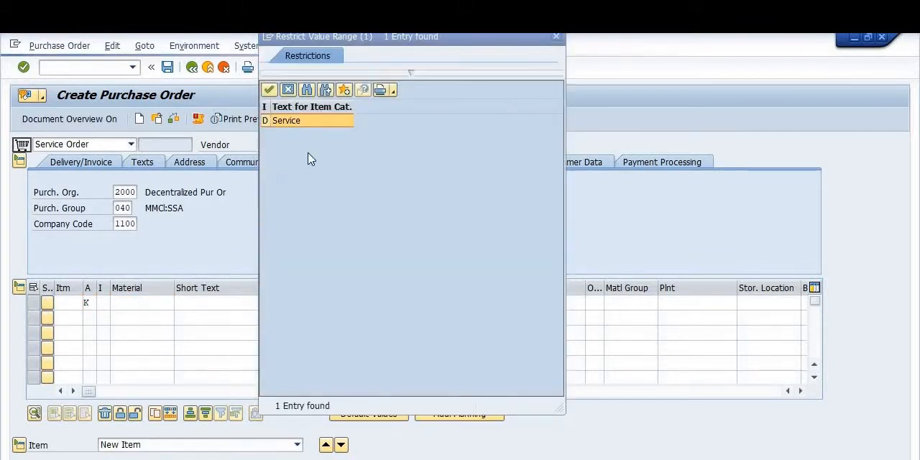
{"action": "double_click", "coordinate": [310, 123]}
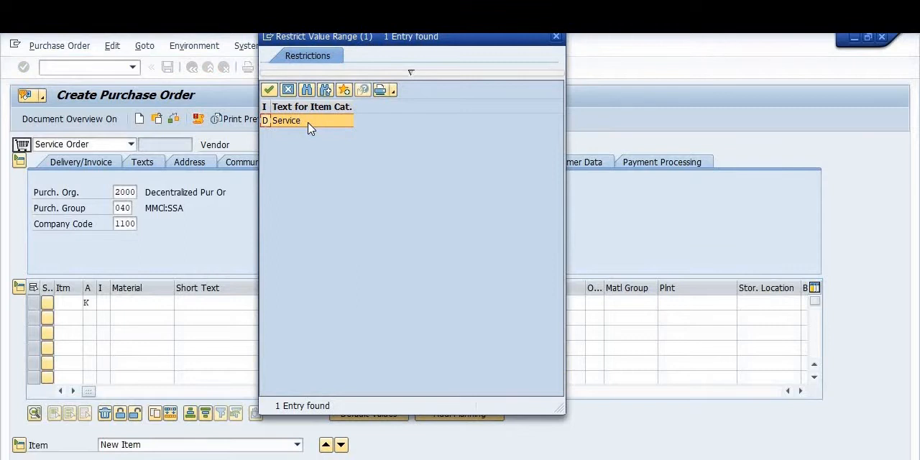
Step: Fill the first item's short text with the previously used description for shifting the BTS site at Bahadurgarh Rohtak
{"action": "left_click", "coordinate": [202, 302]}
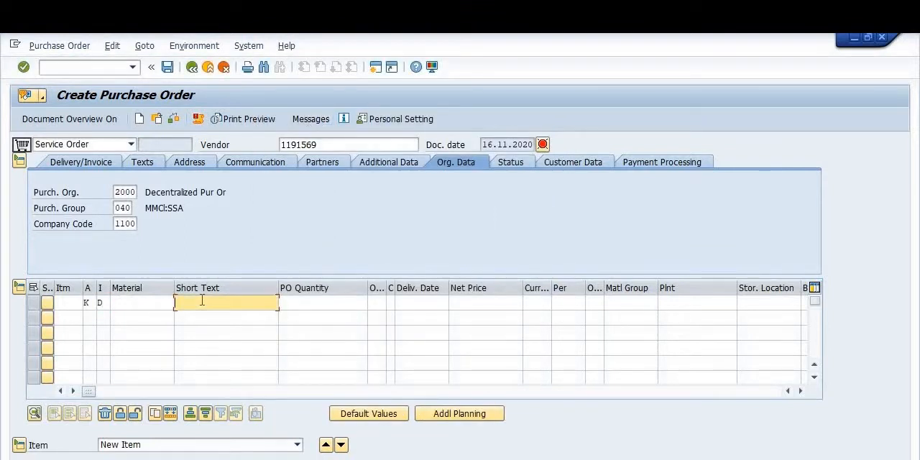
{"action": "type", "text": "Shift"}
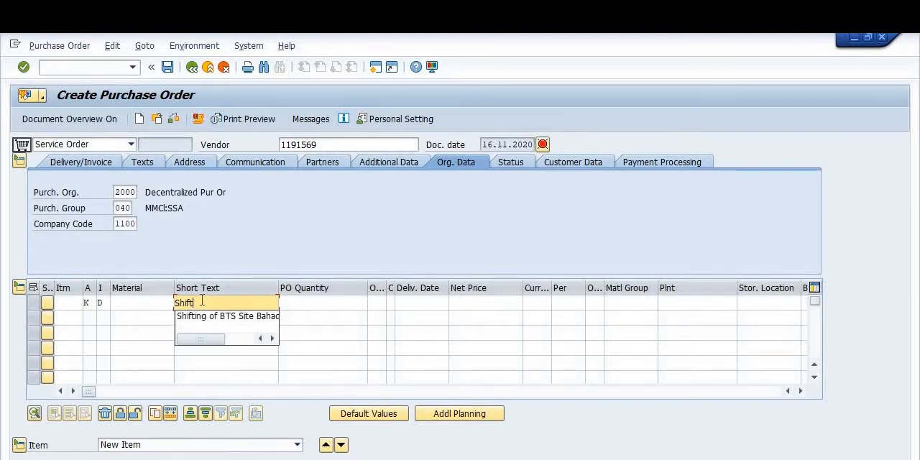
{"action": "type", "text": "ing"}
{"action": "key", "text": "Down"}
{"action": "key", "text": "Return"}
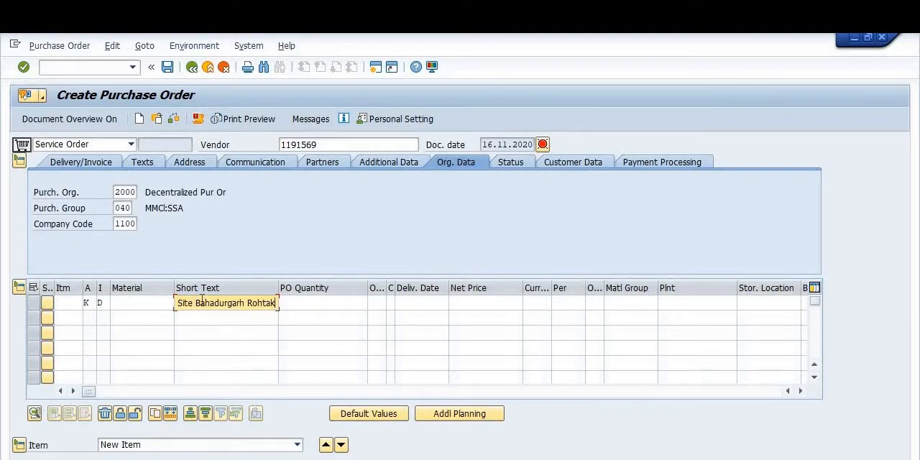
Step: Change the site name in the item's short text so it reads "Shifting of BTS Site Coimbtoor SSA Tn"
{"action": "left_click", "coordinate": [311, 303]}
{"action": "left_click", "coordinate": [274, 303]}
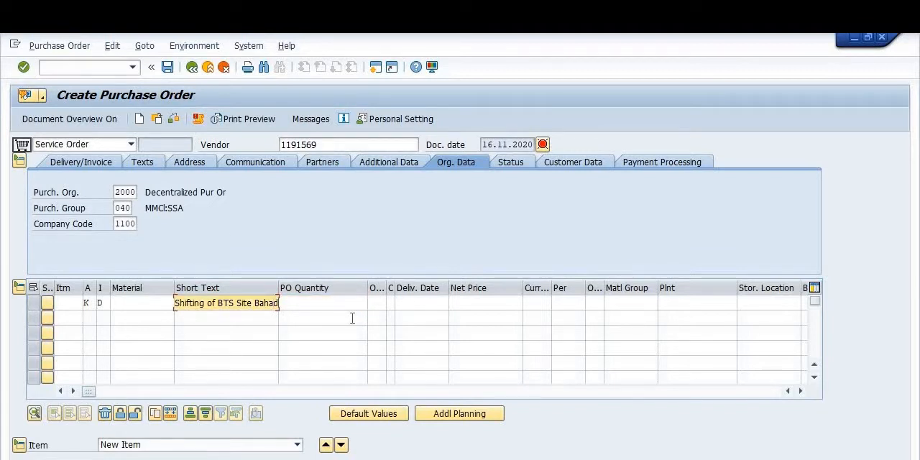
{"action": "key", "text": "Right"}
{"action": "key", "text": "Right"}
{"action": "key", "text": "Right"}
{"action": "key", "text": "Right"}
{"action": "key", "text": "Right"}
{"action": "key", "text": "Right"}
{"action": "key", "text": "Right"}
{"action": "key", "text": "Right"}
{"action": "key", "text": "Right"}
{"action": "key", "text": "Right"}
{"action": "key", "text": "Right"}
{"action": "key", "text": "Right"}
{"action": "key", "text": "Right"}
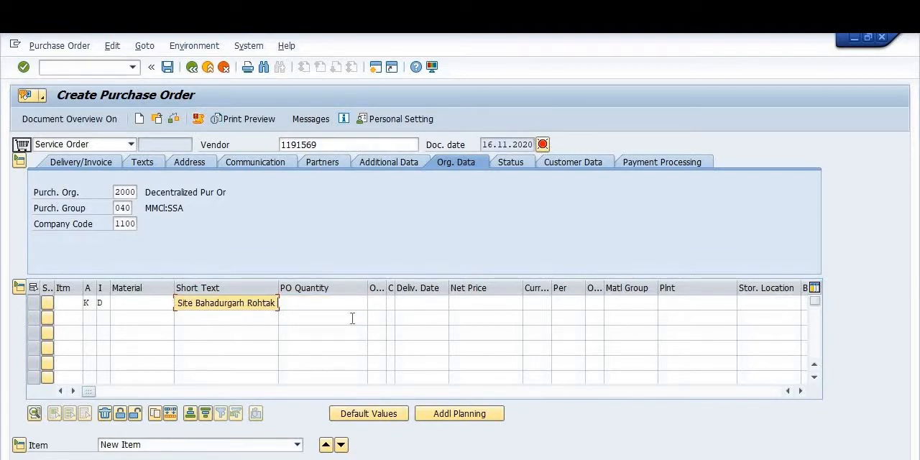
{"action": "key", "text": "BackSpace"}
{"action": "key", "text": "BackSpace"}
{"action": "key", "text": "BackSpace"}
{"action": "key", "text": "BackSpace"}
{"action": "key", "text": "BackSpace"}
{"action": "key", "text": "BackSpace"}
{"action": "key", "text": "BackSpace"}
{"action": "key", "text": "BackSpace"}
{"action": "key", "text": "BackSpace"}
{"action": "key", "text": "BackSpace"}
{"action": "key", "text": "BackSpace"}
{"action": "key", "text": "BackSpace"}
{"action": "key", "text": "BackSpace"}
{"action": "key", "text": "BackSpace"}
{"action": "key", "text": "BackSpace"}
{"action": "key", "text": "BackSpace"}
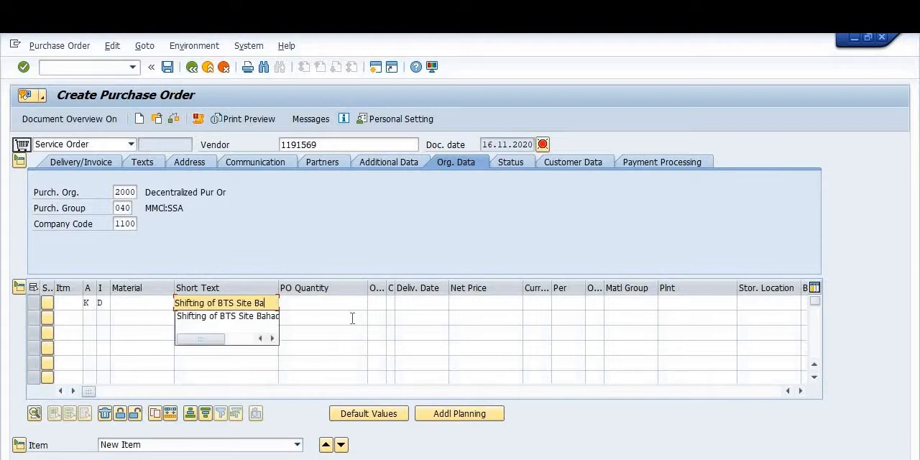
{"action": "type", "text": "C"}
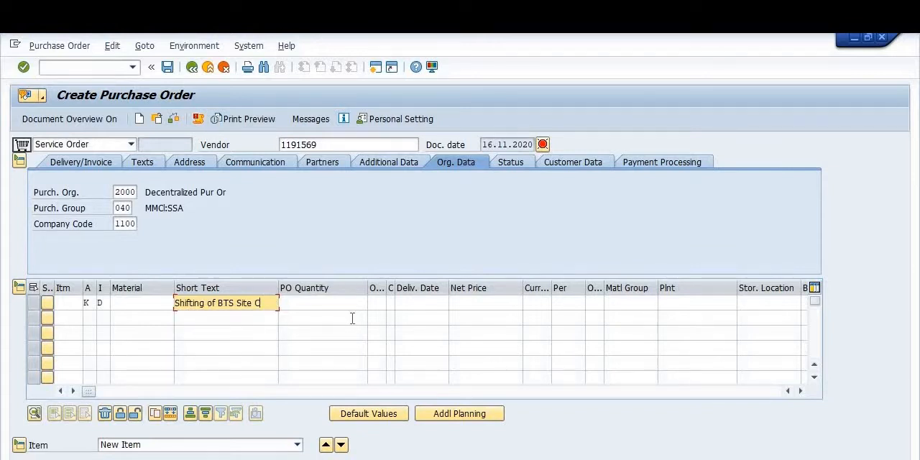
{"action": "type", "text": "oimbtoor SSA"}
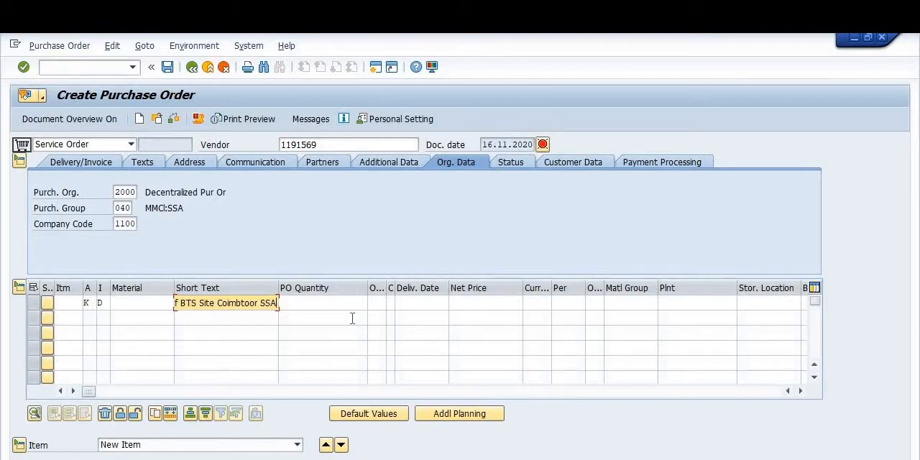
{"action": "type", "text": " Tn"}
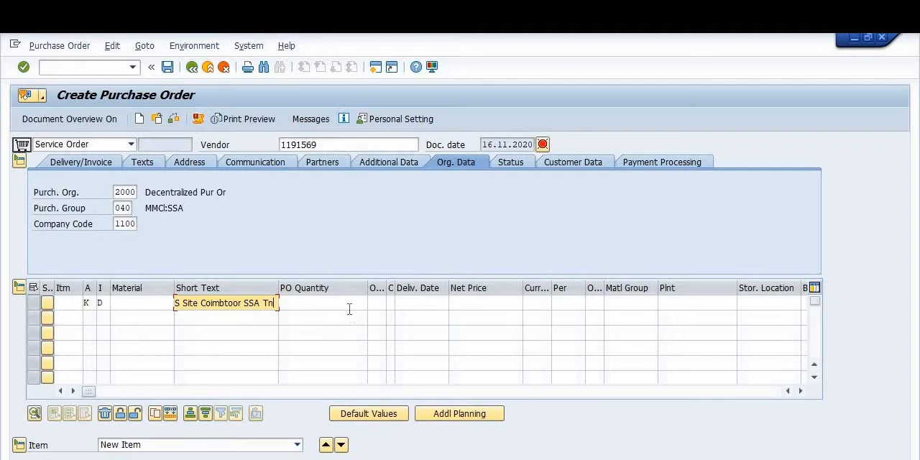
Step: Set the first item's PO quantity to 1 and its order unit to nos, widening the order unit column
{"action": "left_click", "coordinate": [347, 303]}
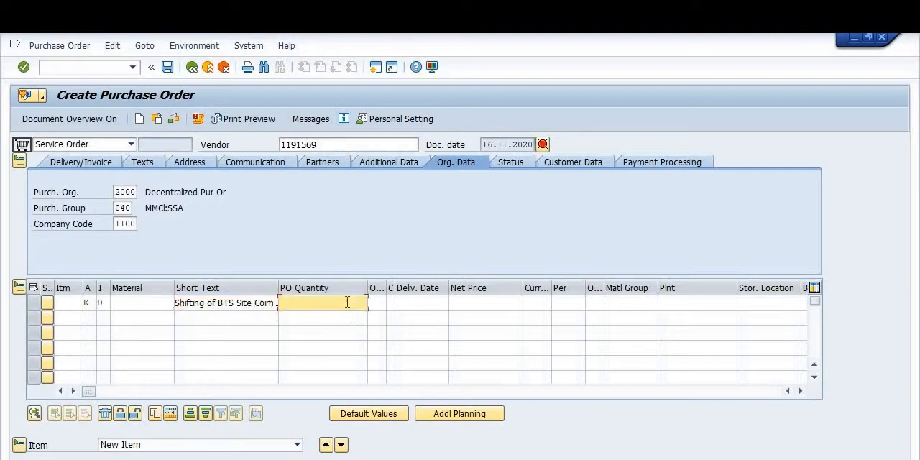
{"action": "type", "text": "1"}
{"action": "left_click", "coordinate": [375, 302]}
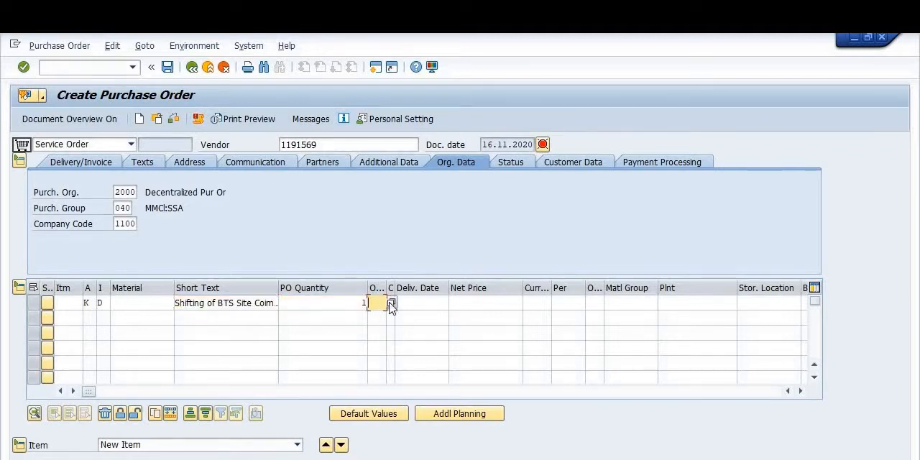
{"action": "left_click", "coordinate": [380, 305]}
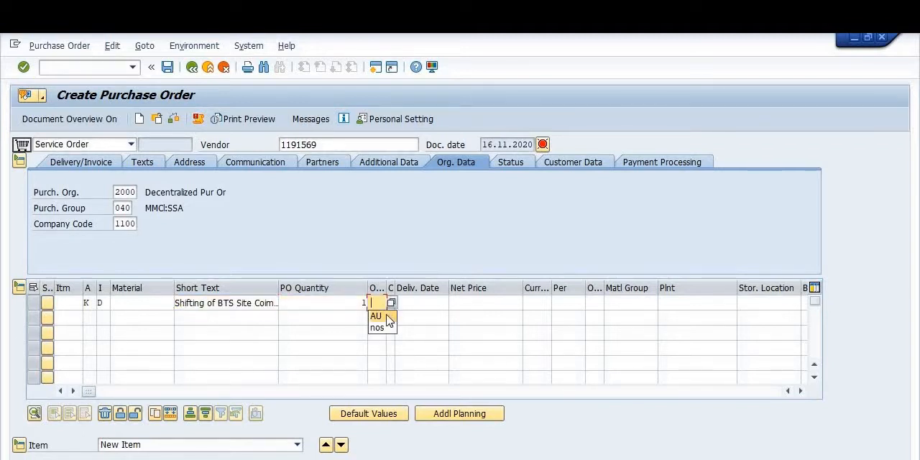
{"action": "left_click_drag", "start_coordinate": [387, 286], "coordinate": [408, 291]}
{"action": "left_click", "coordinate": [388, 305]}
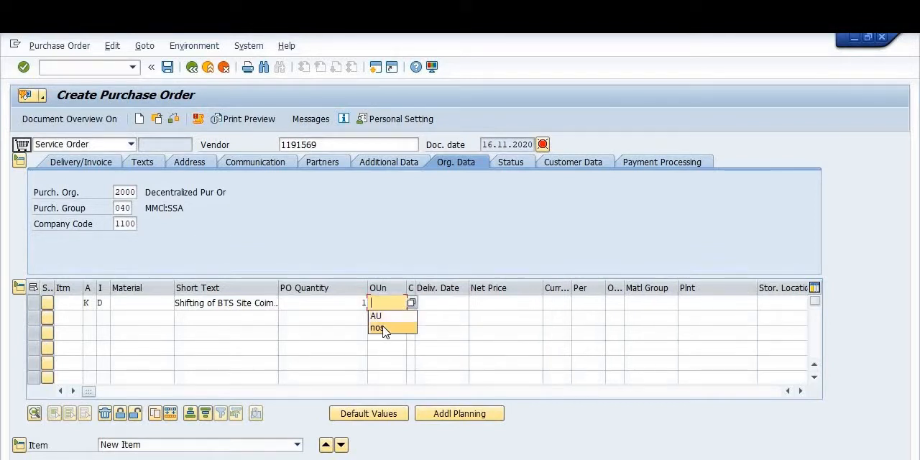
{"action": "left_click", "coordinate": [377, 327]}
Step: Set the first item's delivery date category to D (Day format) and its delivery date to 10.11.2020
{"action": "left_click", "coordinate": [421, 303]}
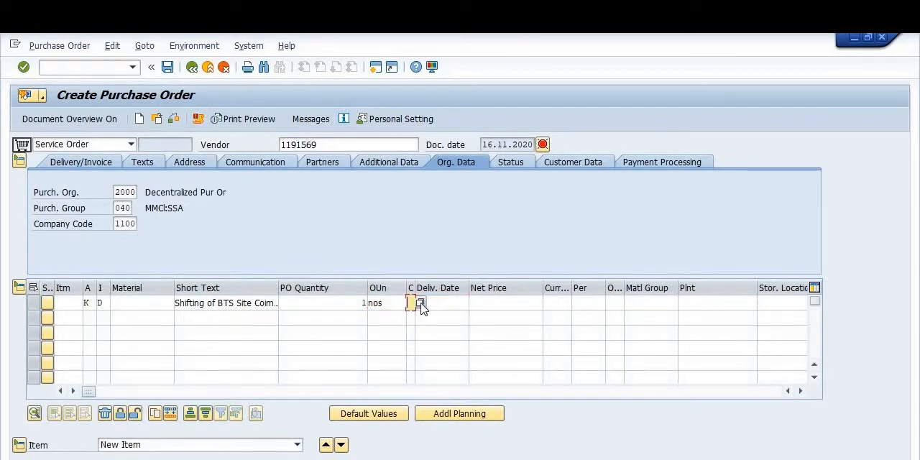
{"action": "key", "text": "Return"}
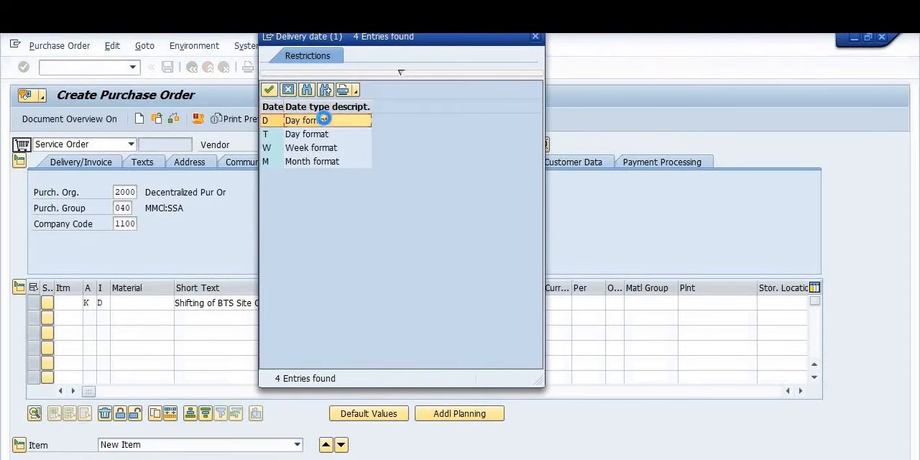
{"action": "double_click", "coordinate": [311, 120]}
{"action": "left_click", "coordinate": [441, 303]}
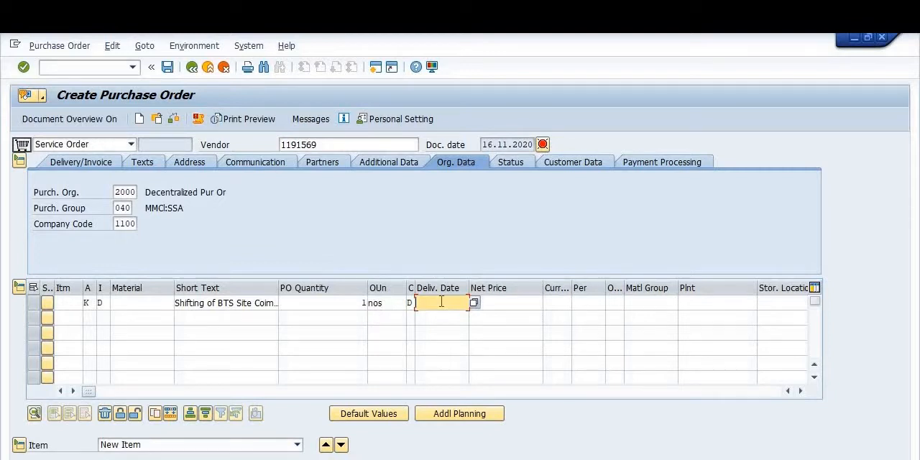
{"action": "type", "text": "10.11.2020"}
{"action": "key", "text": "Tab"}
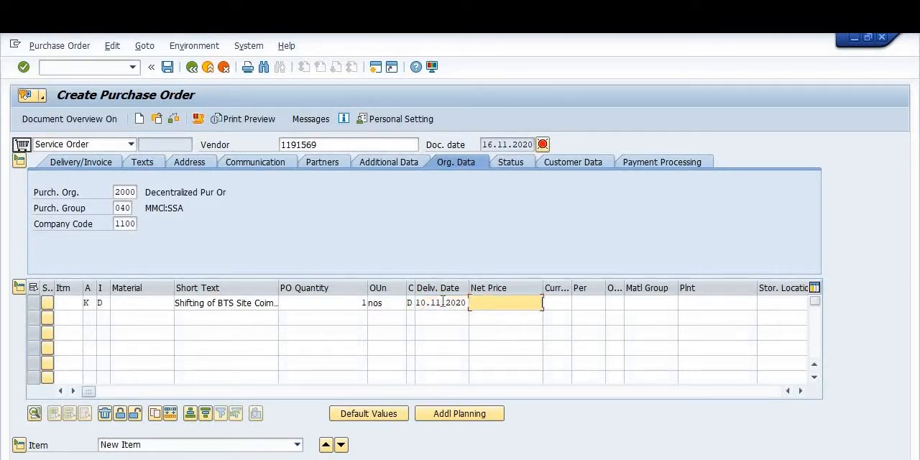
Step: Set the first item's currency to inr, its price basis to per 1 and its order price unit to NOS
{"action": "left_click", "coordinate": [563, 302]}
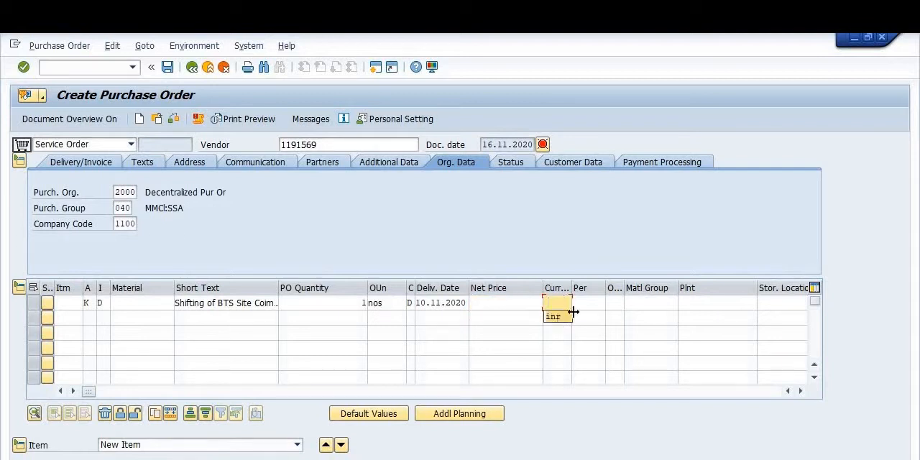
{"action": "left_click", "coordinate": [555, 316]}
{"action": "left_click", "coordinate": [588, 303]}
{"action": "left_click", "coordinate": [588, 316]}
{"action": "left_click", "coordinate": [616, 303]}
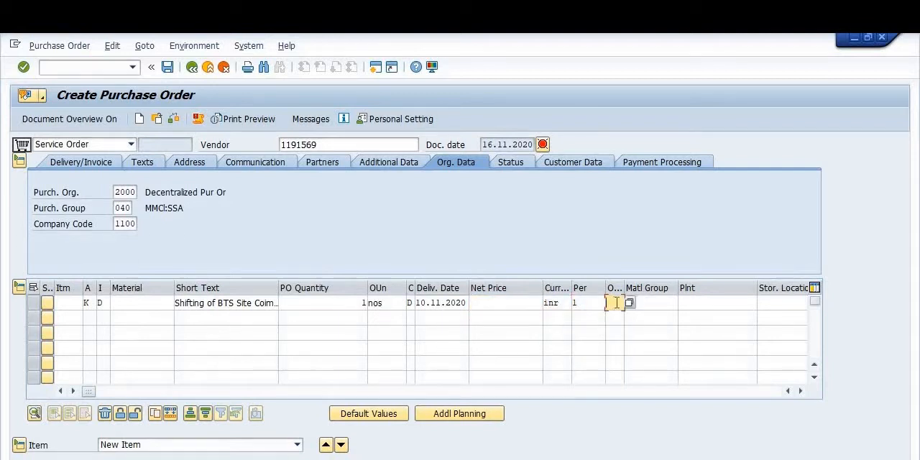
{"action": "left_click", "coordinate": [616, 316]}
Step: Assign the first item material group 1000000 and plant 3002
{"action": "left_click", "coordinate": [643, 303]}
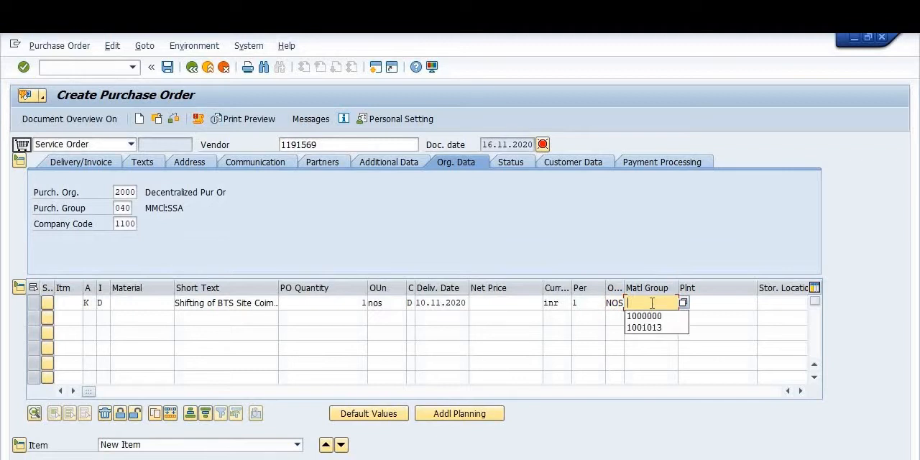
{"action": "left_click", "coordinate": [650, 318]}
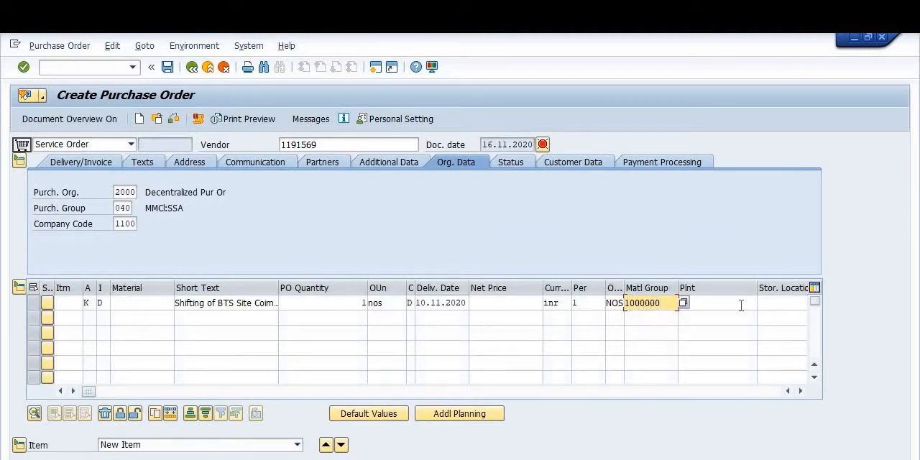
{"action": "left_click", "coordinate": [711, 304]}
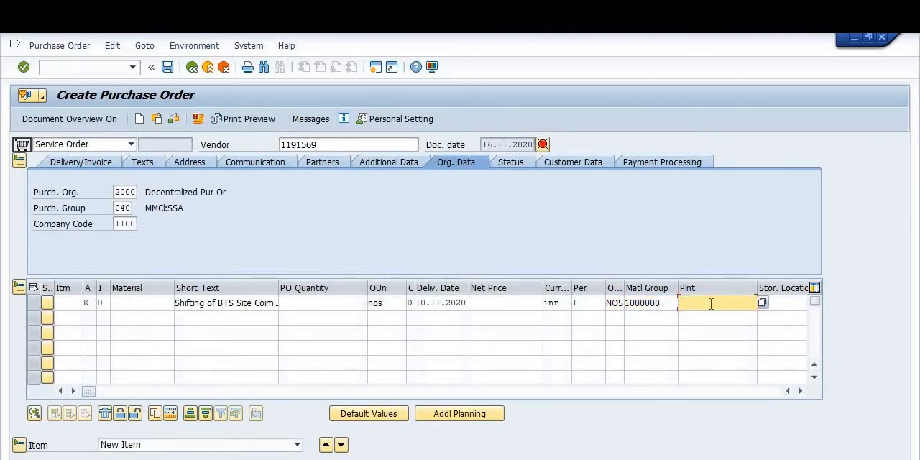
{"action": "type", "text": "3002"}
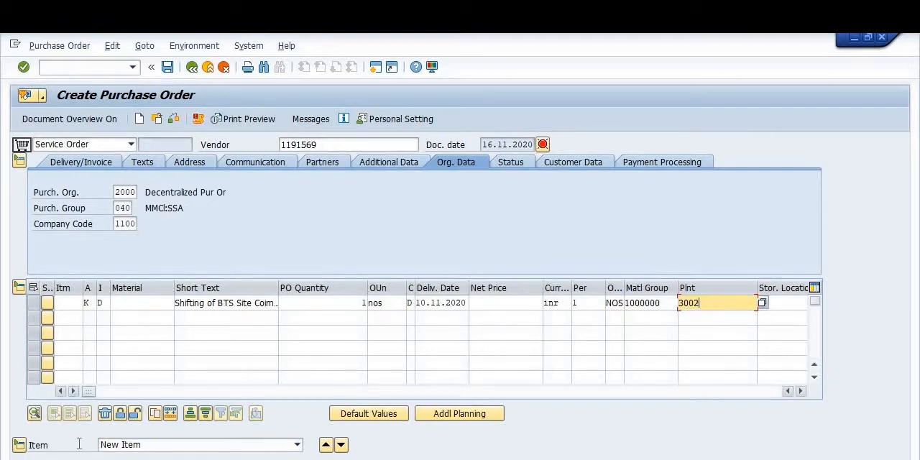
Step: Expand the item details and enter service number 71000198 in service line 10
{"action": "left_click", "coordinate": [21, 444]}
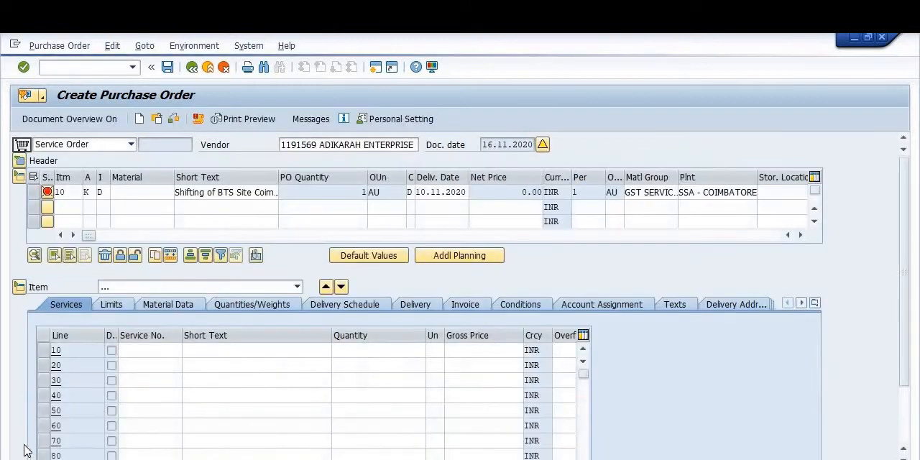
{"action": "left_click", "coordinate": [150, 351]}
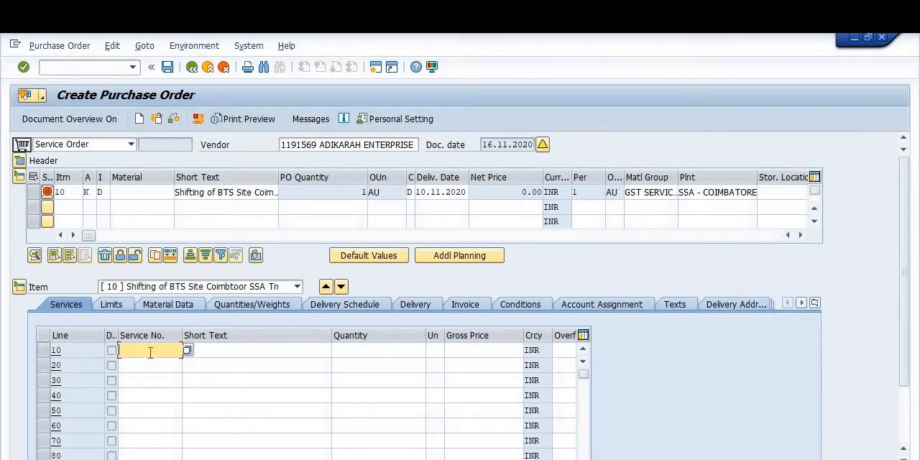
{"action": "left_click", "coordinate": [151, 352]}
{"action": "left_click", "coordinate": [327, 365]}
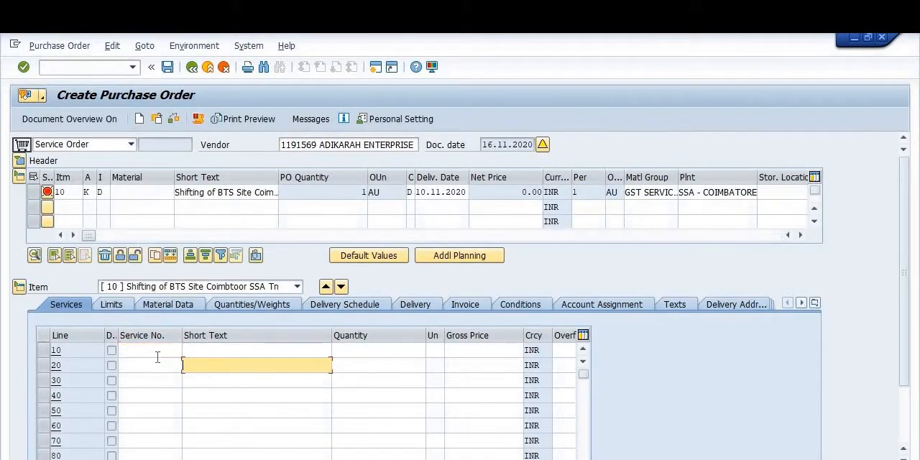
{"action": "left_click", "coordinate": [137, 351]}
{"action": "type", "text": "7"}
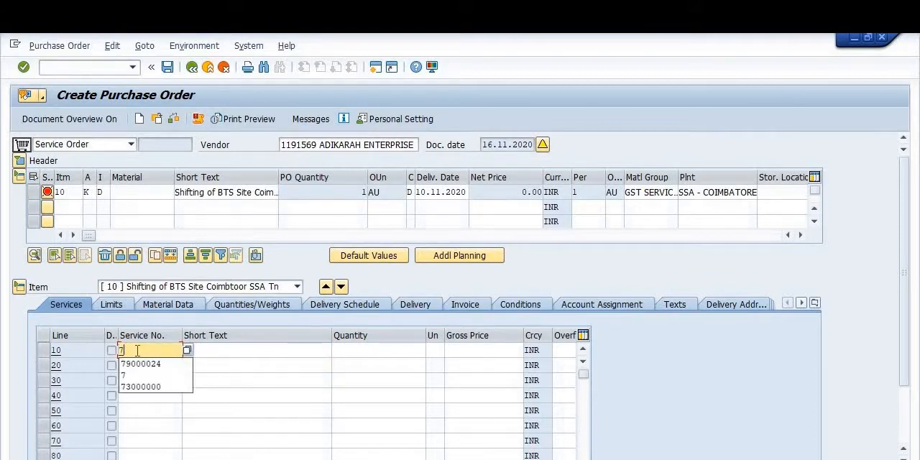
{"action": "type", "text": "1"}
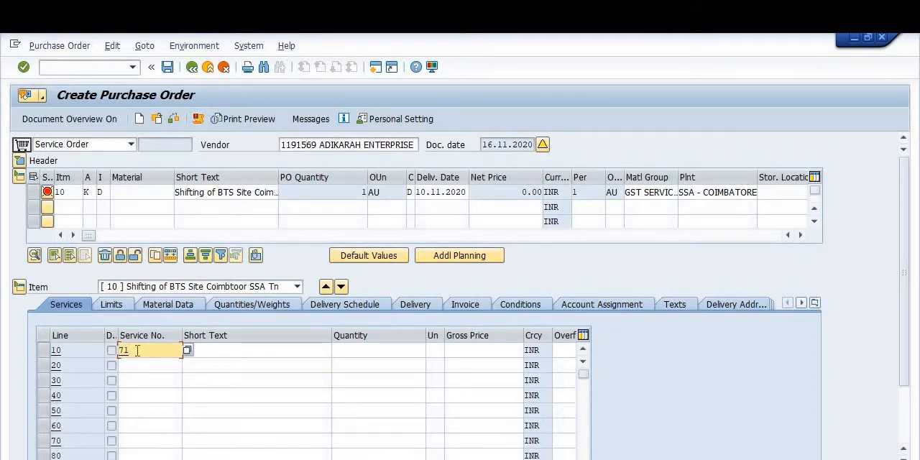
{"action": "type", "text": "000198"}
{"action": "key", "text": "Tab"}
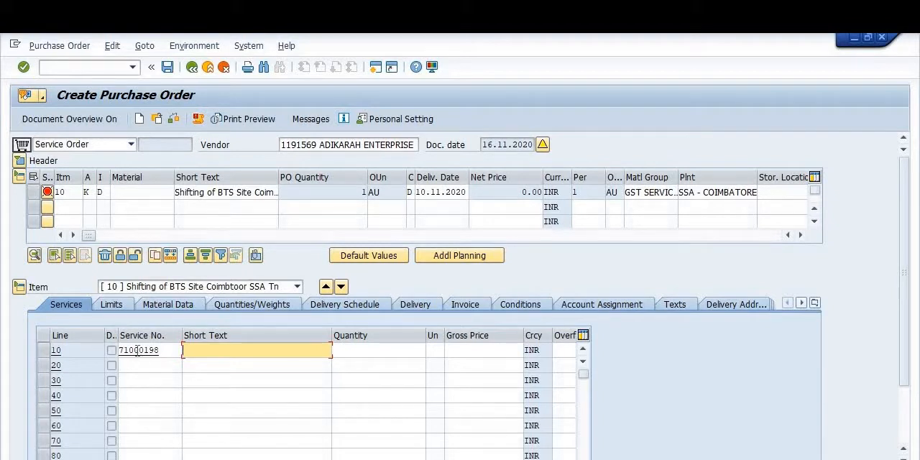
Step: Enter "Uninstallation of BTS" as the short text of service line 10
{"action": "type", "text": "uNISTALLATION"}
{"action": "key", "text": "BackSpace"}
{"action": "key", "text": "BackSpace"}
{"action": "key", "text": "BackSpace"}
{"action": "key", "text": "BackSpace"}
{"action": "key", "text": "BackSpace"}
{"action": "key", "text": "BackSpace"}
{"action": "key", "text": "BackSpace"}
{"action": "key", "text": "BackSpace"}
{"action": "key", "text": "BackSpace"}
{"action": "key", "text": "BackSpace"}
{"action": "key", "text": "BackSpace"}
{"action": "key", "text": "BackSpace"}
{"action": "key", "text": "BackSpace"}
{"action": "key", "text": "BackSpace"}
{"action": "type", "text": "Uninstallation "}
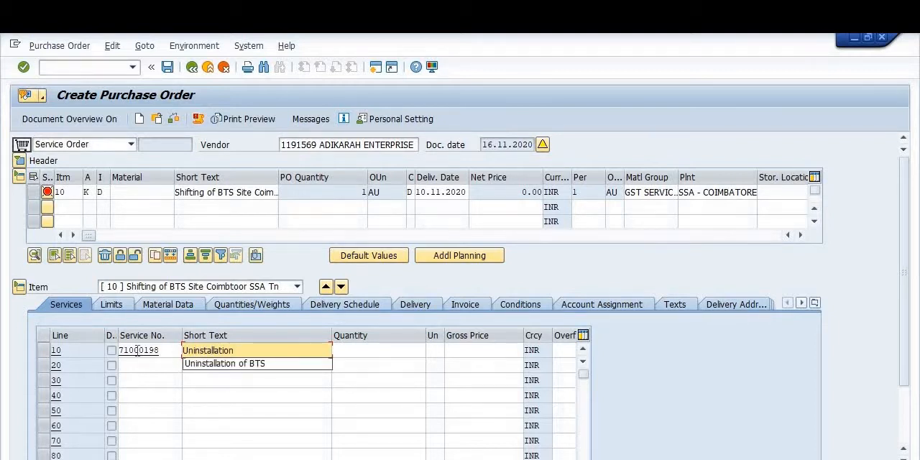
{"action": "type", "text": "of BTS"}
{"action": "key", "text": "Tab"}
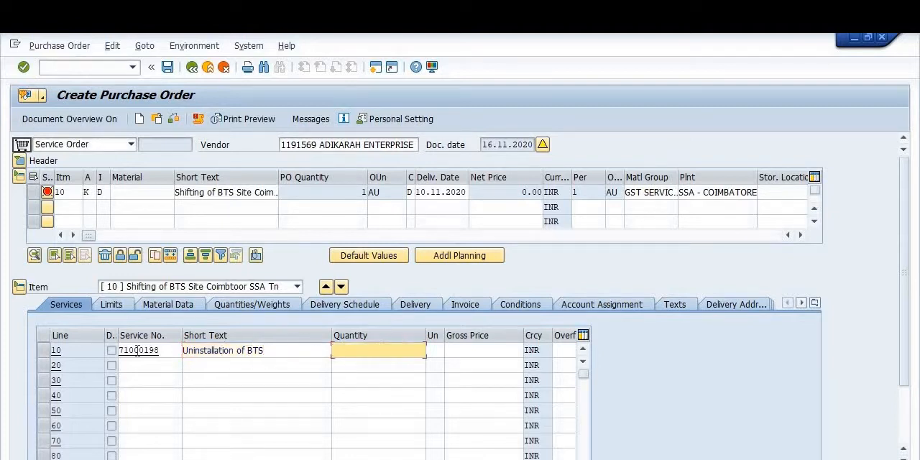
Step: Set service line 10 to quantity 1, unit ea and gross price 6000
{"action": "type", "text": "1"}
{"action": "key", "text": "Tab"}
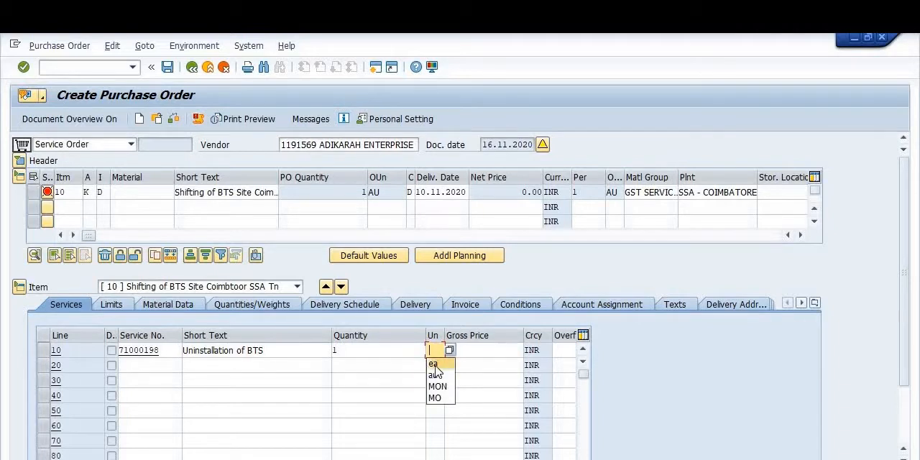
{"action": "left_click", "coordinate": [434, 367]}
{"action": "left_click", "coordinate": [476, 353]}
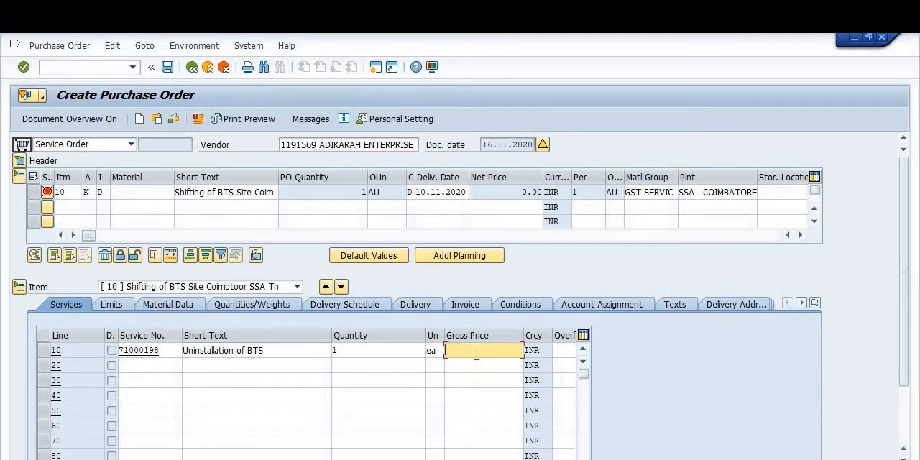
{"action": "type", "text": "6000"}
{"action": "key", "text": "BackSpace"}
{"action": "key", "text": "BackSpace"}
{"action": "key", "text": "BackSpace"}
{"action": "key", "text": "BackSpace"}
{"action": "type", "text": "6000"}
Step: Enter service number 71000198 in service line 20, declining the detailed error description of the auto logout notice
{"action": "left_click", "coordinate": [133, 367]}
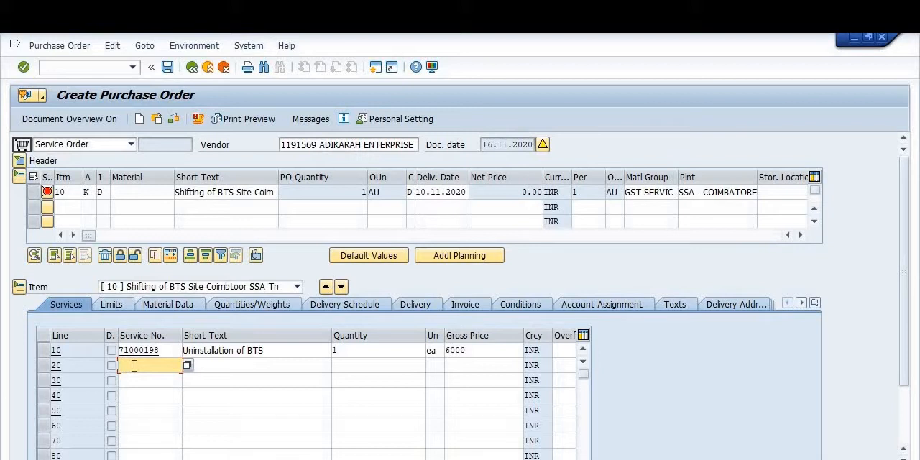
{"action": "type", "text": "7"}
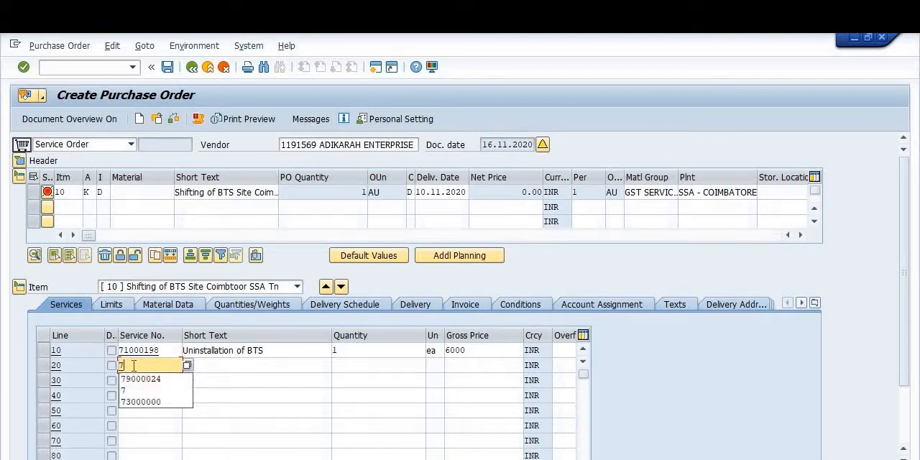
{"action": "type", "text": "100"}
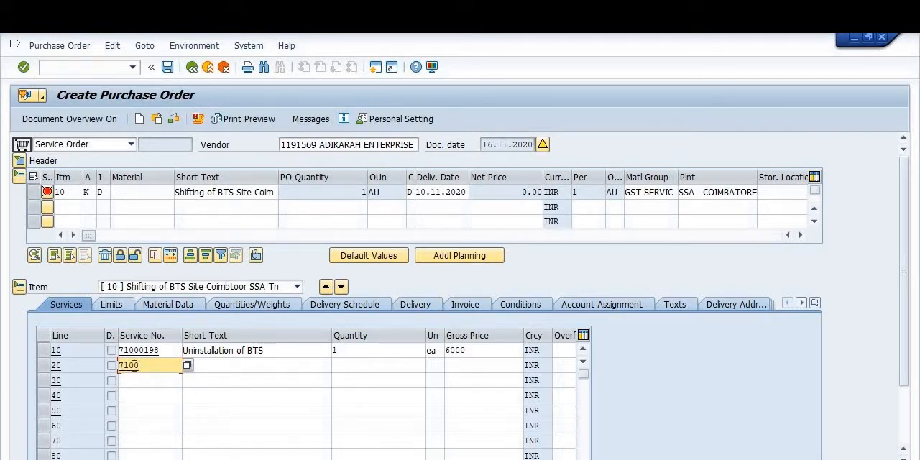
{"action": "type", "text": "0198"}
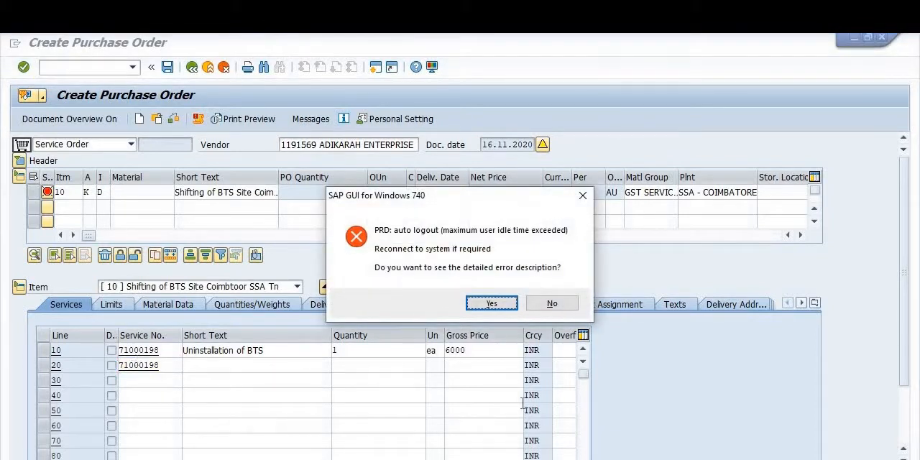
{"action": "left_click", "coordinate": [551, 304]}
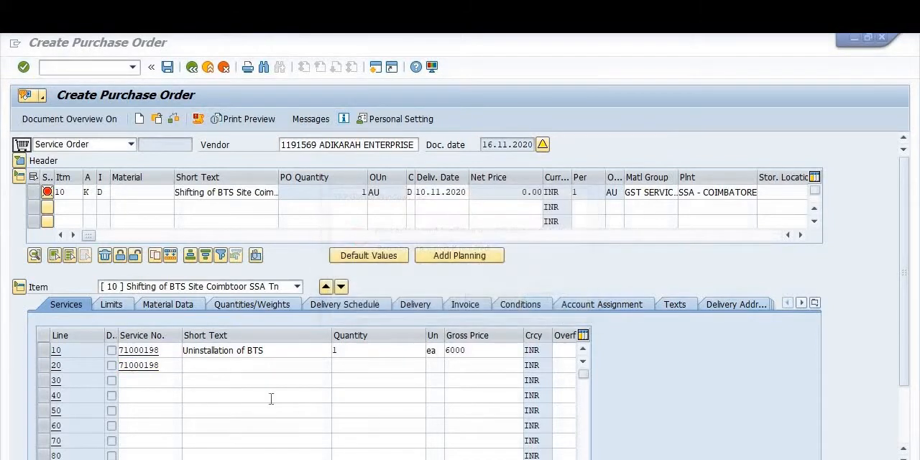
Step: Enter "Transporataion of BTS Eqipments" as the short text of service line 20
{"action": "left_click", "coordinate": [214, 364]}
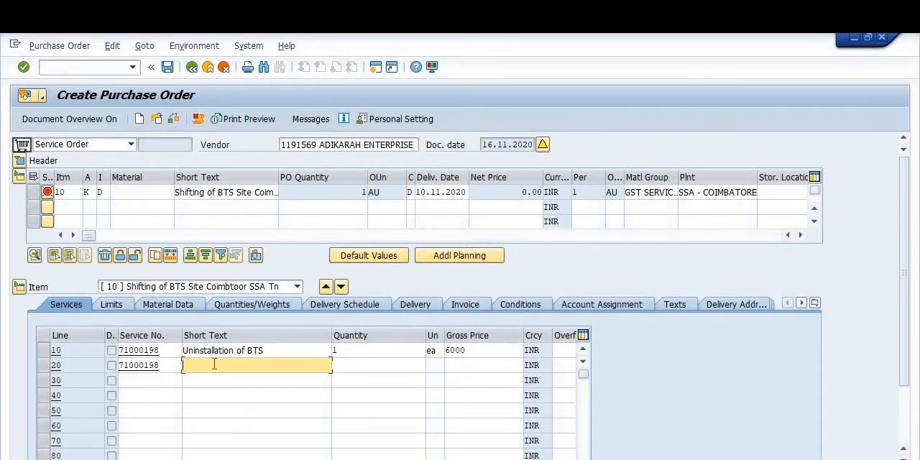
{"action": "type", "text": "Tran"}
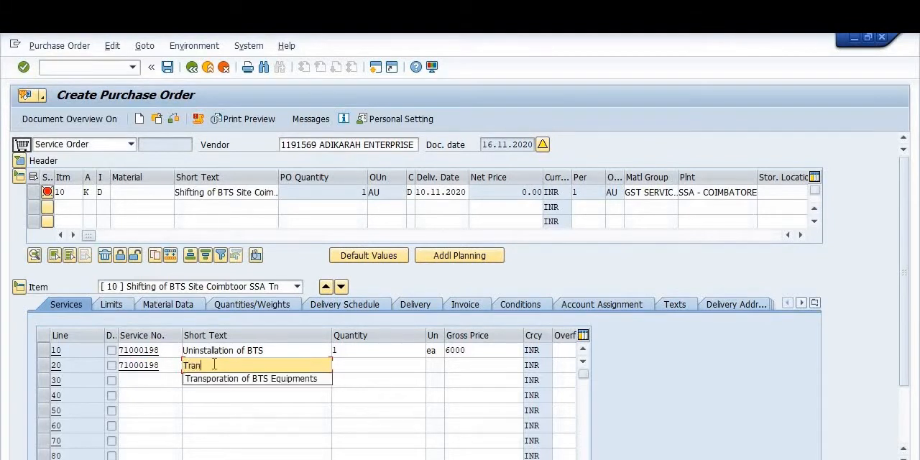
{"action": "type", "text": "sporata"}
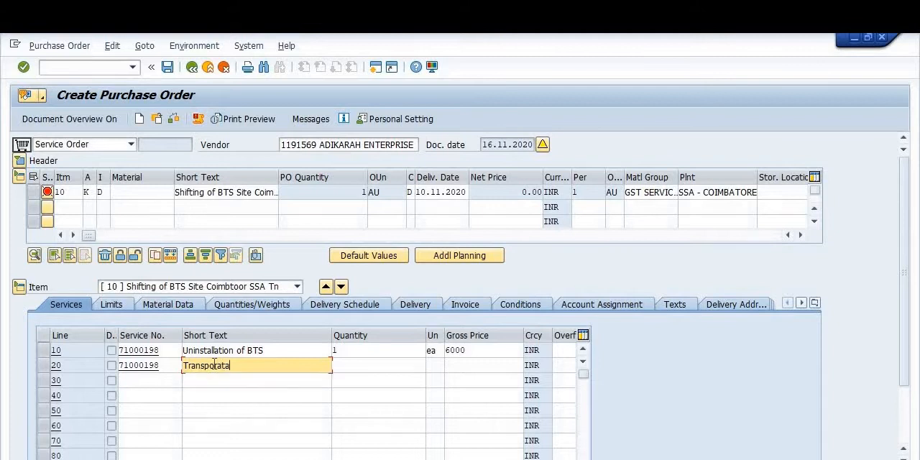
{"action": "type", "text": "ion of BTS Eqipments"}
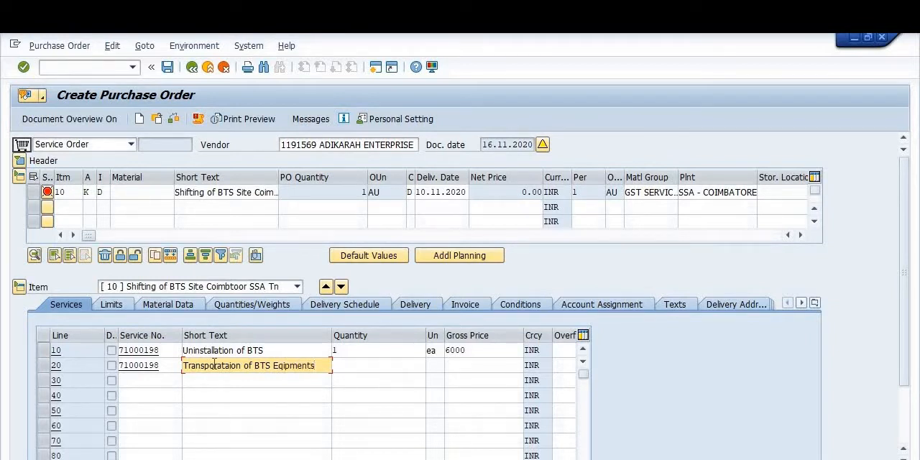
Step: Set service line 20 to quantity 1, unit ea and gross price 500
{"action": "key", "text": "Tab"}
{"action": "type", "text": "1"}
{"action": "key", "text": "Tab"}
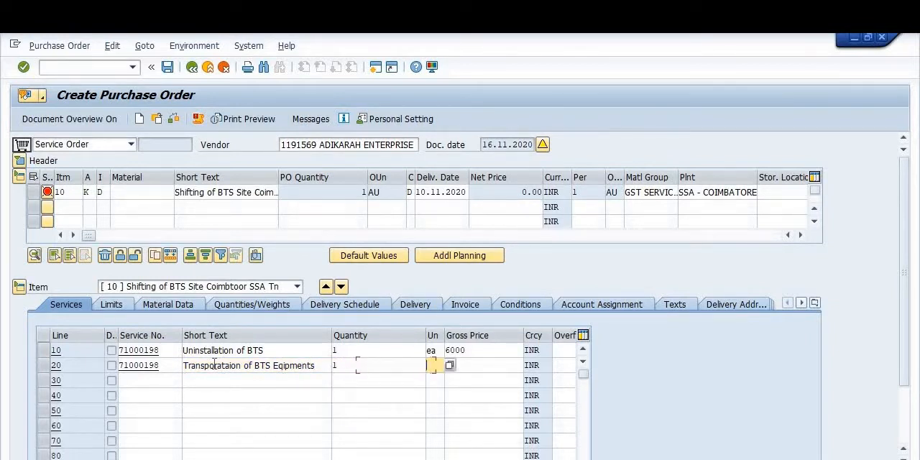
{"action": "key", "text": "space"}
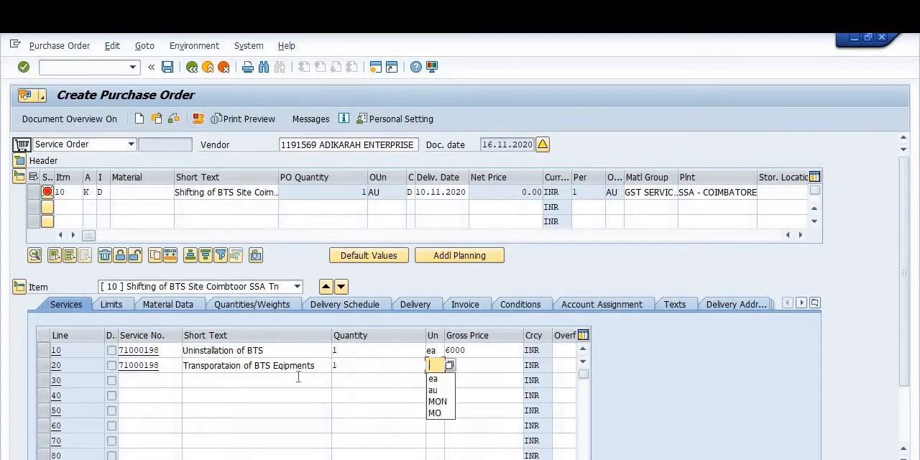
{"action": "left_click", "coordinate": [440, 378]}
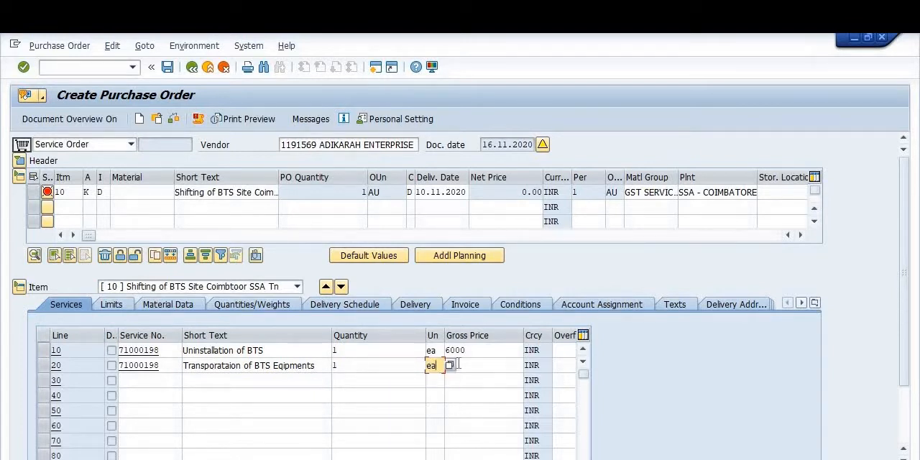
{"action": "left_click", "coordinate": [468, 361]}
{"action": "type", "text": "500"}
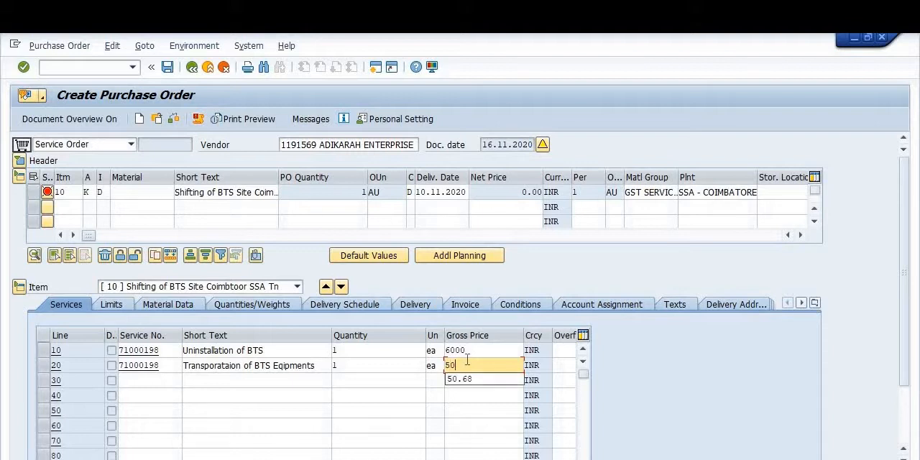
Step: Enter service number 79000024 in service line 30
{"action": "left_click", "coordinate": [149, 382]}
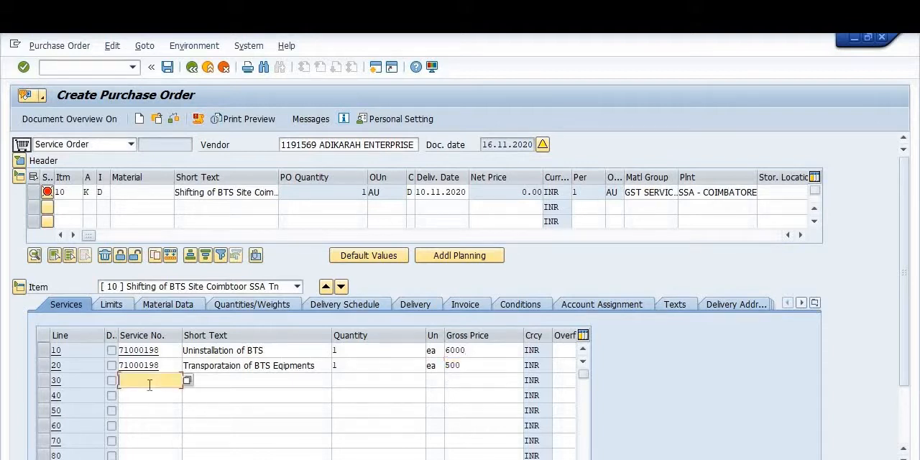
{"action": "type", "text": "71"}
{"action": "key", "text": "BackSpace"}
{"action": "key", "text": "BackSpace"}
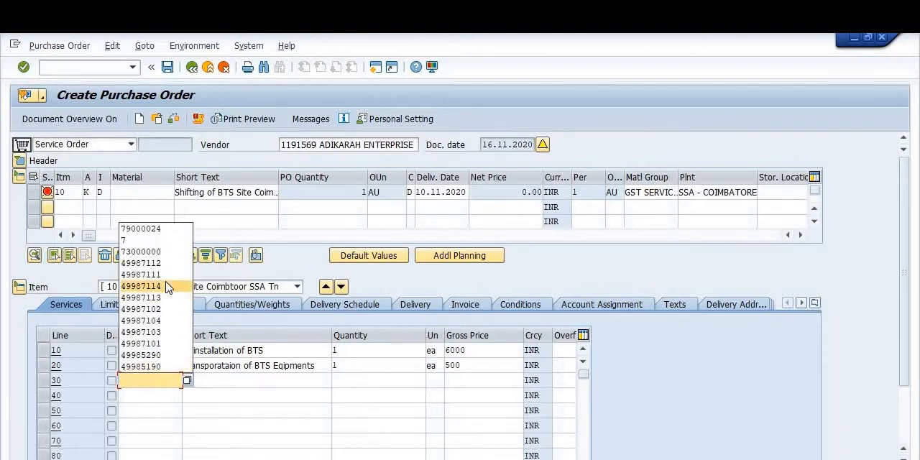
{"action": "left_click", "coordinate": [166, 230]}
Step: Enter "Loading unloading Charges" as the short text of service line 30
{"action": "left_click", "coordinate": [224, 386]}
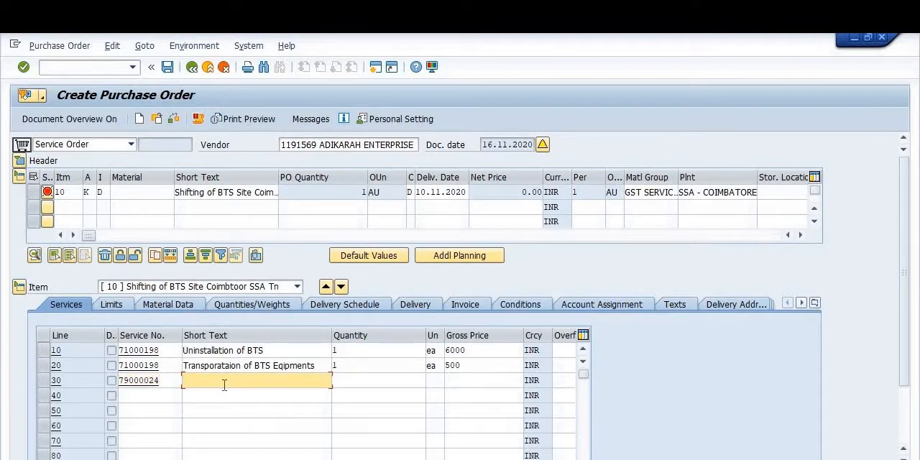
{"action": "type", "text": "Loading a"}
{"action": "key", "text": "BackSpace"}
{"action": "left_click", "coordinate": [256, 394]}
Step: Set service line 30 to quantity 1, unit ea and gross price 1000
{"action": "left_click", "coordinate": [345, 381]}
{"action": "type", "text": "1"}
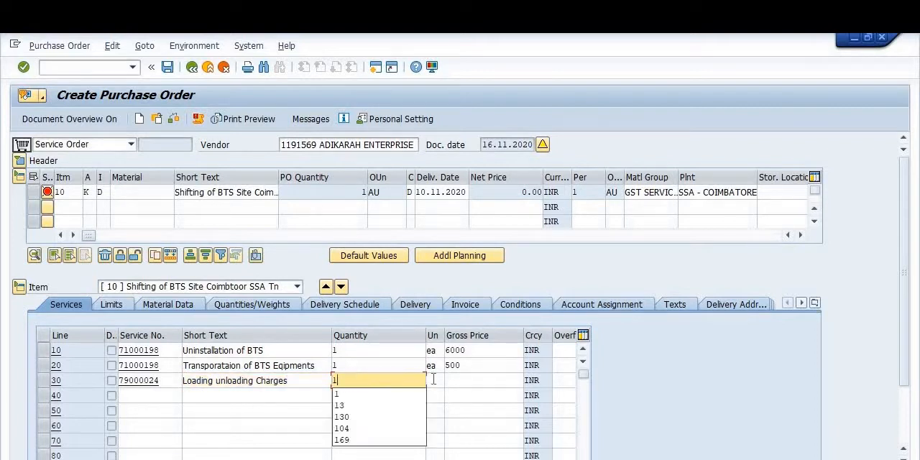
{"action": "left_click", "coordinate": [434, 379]}
{"action": "left_click", "coordinate": [441, 394]}
{"action": "left_click", "coordinate": [457, 380]}
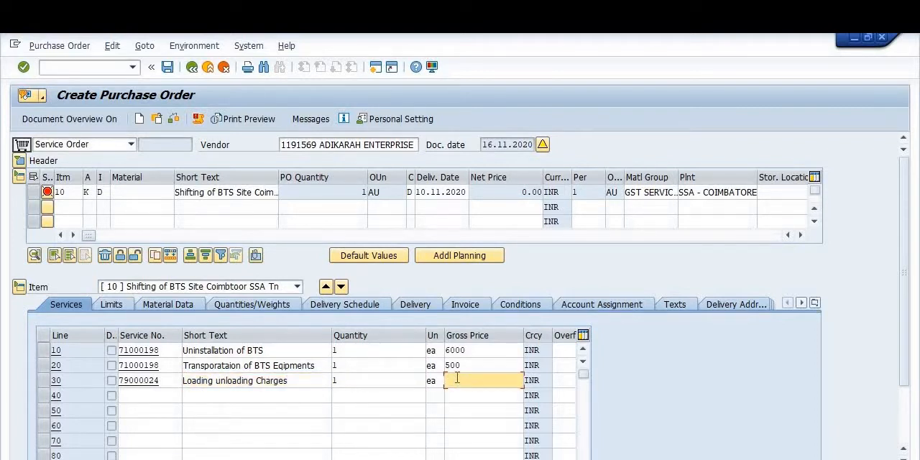
{"action": "type", "text": "1"}
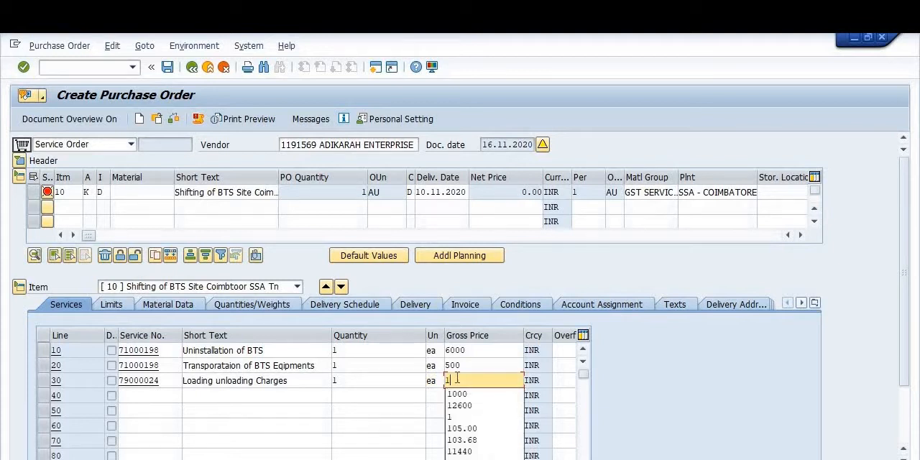
{"action": "type", "text": "000"}
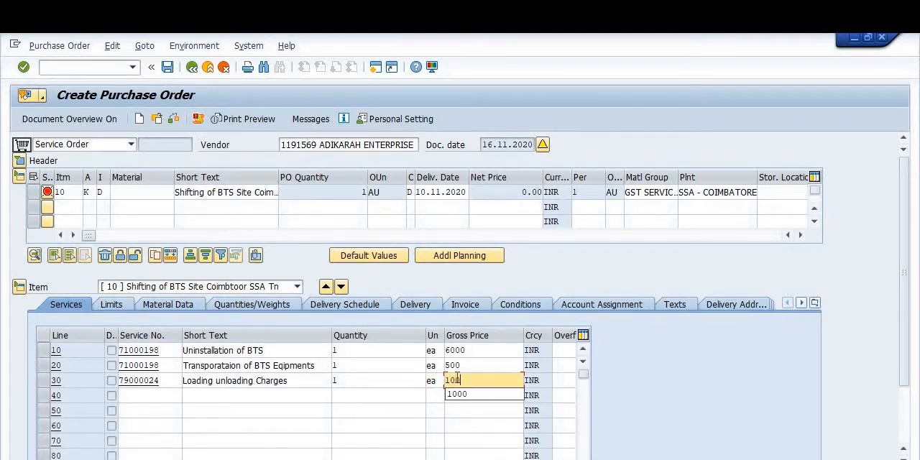
{"action": "left_click", "coordinate": [161, 392]}
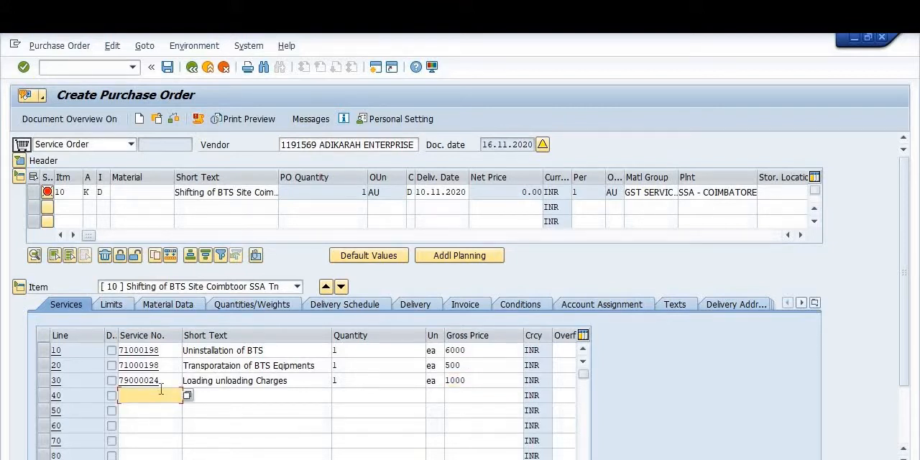
{"action": "type", "text": "71"}
{"action": "key", "text": "BackSpace"}
{"action": "key", "text": "BackSpace"}
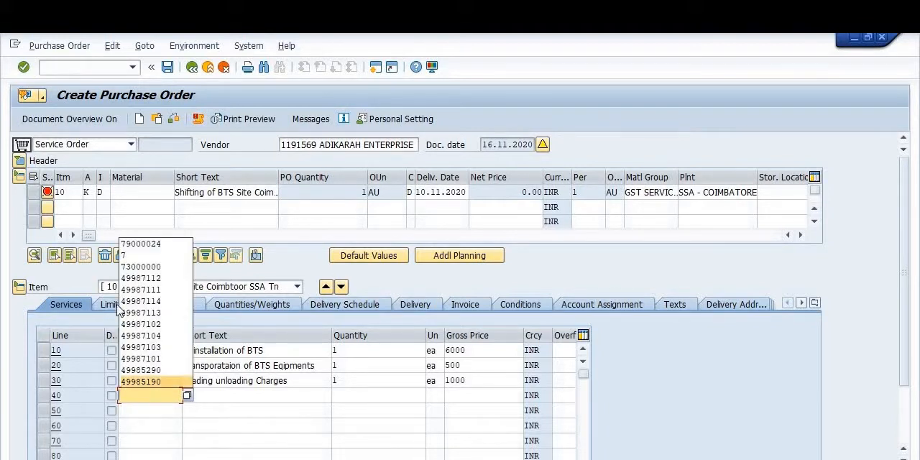
{"action": "left_click", "coordinate": [147, 266]}
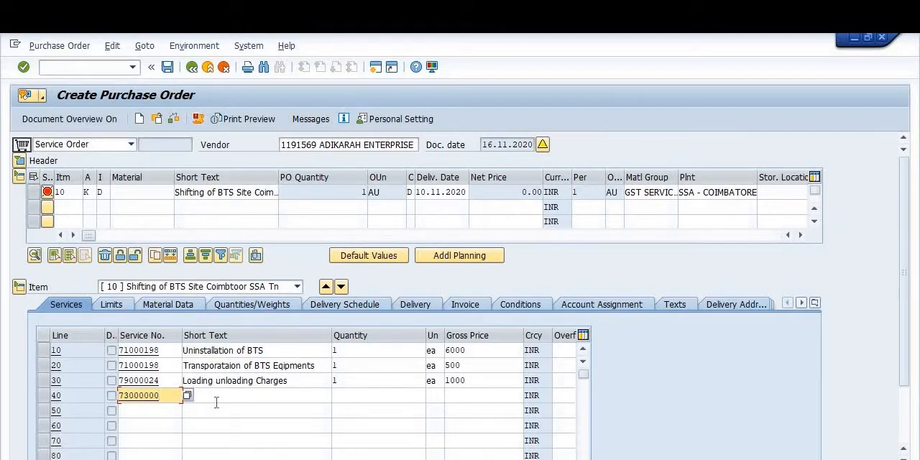
{"action": "left_click", "coordinate": [215, 401]}
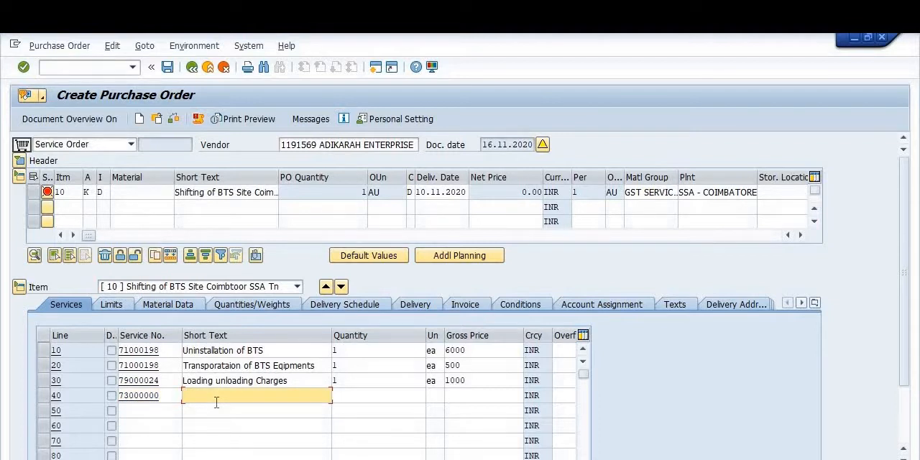
{"action": "type", "text": "Ins"}
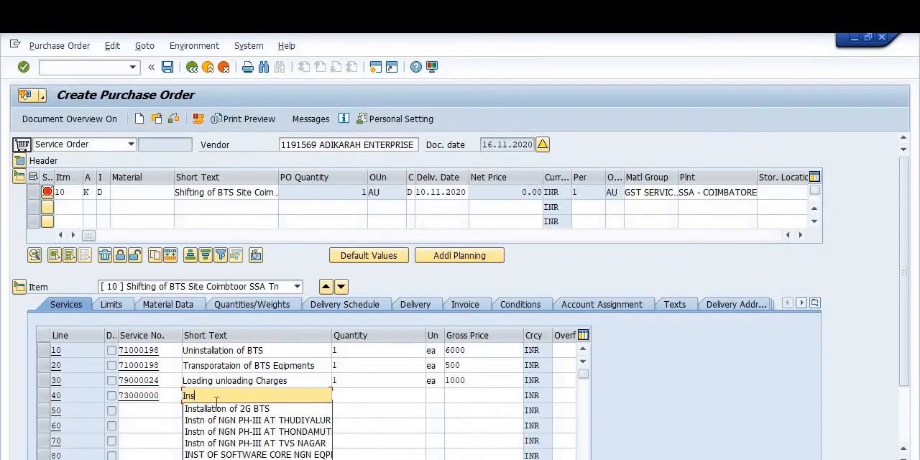
Step: Enter service number 71000198 in service line 40
{"action": "left_click", "coordinate": [167, 395]}
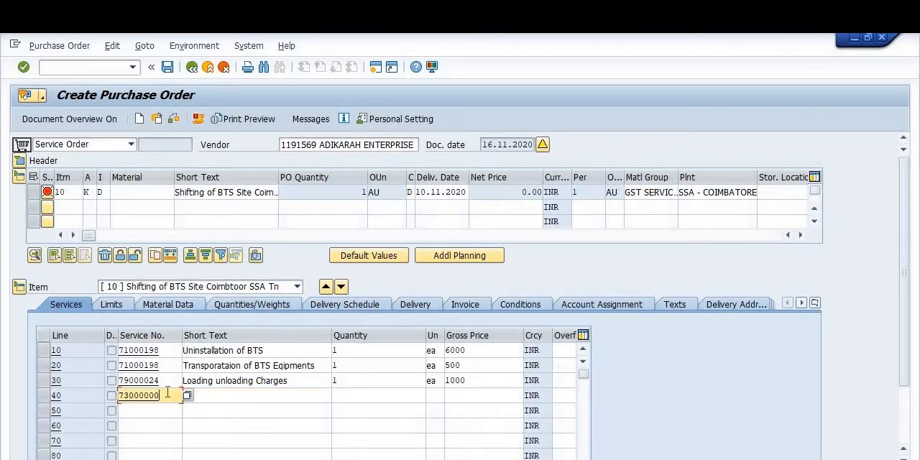
{"action": "key", "text": "BackSpace"}
{"action": "key", "text": "BackSpace"}
{"action": "key", "text": "BackSpace"}
{"action": "key", "text": "BackSpace"}
{"action": "key", "text": "BackSpace"}
{"action": "key", "text": "BackSpace"}
{"action": "key", "text": "BackSpace"}
{"action": "key", "text": "BackSpace"}
{"action": "type", "text": "71000198"}
Step: Enter "iNSTALLATION OF BTS Site" as the short text of service line 40
{"action": "key", "text": "Tab"}
{"action": "type", "text": "InsI"}
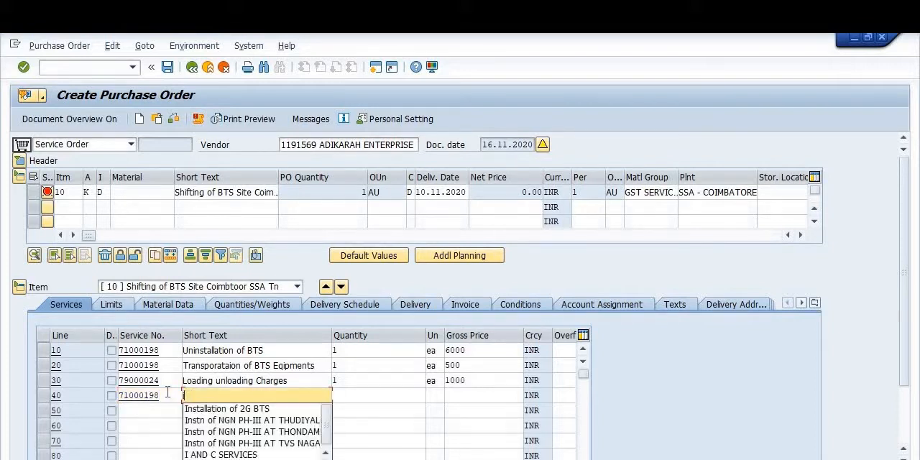
{"action": "type", "text": "NSTALLAT"}
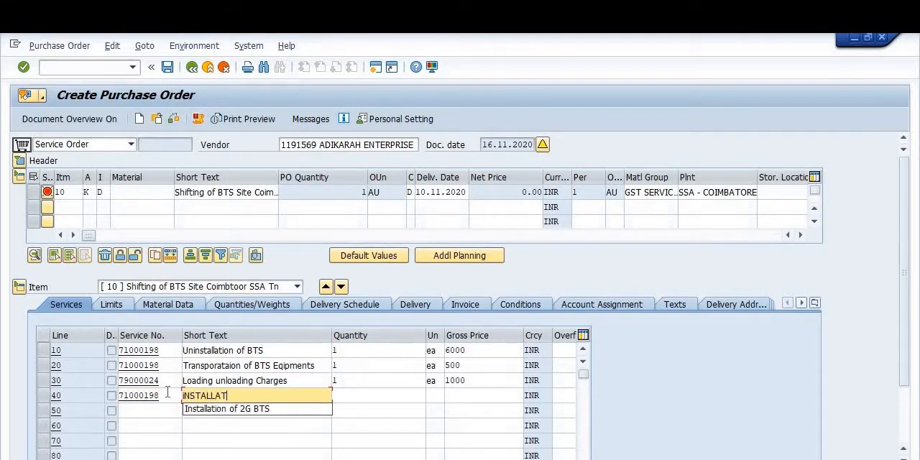
{"action": "type", "text": "ION OF b"}
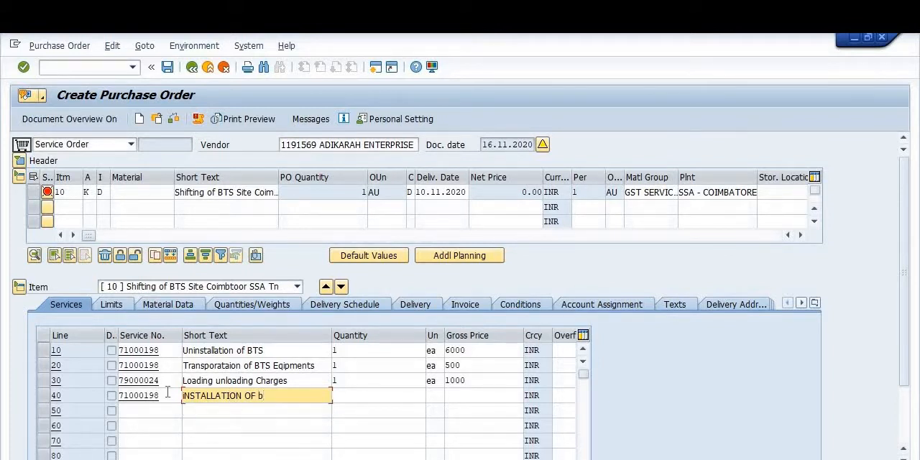
{"action": "key", "text": "BackSpace"}
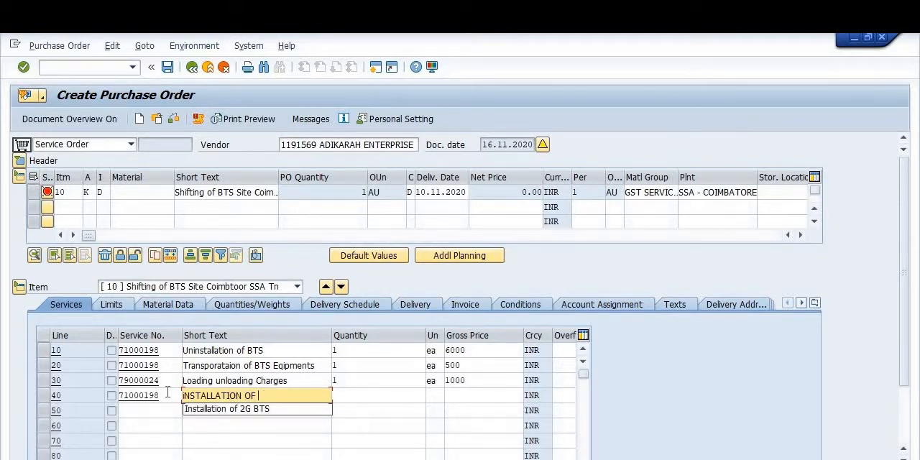
{"action": "type", "text": "BT"}
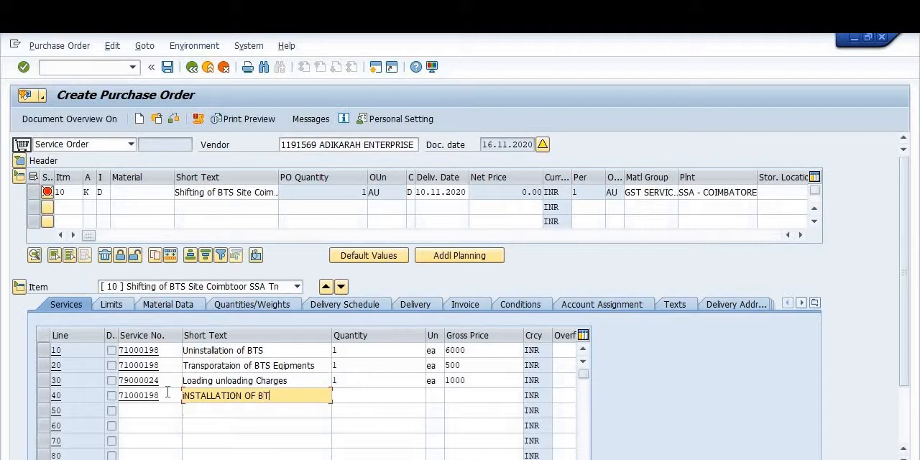
{"action": "type", "text": "S Site"}
Step: Set service line 40 to quantity 1, unit ea and gross price 10000
{"action": "left_click", "coordinate": [360, 397]}
{"action": "type", "text": "1"}
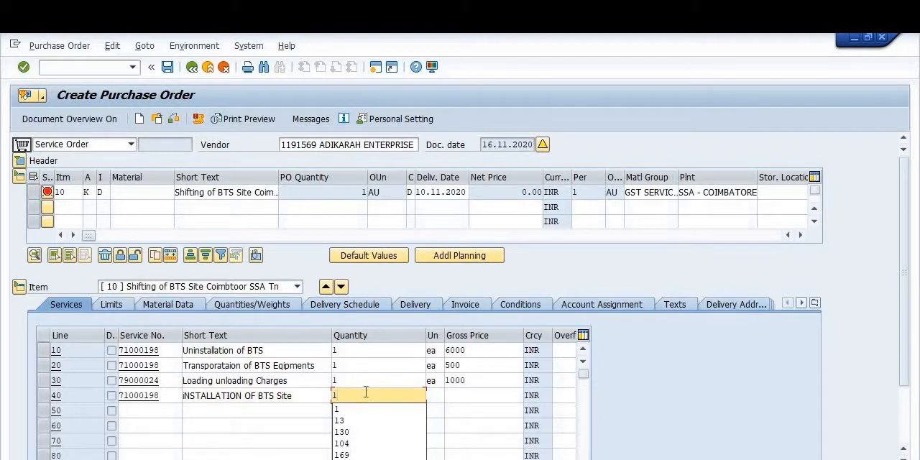
{"action": "left_click", "coordinate": [442, 399]}
{"action": "left_click", "coordinate": [435, 397]}
{"action": "type", "text": "ea"}
{"action": "left_click", "coordinate": [466, 399]}
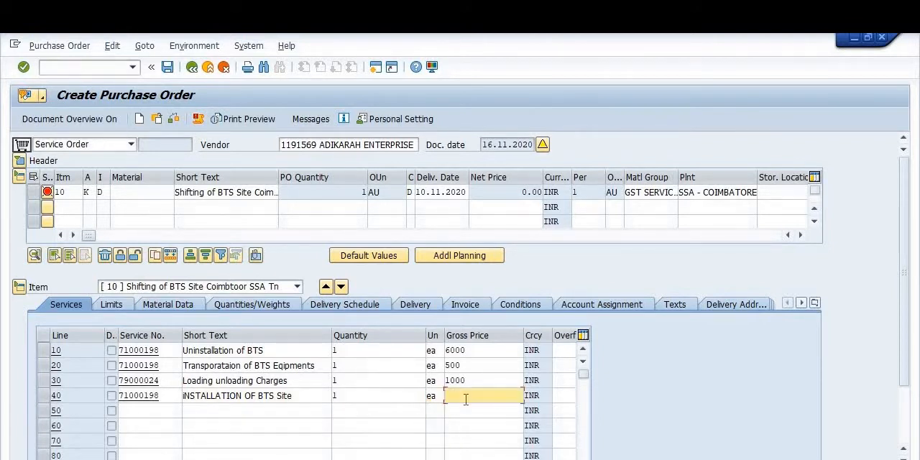
{"action": "type", "text": "10000"}
Step: Open the account assignment of service line 10 and assign G/L account 5023601
{"action": "left_click", "coordinate": [43, 350]}
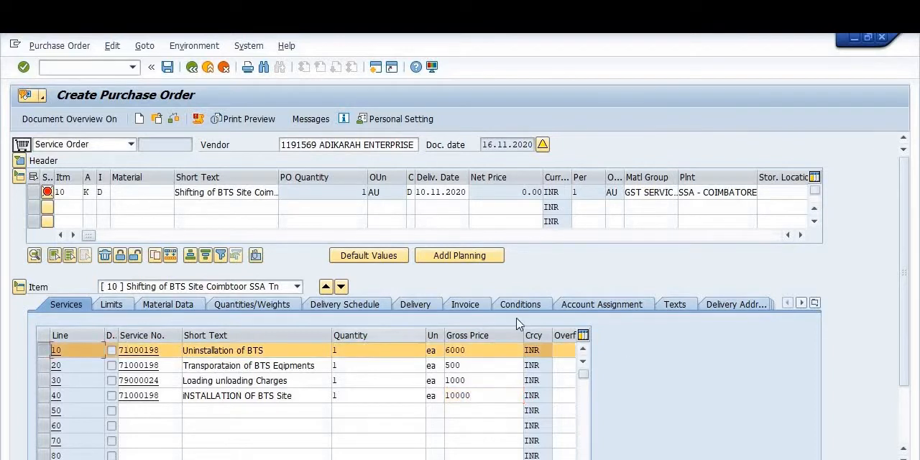
{"action": "left_click", "coordinate": [572, 306]}
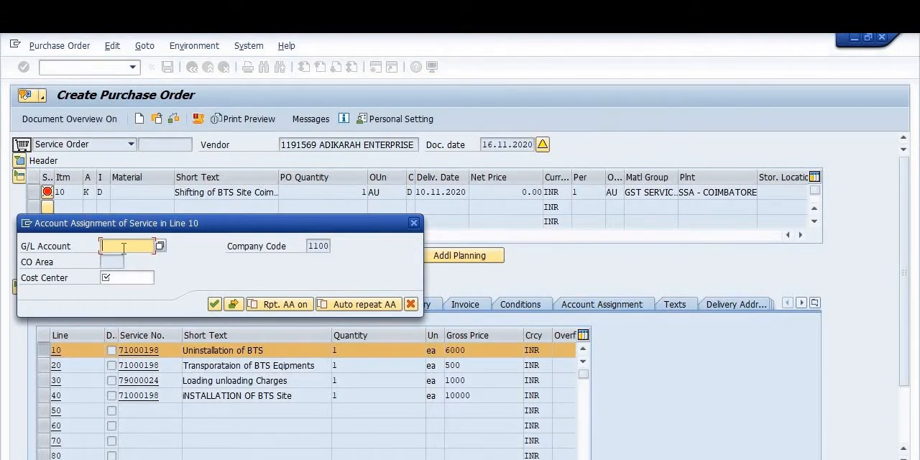
{"action": "left_click", "coordinate": [119, 247]}
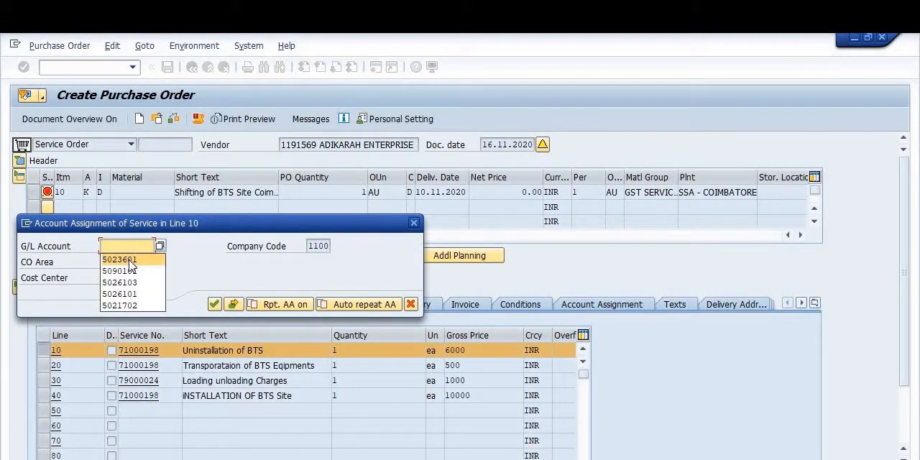
{"action": "left_click", "coordinate": [129, 261]}
Step: Look up G/L account 5023601 in the G/L account search help, and close the search
{"action": "left_click", "coordinate": [160, 247]}
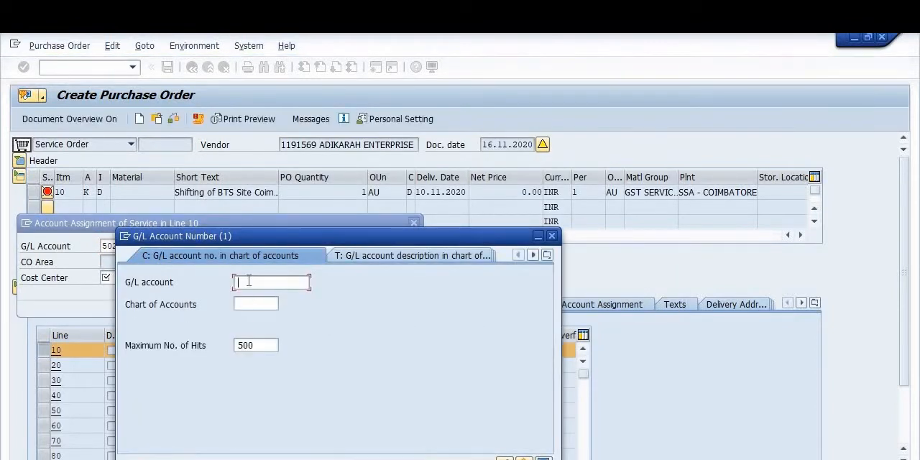
{"action": "type", "text": "5023601"}
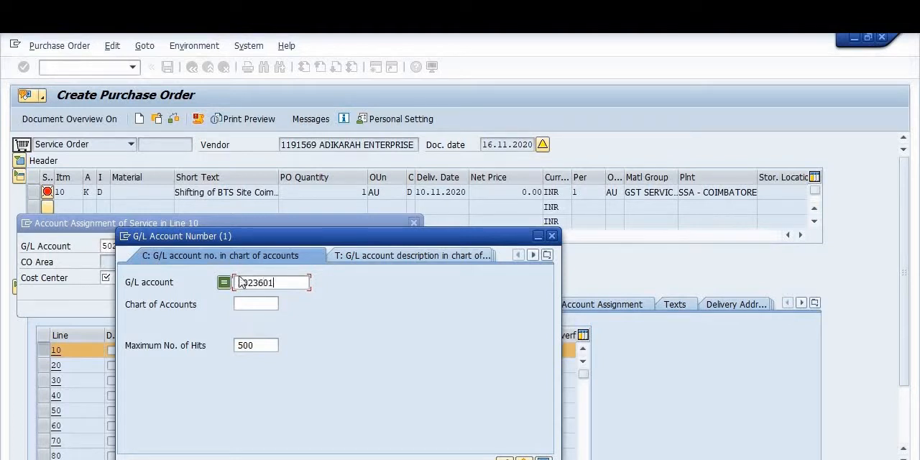
{"action": "left_click", "coordinate": [504, 459]}
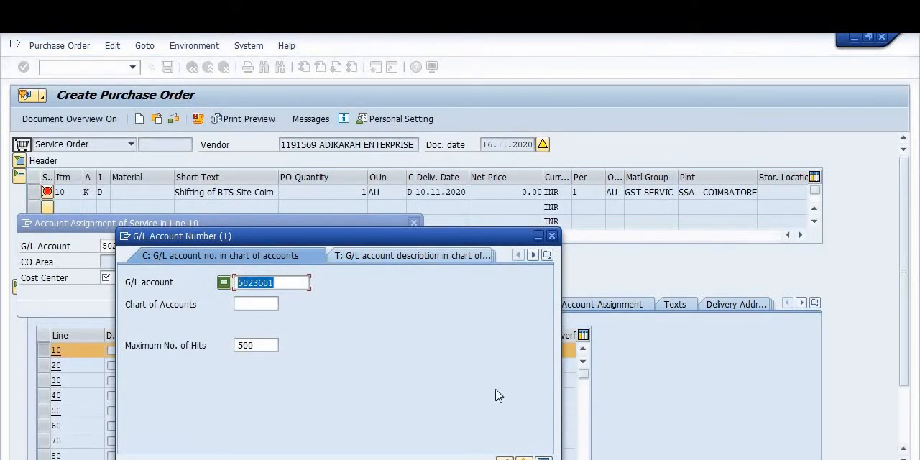
{"action": "left_click", "coordinate": [493, 459]}
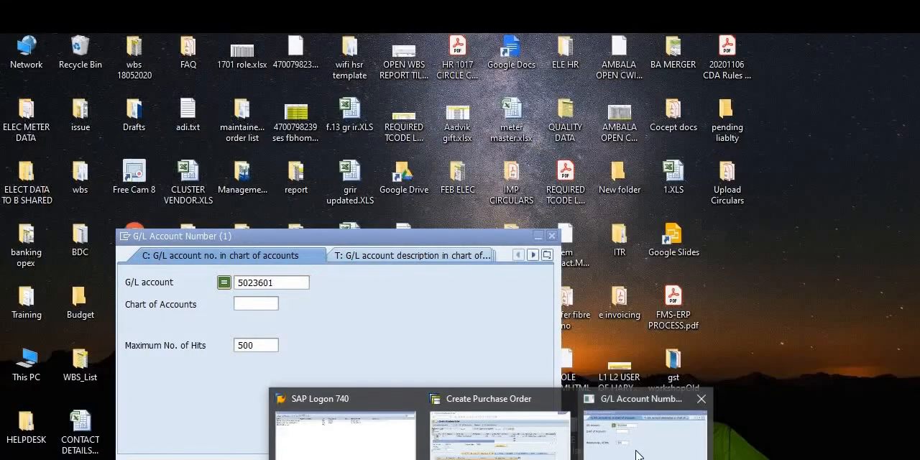
{"action": "left_click", "coordinate": [637, 456]}
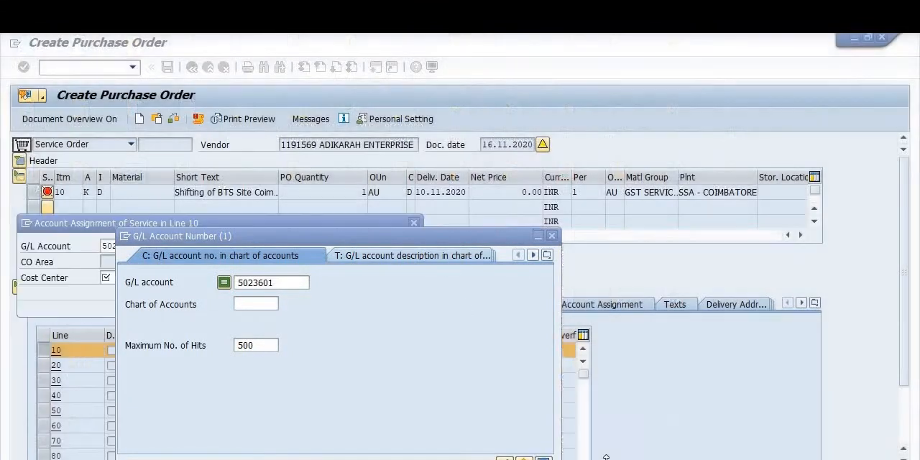
{"action": "left_click", "coordinate": [551, 236]}
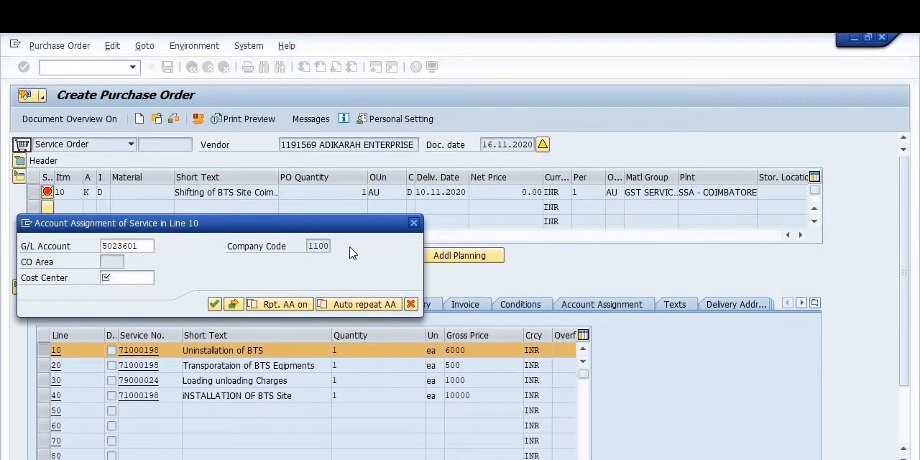
{"action": "left_click_drag", "start_coordinate": [336, 223], "coordinate": [322, 282]}
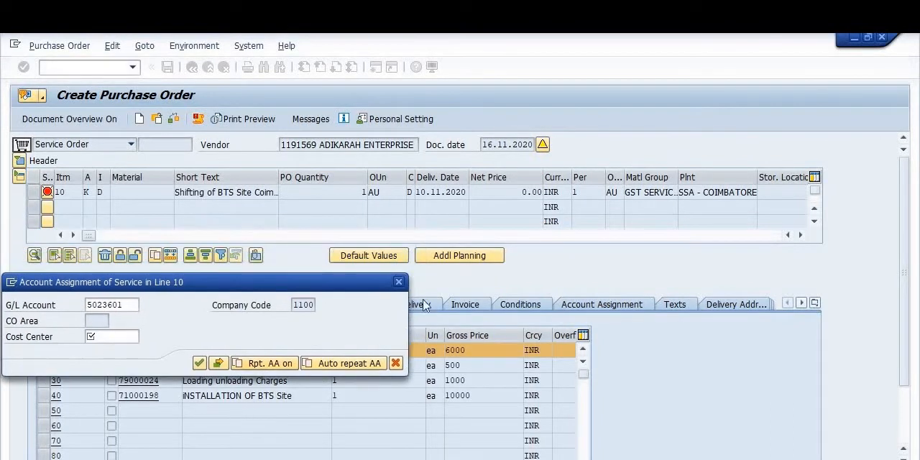
{"action": "left_click", "coordinate": [402, 286]}
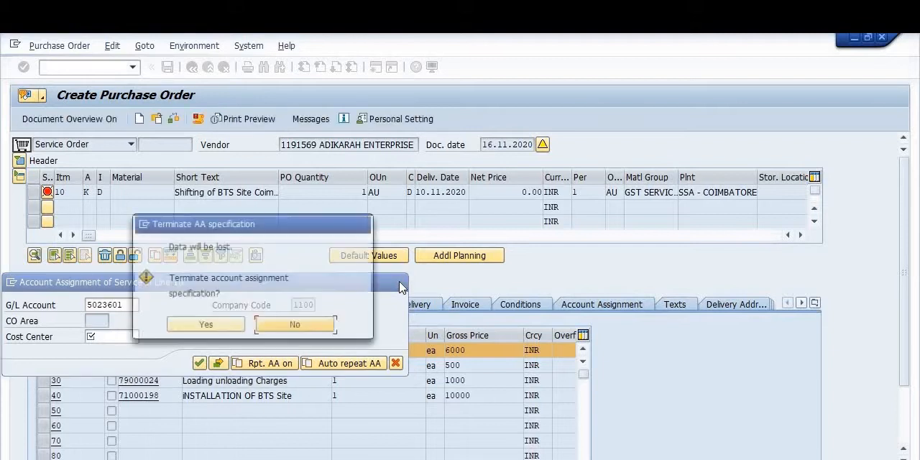
{"action": "left_click", "coordinate": [280, 328]}
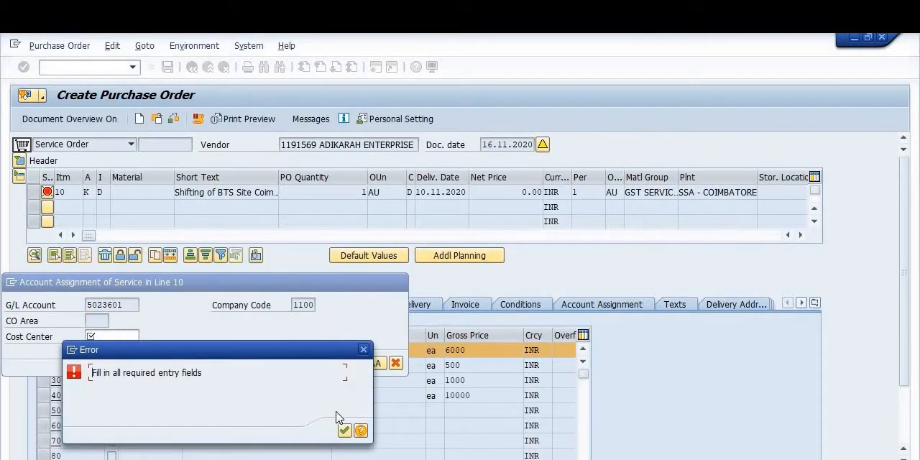
{"action": "left_click", "coordinate": [346, 432]}
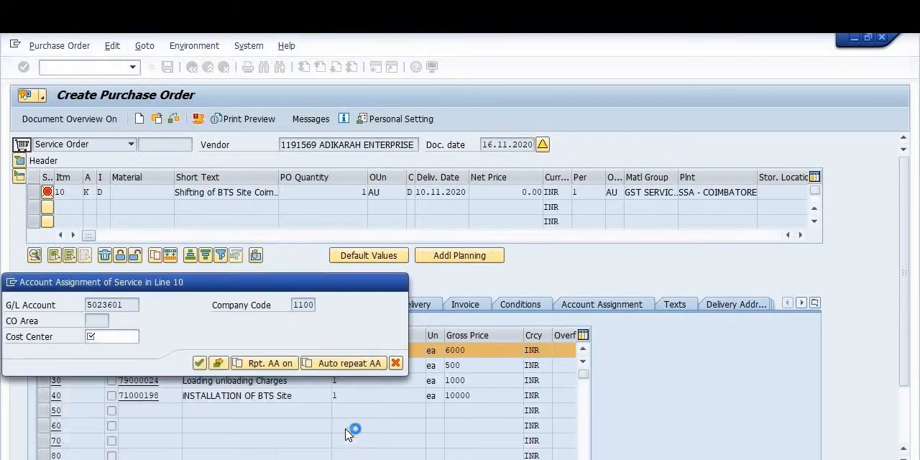
Step: Assign cost center 3002102 to service line 10, check the cost center search help, and confirm the account assignment
{"action": "left_click", "coordinate": [123, 338]}
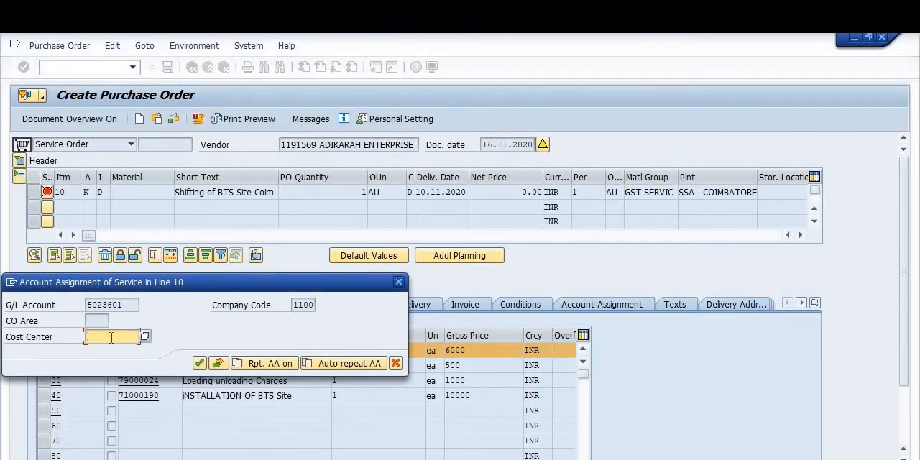
{"action": "left_click", "coordinate": [112, 337]}
{"action": "left_click", "coordinate": [131, 350]}
{"action": "left_click", "coordinate": [145, 336]}
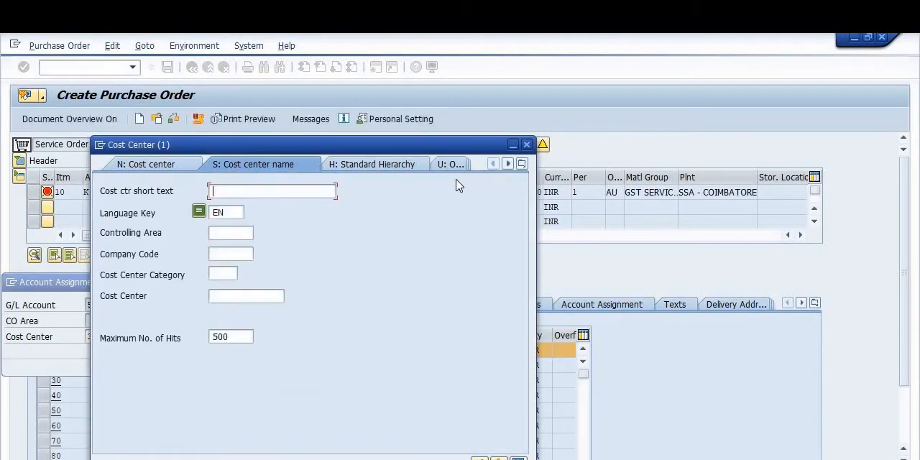
{"action": "left_click", "coordinate": [527, 145]}
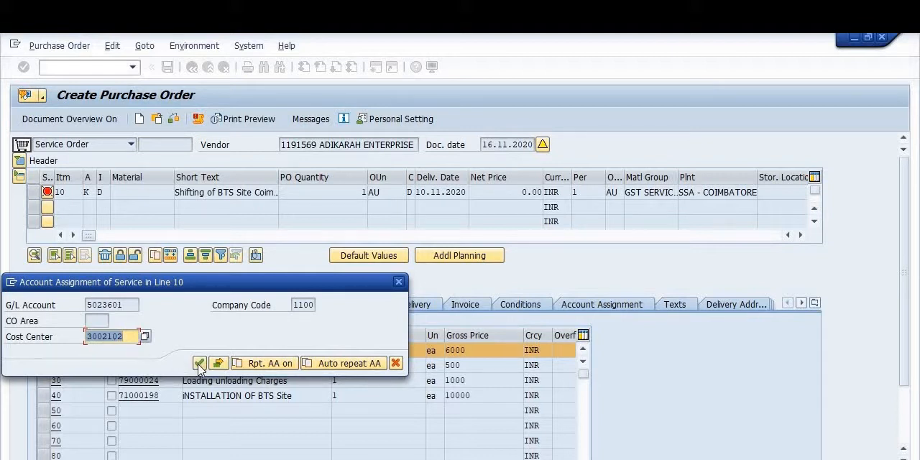
{"action": "left_click", "coordinate": [200, 365]}
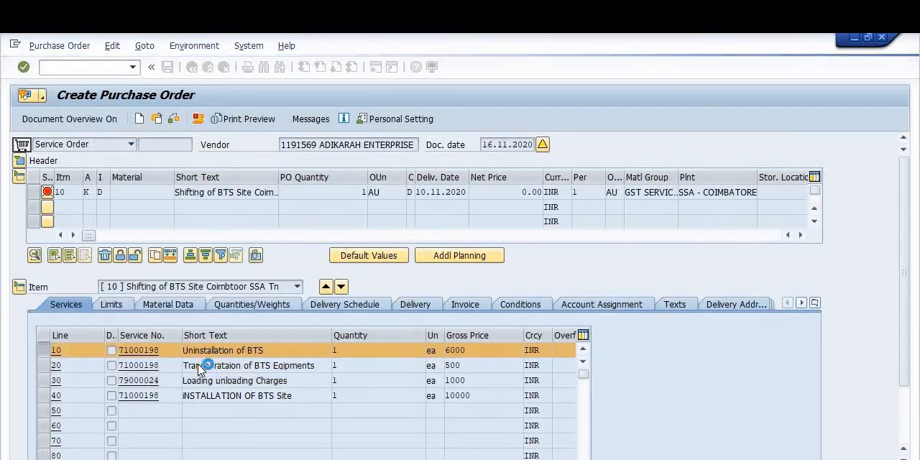
Step: Assign G/L account 5023601 and cost center 3002102 to service line 20
{"action": "type", "text": "5"}
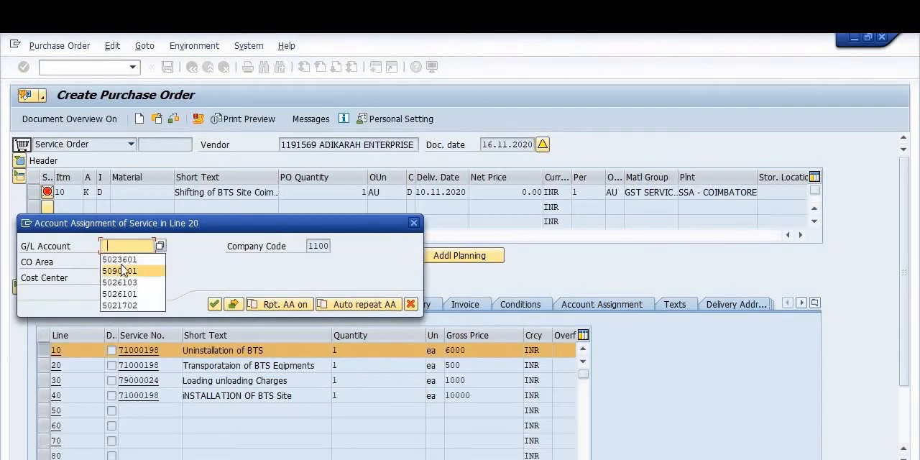
{"action": "left_click", "coordinate": [126, 259]}
{"action": "left_click", "coordinate": [123, 279]}
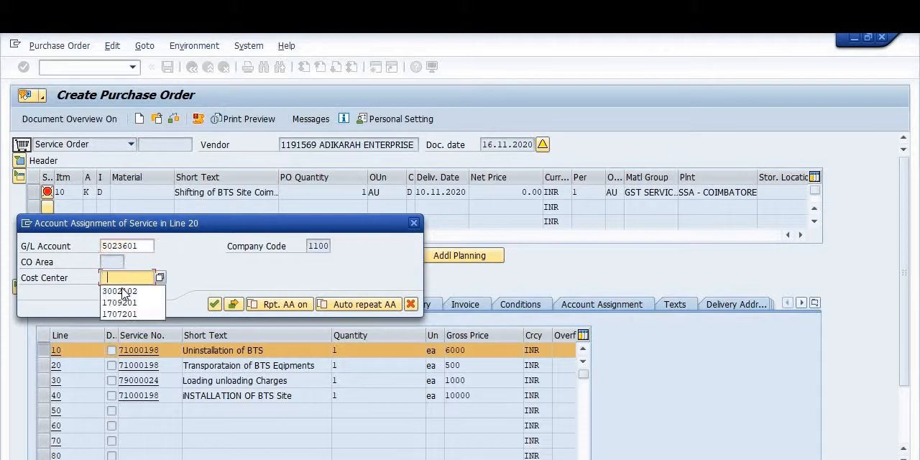
{"action": "left_click", "coordinate": [123, 292]}
{"action": "left_click", "coordinate": [214, 305]}
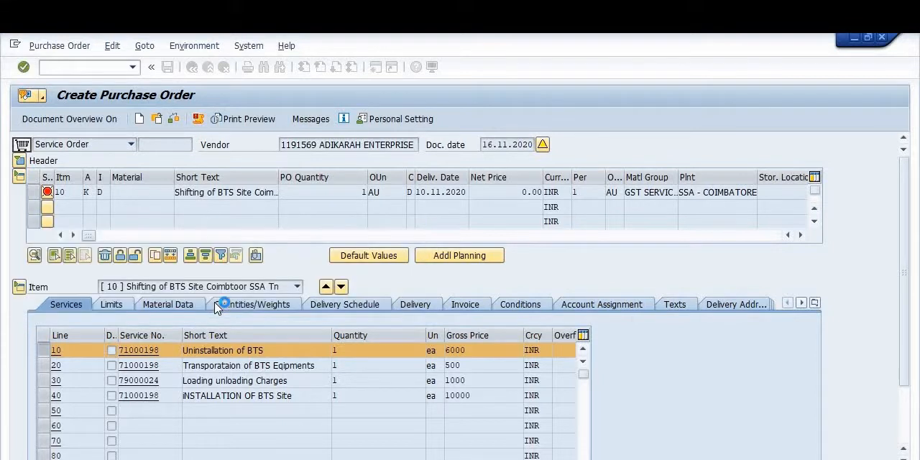
Step: Assign G/L account 5023601 and cost center 3002102 to service line 30
{"action": "type", "text": "5"}
{"action": "left_click", "coordinate": [124, 259]}
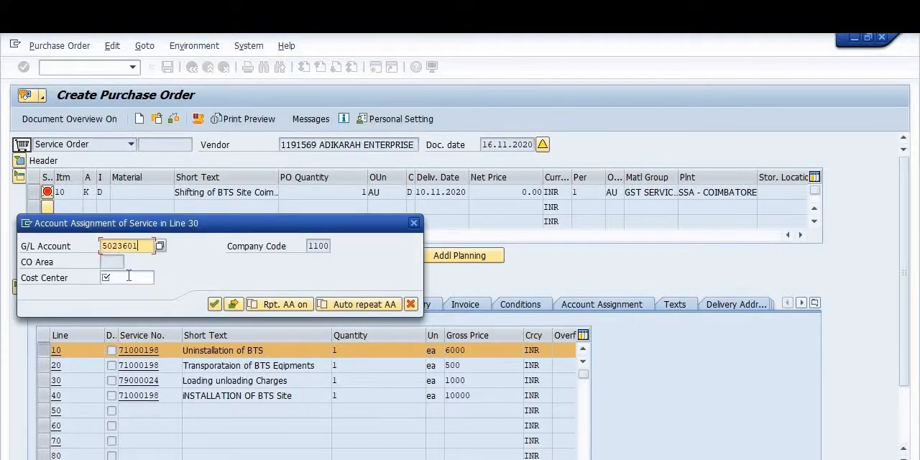
{"action": "left_click", "coordinate": [123, 278]}
{"action": "left_click", "coordinate": [124, 292]}
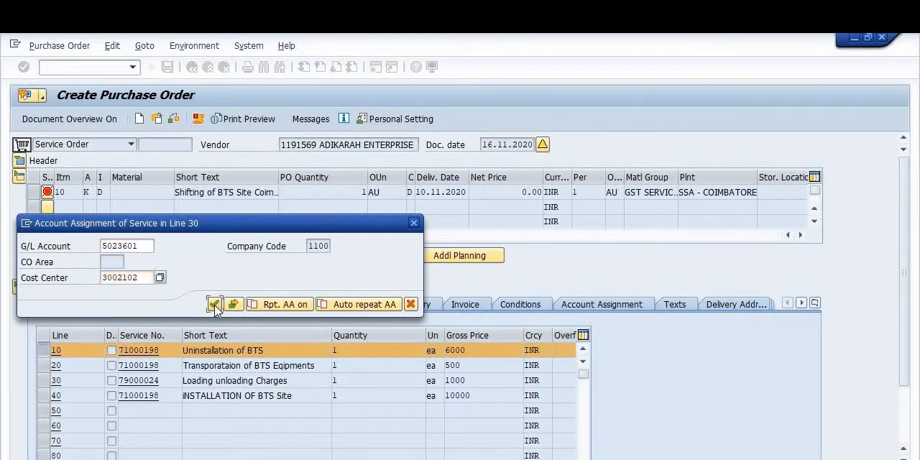
{"action": "left_click", "coordinate": [214, 304]}
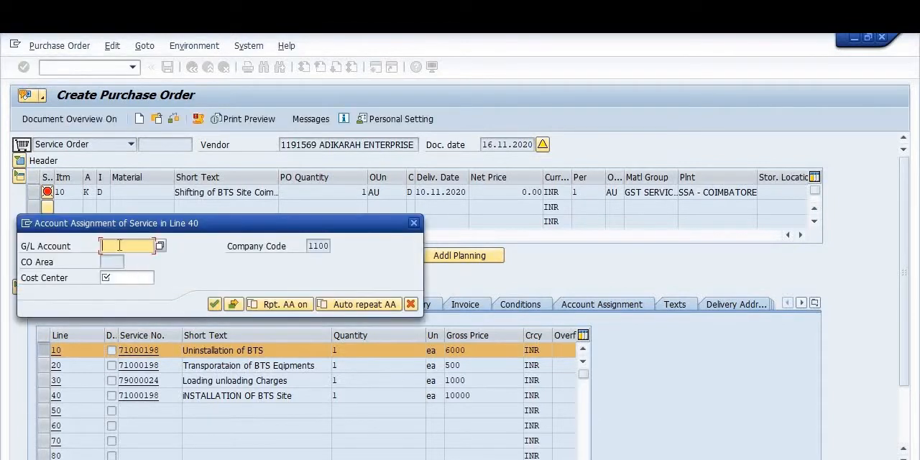
Step: Assign G/L account 5023601 and cost center 3002102 to service line 40
{"action": "left_click", "coordinate": [122, 247]}
{"action": "key", "text": "Return"}
{"action": "left_click", "coordinate": [125, 278]}
{"action": "left_click", "coordinate": [127, 290]}
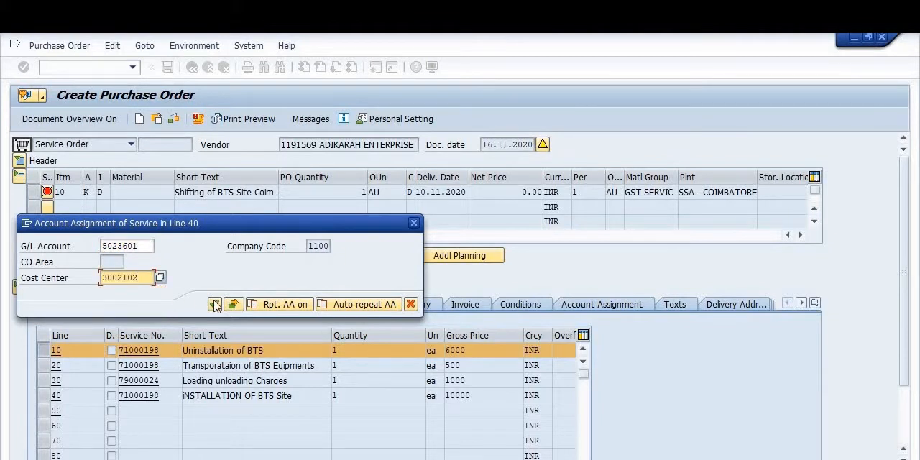
{"action": "left_click", "coordinate": [214, 304]}
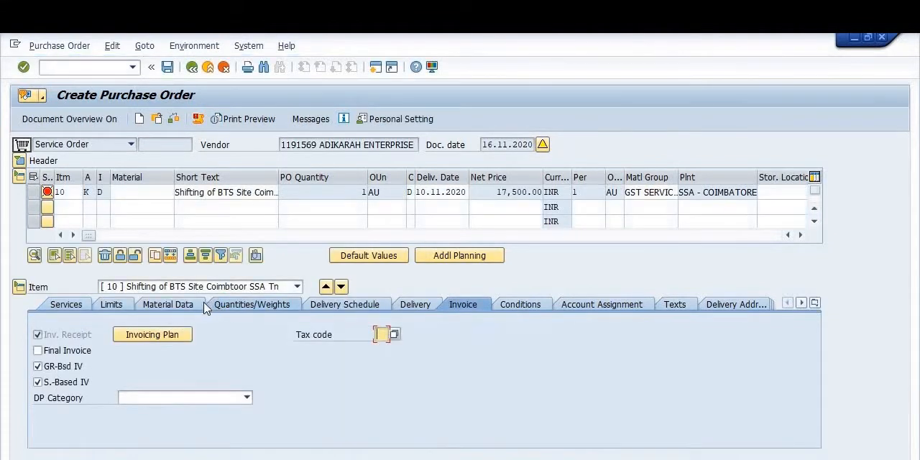
Step: Set item 10's invoice tax code to IC, INPUT-INTRA STATE (SGST 9.0%+CGST 9.0%), from the tax code list
{"action": "left_click", "coordinate": [395, 335]}
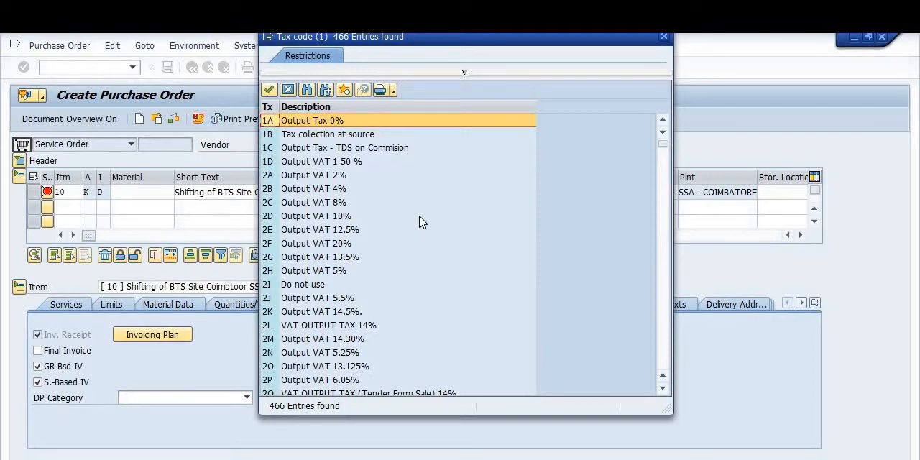
{"action": "scroll", "coordinate": [422, 223], "scroll_direction": "down", "scroll_amount": 4}
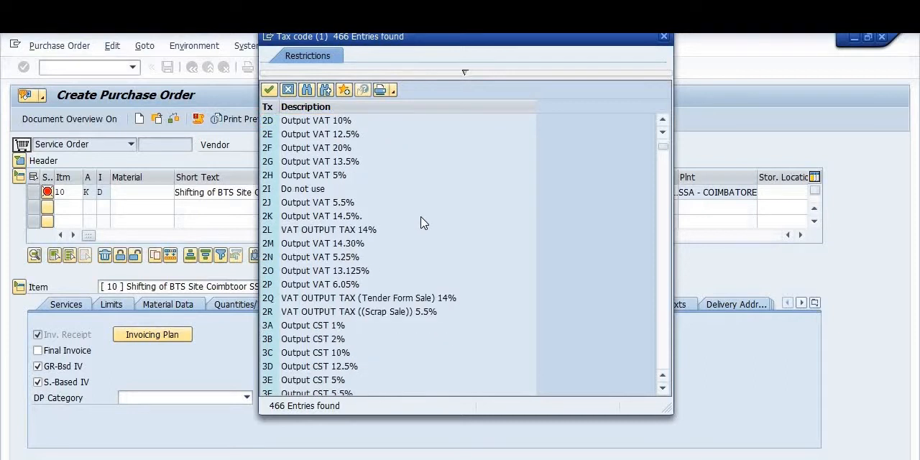
{"action": "left_click_drag", "start_coordinate": [663, 157], "coordinate": [662, 262]}
{"action": "scroll", "coordinate": [607, 265], "scroll_direction": "down", "scroll_amount": 2}
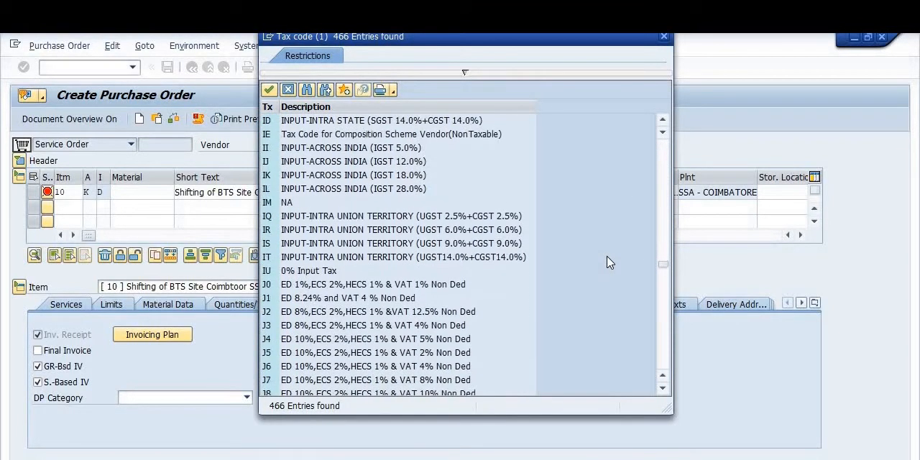
{"action": "scroll", "coordinate": [646, 252], "scroll_direction": "down", "scroll_amount": 15}
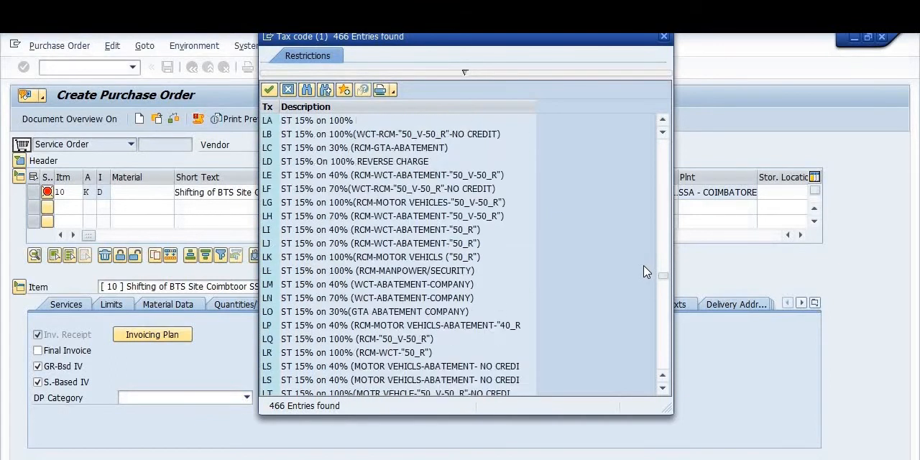
{"action": "scroll", "coordinate": [642, 274], "scroll_direction": "down", "scroll_amount": 7}
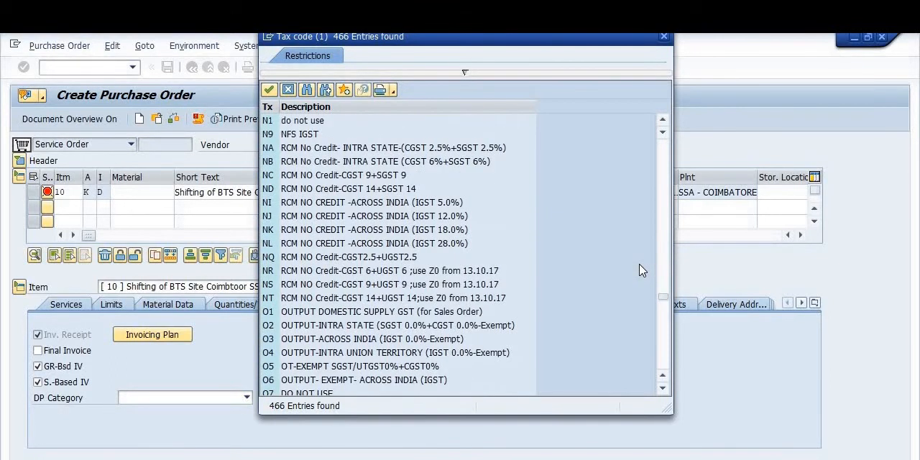
{"action": "scroll", "coordinate": [642, 272], "scroll_direction": "up", "scroll_amount": 6}
{"action": "scroll", "coordinate": [642, 271], "scroll_direction": "up", "scroll_amount": 1}
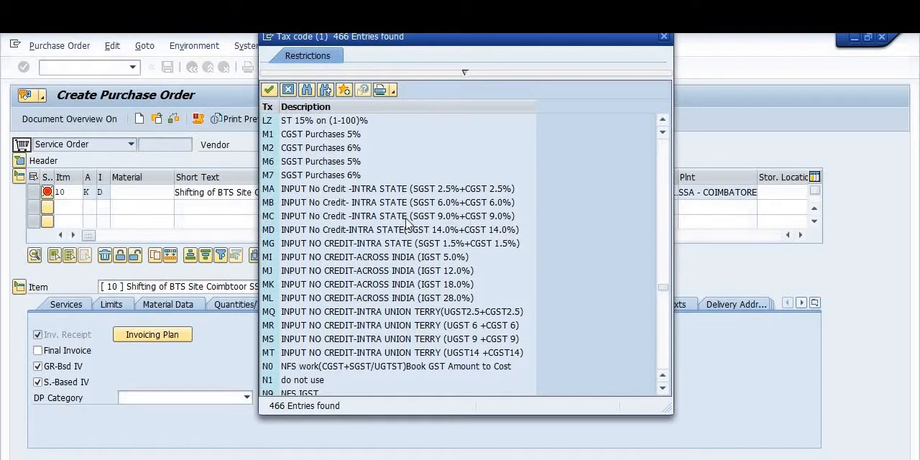
{"action": "scroll", "coordinate": [388, 325], "scroll_direction": "down", "scroll_amount": 20}
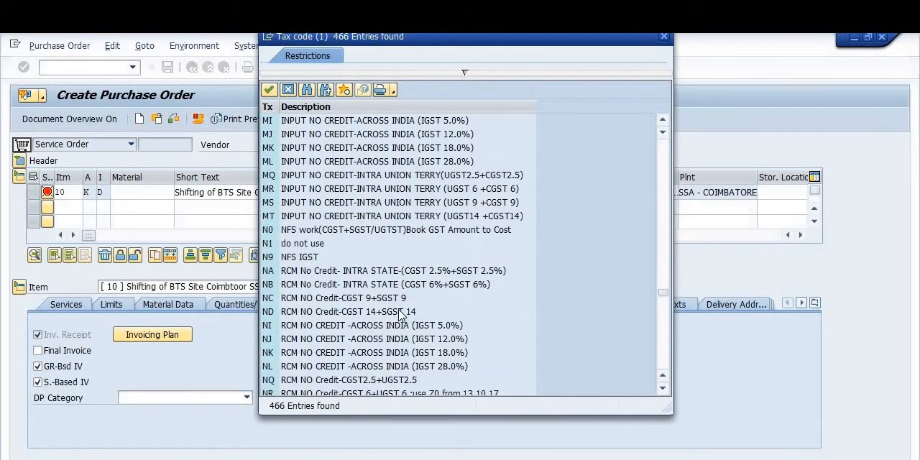
{"action": "scroll", "coordinate": [406, 305], "scroll_direction": "down", "scroll_amount": 7}
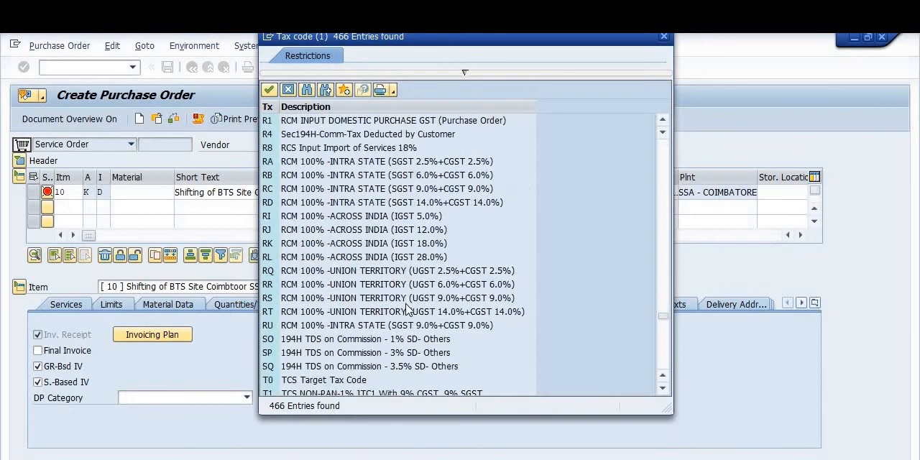
{"action": "scroll", "coordinate": [407, 302], "scroll_direction": "up", "scroll_amount": 12}
{"action": "scroll", "coordinate": [407, 301], "scroll_direction": "up", "scroll_amount": 20}
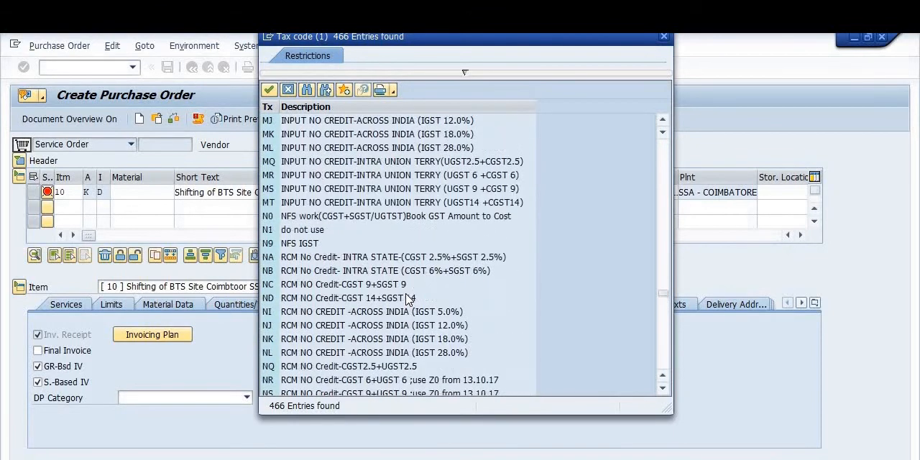
{"action": "scroll", "coordinate": [407, 301], "scroll_direction": "up", "scroll_amount": 5}
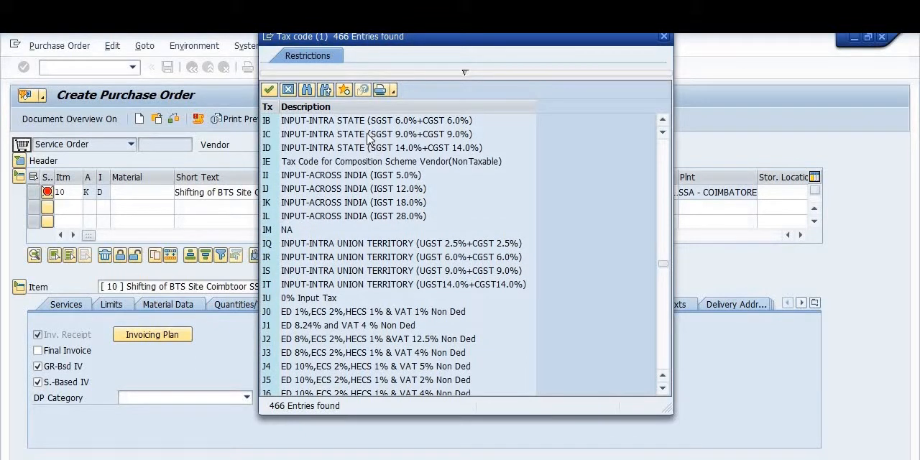
{"action": "double_click", "coordinate": [371, 135]}
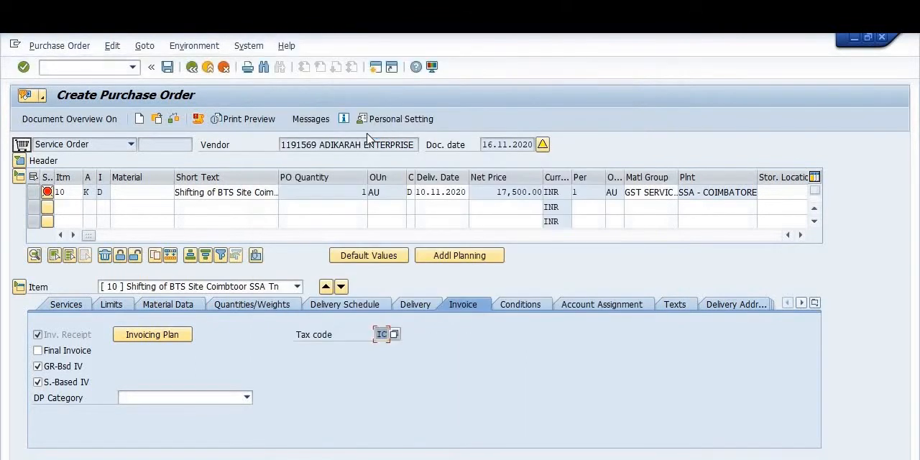
Step: Review the input GST codes in item 10's tax code list and pick IC again
{"action": "left_click", "coordinate": [394, 335]}
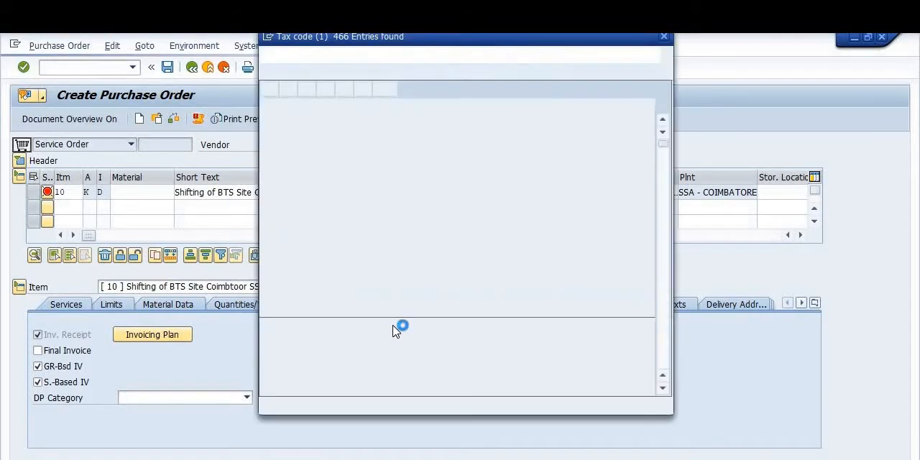
{"action": "left_click_drag", "start_coordinate": [667, 139], "coordinate": [669, 141]}
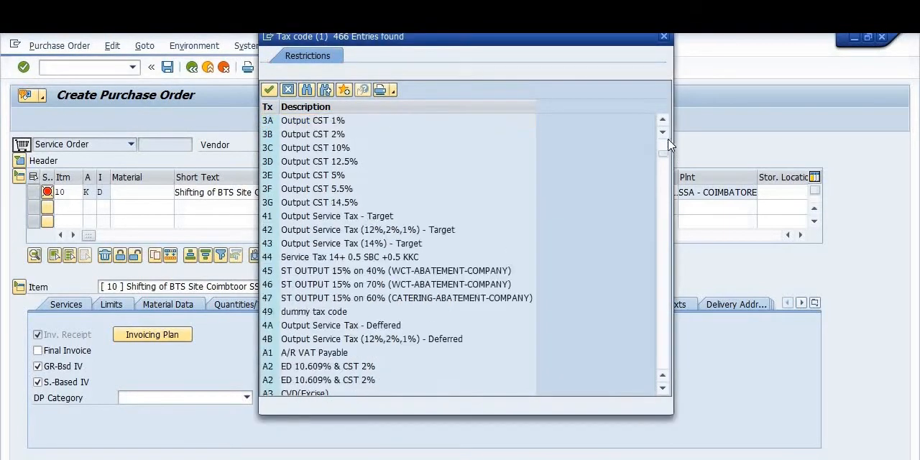
{"action": "scroll", "coordinate": [492, 216], "scroll_direction": "down", "scroll_amount": 20}
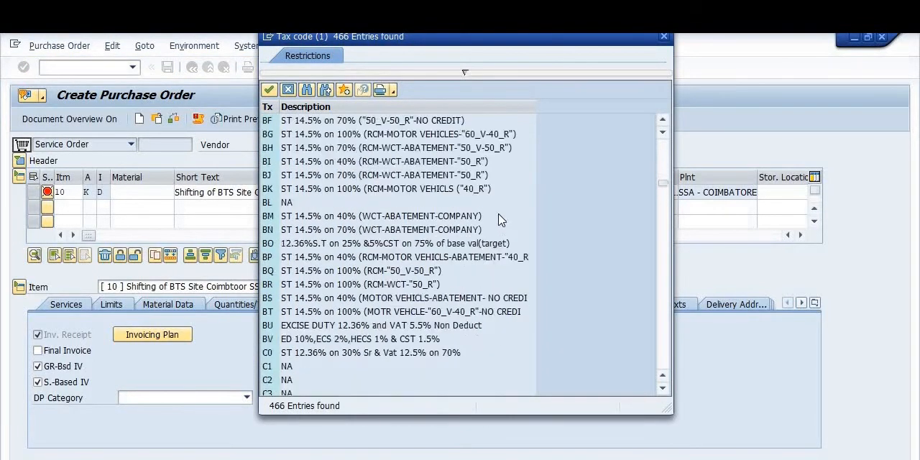
{"action": "scroll", "coordinate": [502, 220], "scroll_direction": "down", "scroll_amount": 20}
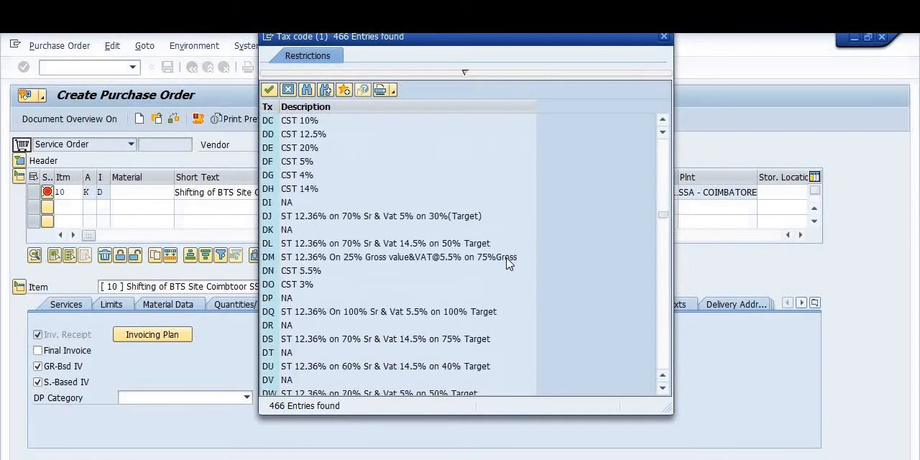
{"action": "scroll", "coordinate": [507, 263], "scroll_direction": "down", "scroll_amount": 20}
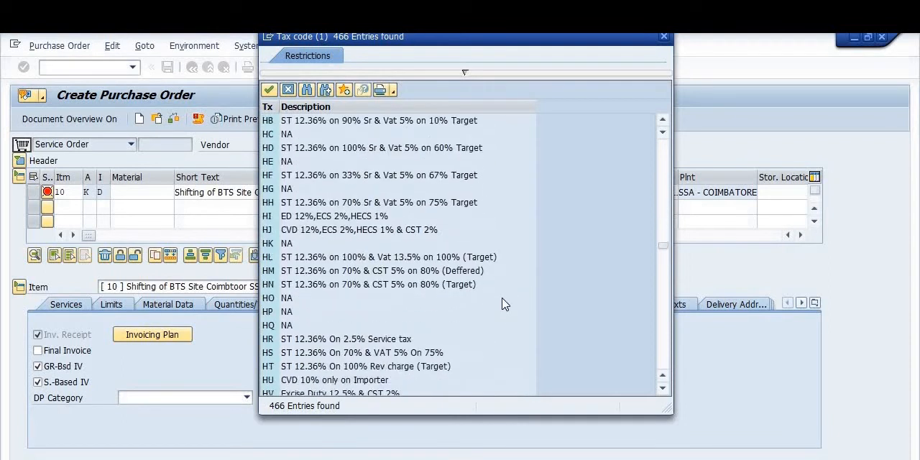
{"action": "scroll", "coordinate": [504, 304], "scroll_direction": "down", "scroll_amount": 7}
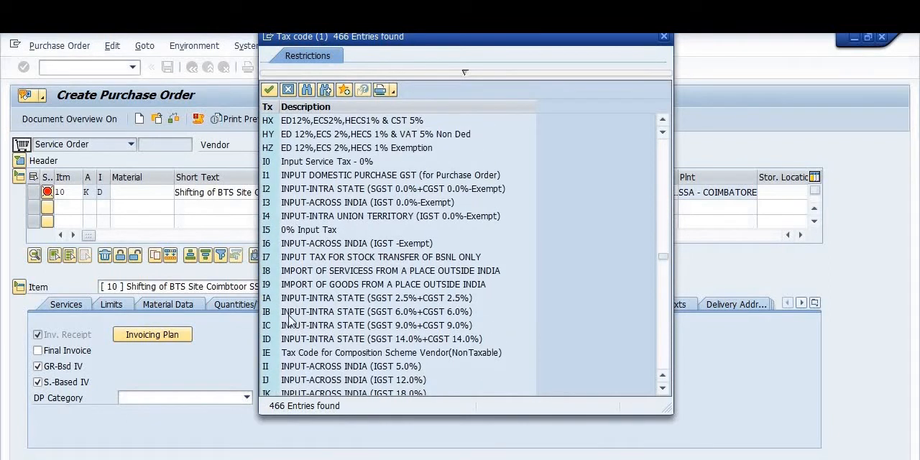
{"action": "scroll", "coordinate": [307, 307], "scroll_direction": "down", "scroll_amount": 3}
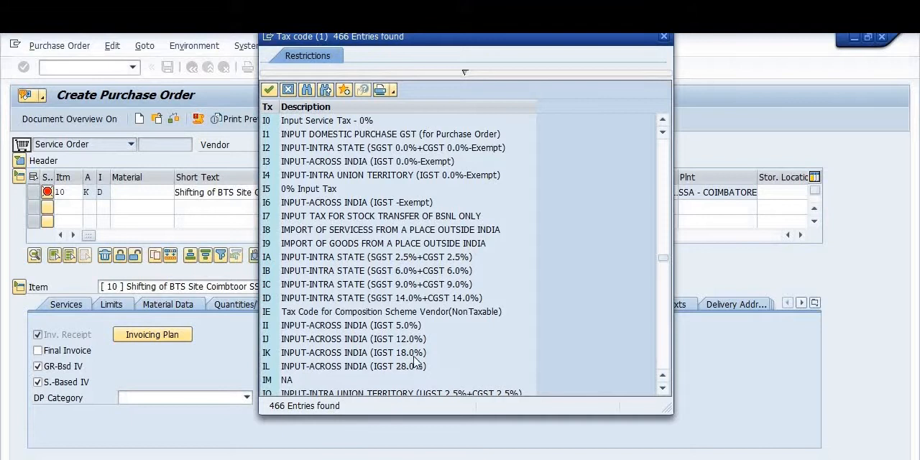
{"action": "double_click", "coordinate": [376, 286]}
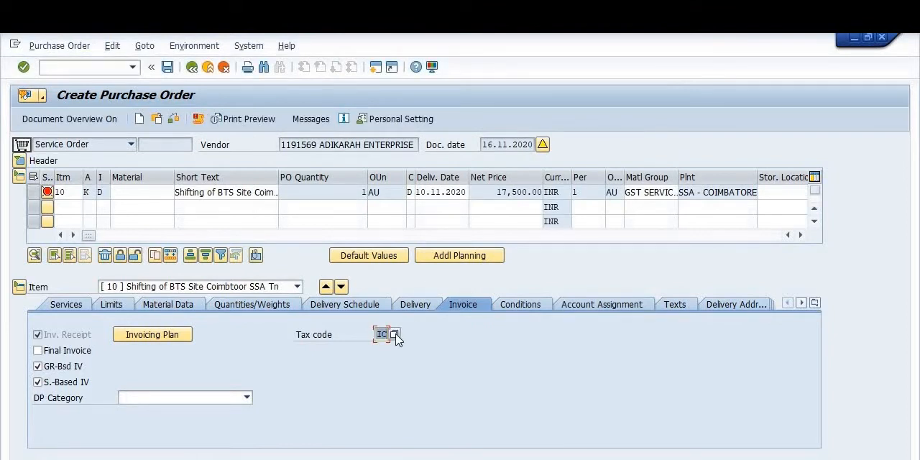
Step: Change item 10's invoice tax code to IK, INPUT-ACROSS INDIA (IGST 18.0%), from the tax code list
{"action": "left_click", "coordinate": [396, 335]}
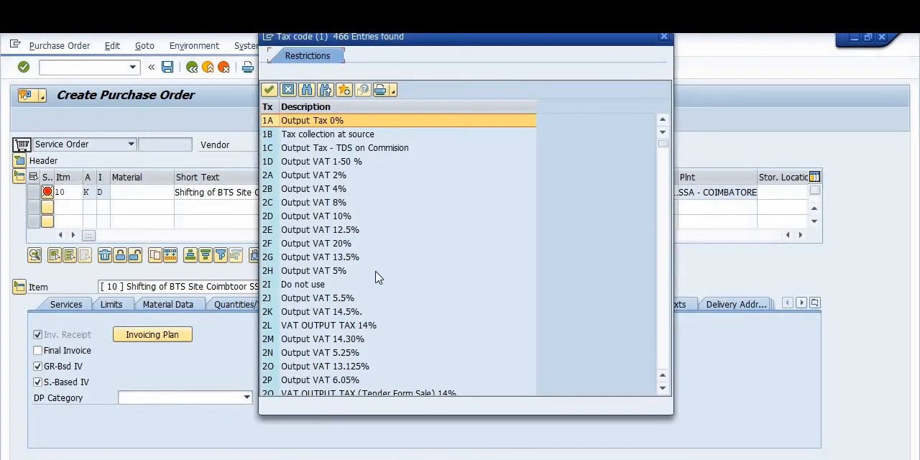
{"action": "scroll", "coordinate": [379, 278], "scroll_direction": "down", "scroll_amount": 20}
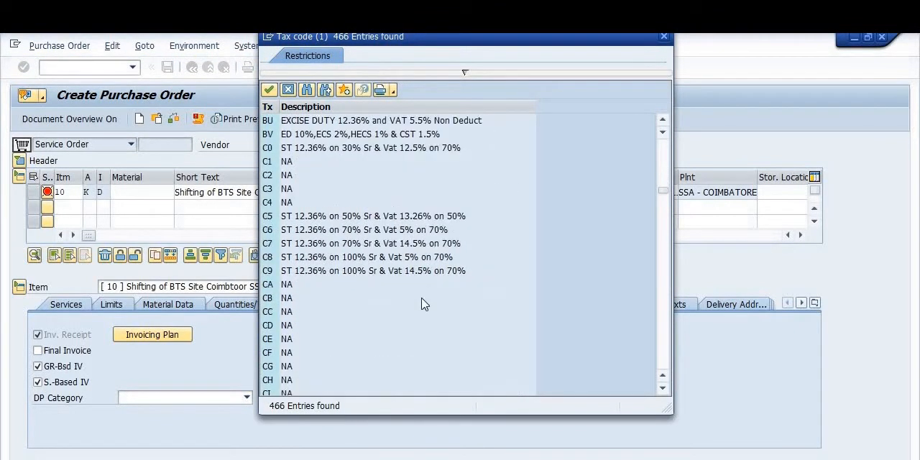
{"action": "scroll", "coordinate": [423, 306], "scroll_direction": "down", "scroll_amount": 20}
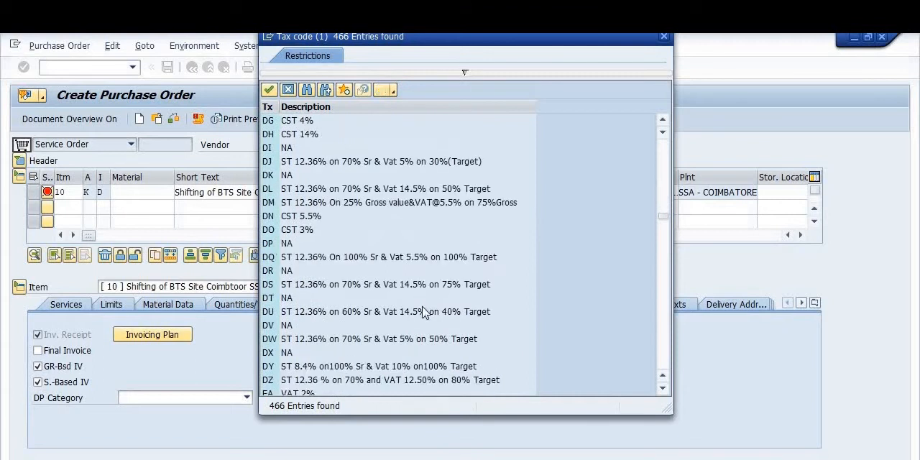
{"action": "scroll", "coordinate": [423, 305], "scroll_direction": "down", "scroll_amount": 20}
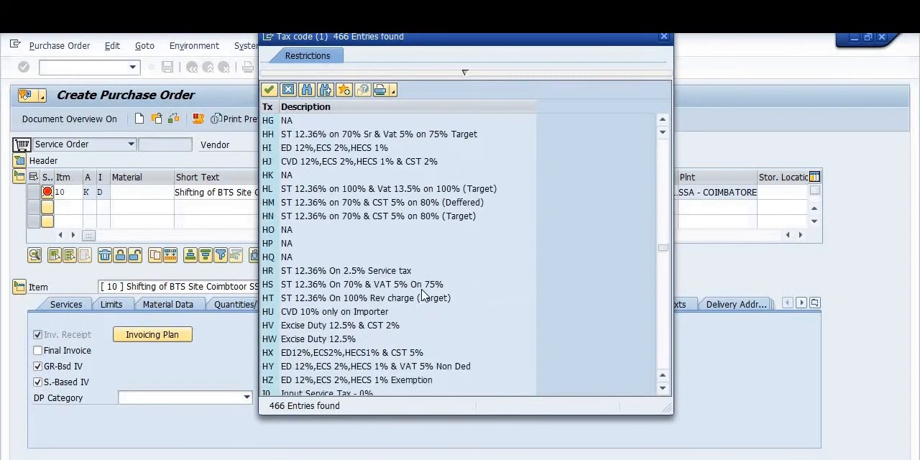
{"action": "scroll", "coordinate": [424, 295], "scroll_direction": "down", "scroll_amount": 10}
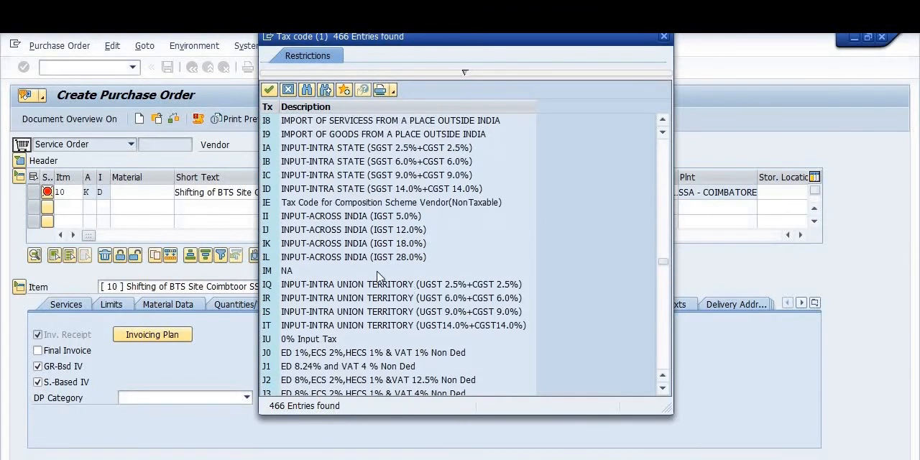
{"action": "double_click", "coordinate": [317, 248]}
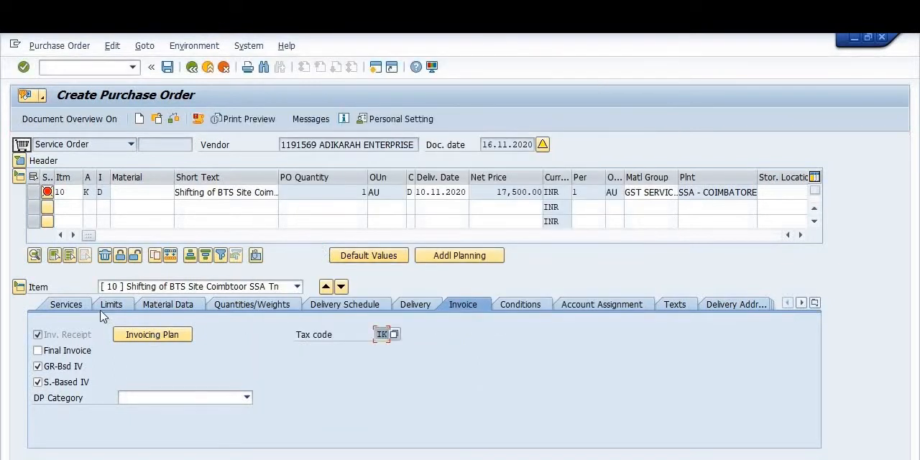
{"action": "left_click", "coordinate": [80, 304]}
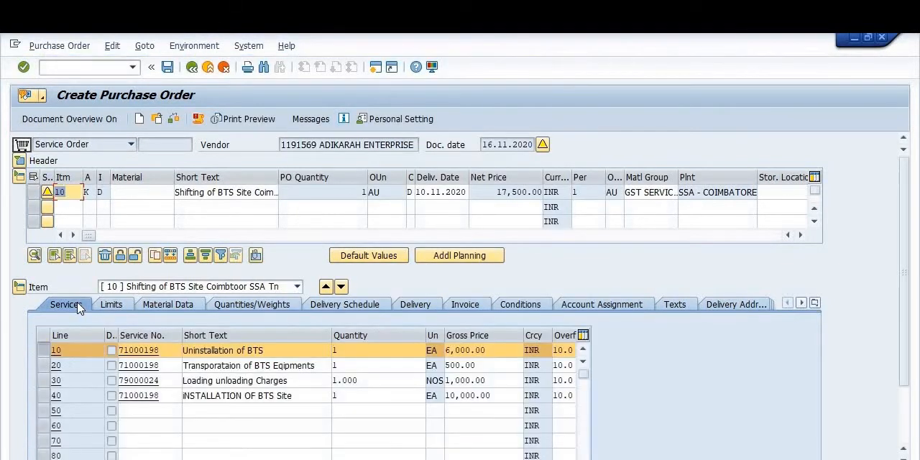
{"action": "left_click", "coordinate": [44, 365]}
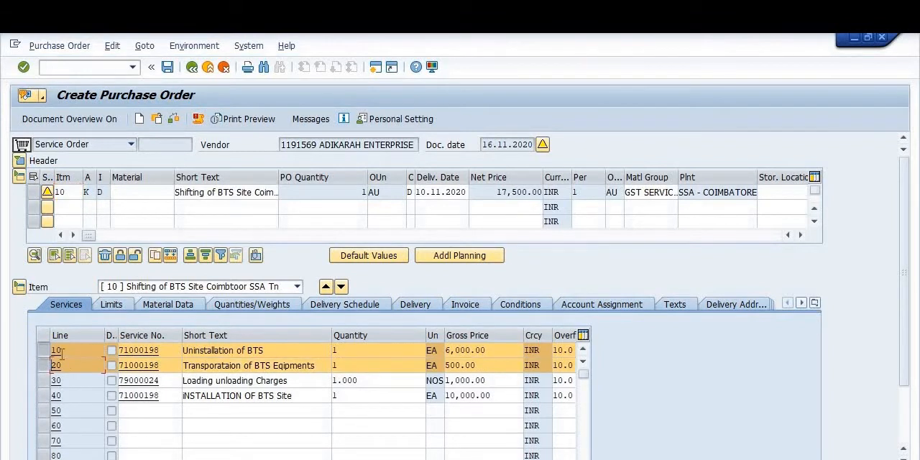
{"action": "left_click", "coordinate": [44, 380]}
{"action": "left_click", "coordinate": [43, 395]}
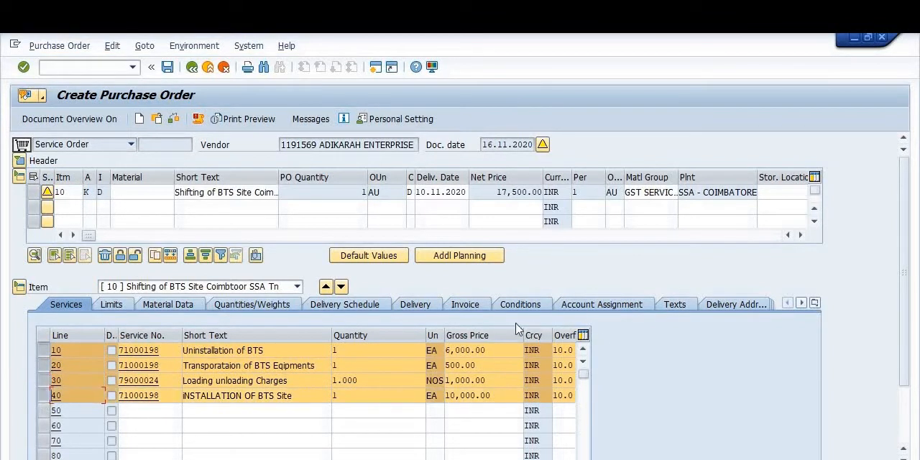
{"action": "left_click", "coordinate": [470, 310]}
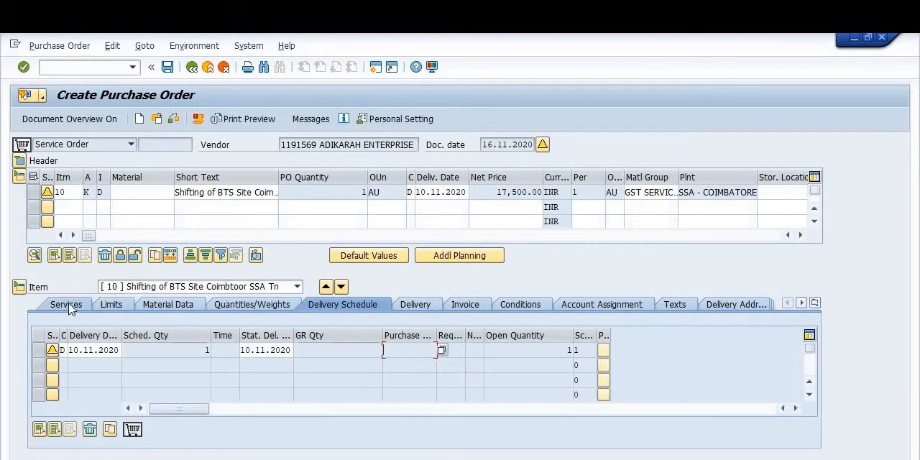
{"action": "left_click", "coordinate": [68, 305]}
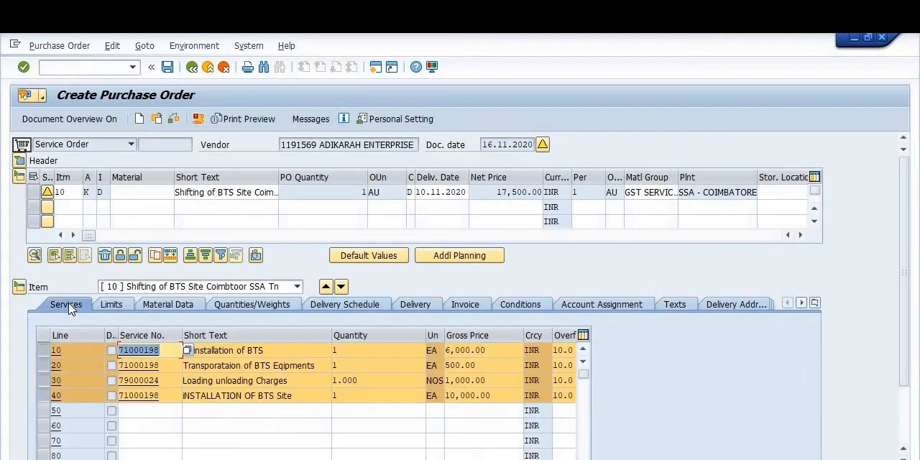
{"action": "left_click", "coordinate": [44, 350]}
{"action": "left_click", "coordinate": [43, 365]}
{"action": "left_click", "coordinate": [42, 382]}
{"action": "left_click", "coordinate": [43, 395]}
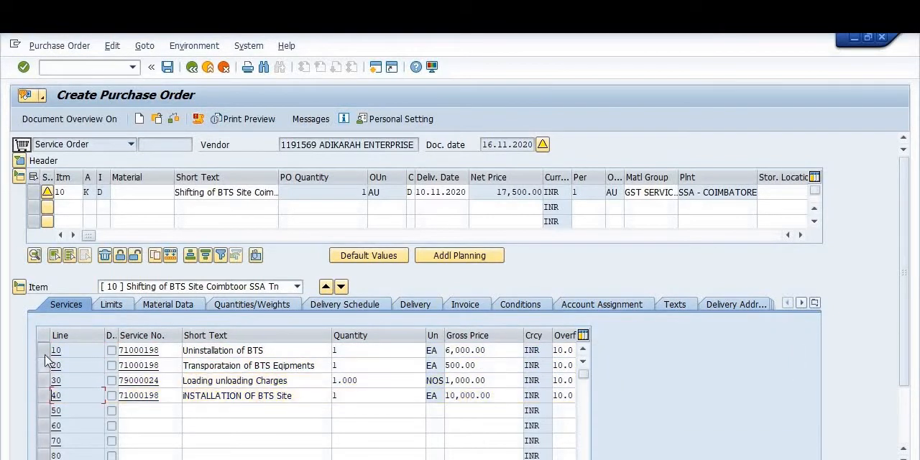
{"action": "left_click", "coordinate": [43, 366]}
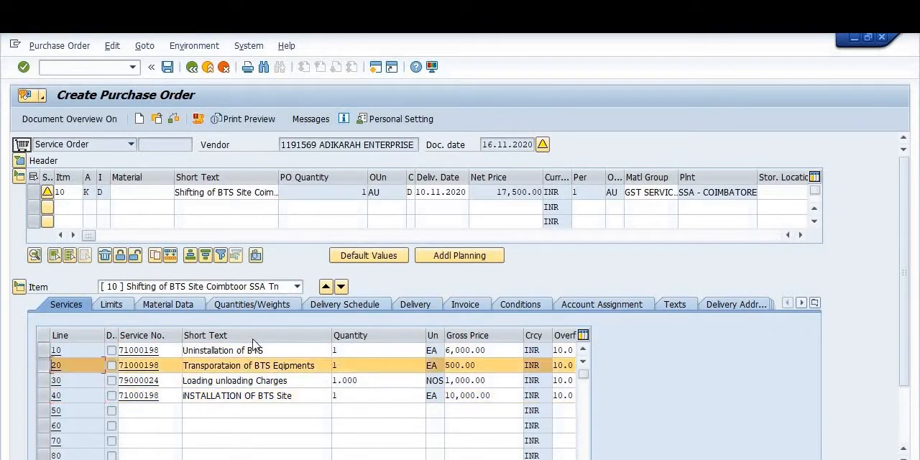
{"action": "left_click", "coordinate": [471, 306]}
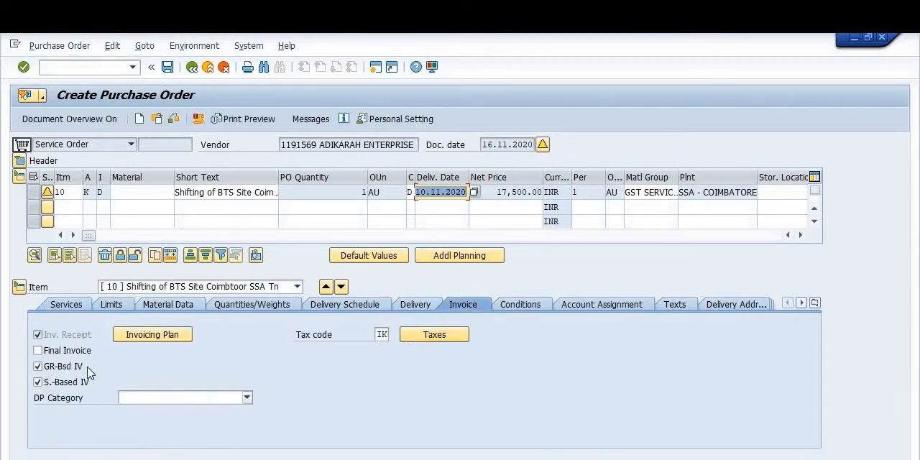
Step: Set the tax code to IK in the service details of line 10, Uninstallation of BTS
{"action": "left_click", "coordinate": [77, 306]}
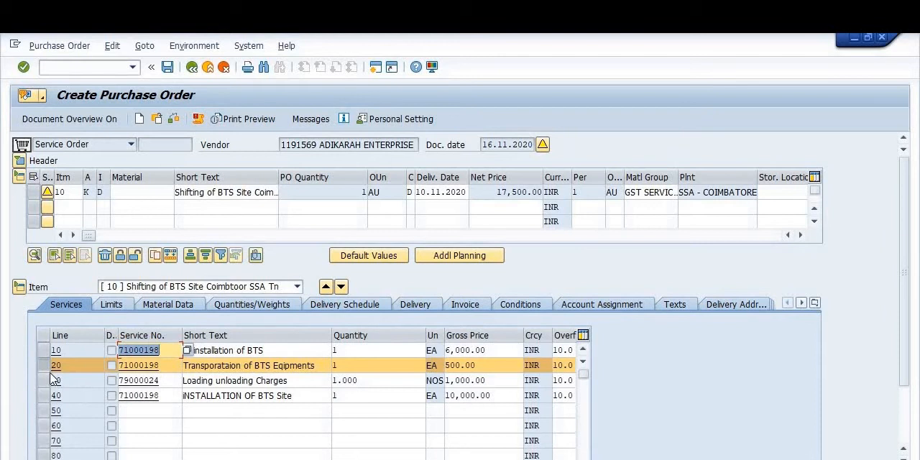
{"action": "left_click", "coordinate": [45, 350]}
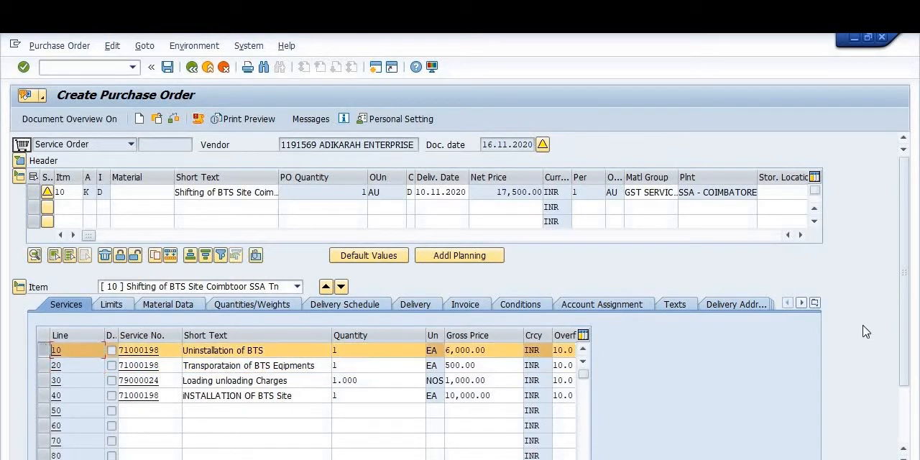
{"action": "scroll", "coordinate": [904, 338], "scroll_direction": "down", "scroll_amount": 2}
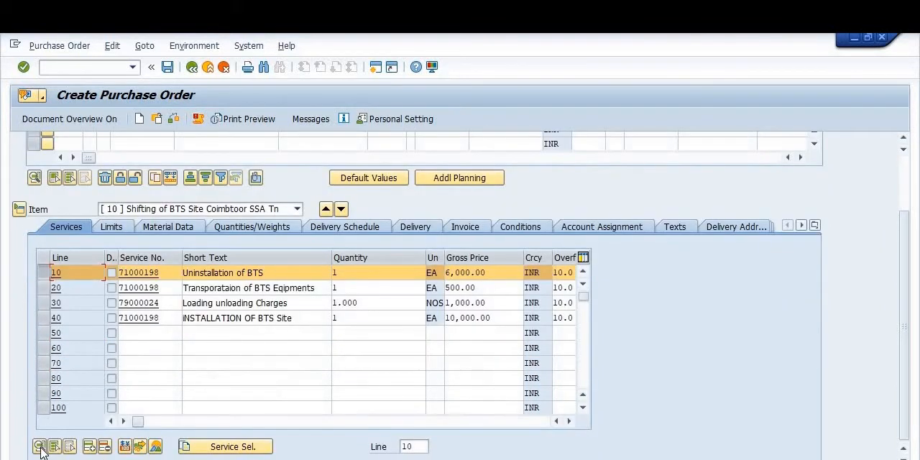
{"action": "left_click", "coordinate": [40, 447]}
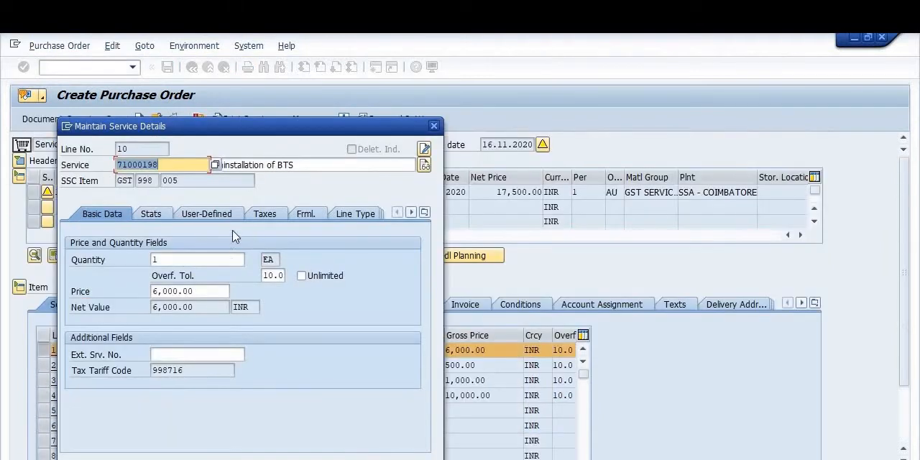
{"action": "left_click", "coordinate": [270, 216]}
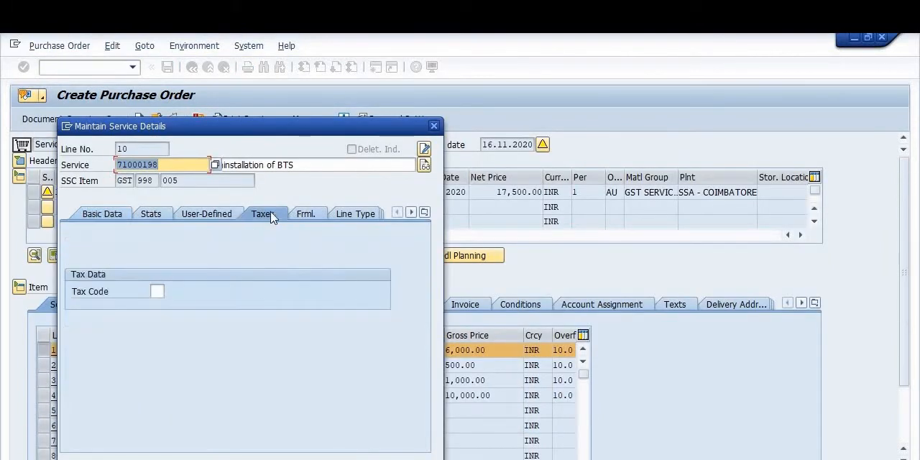
{"action": "left_click", "coordinate": [157, 293]}
{"action": "type", "text": "ik"}
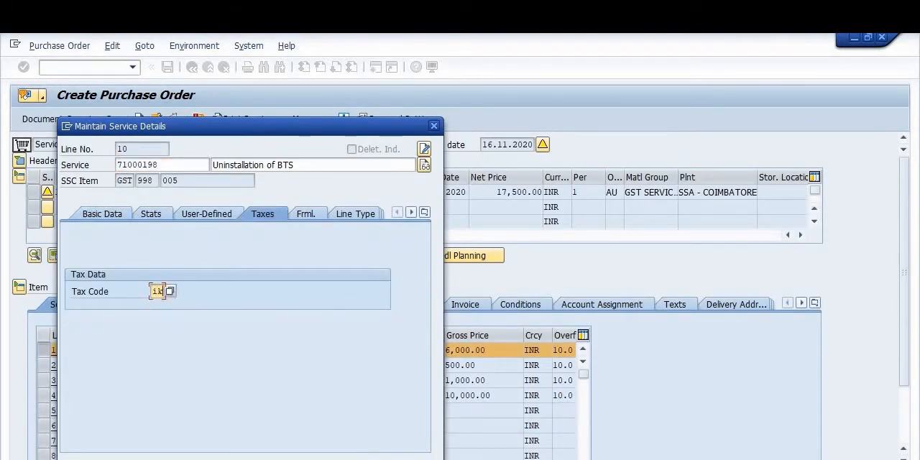
{"action": "key", "text": "Return"}
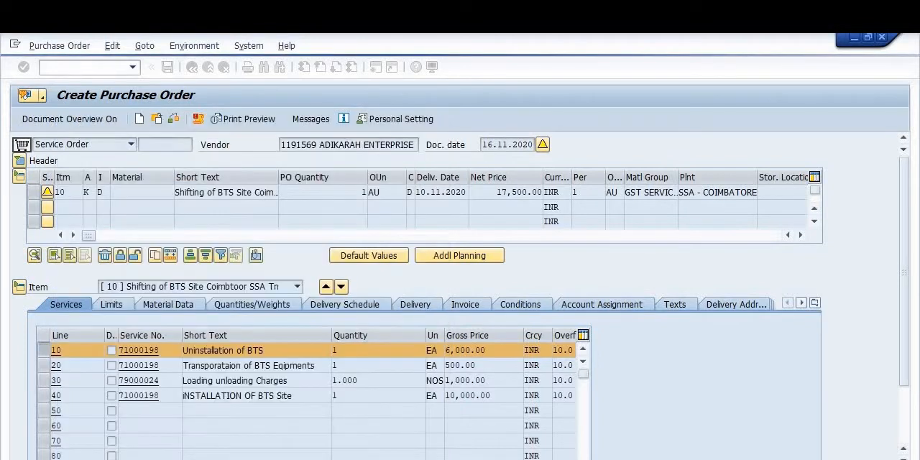
Step: Set the tax code to IK in the service details of line 20, the BTS equipment transportation
{"action": "left_click", "coordinate": [43, 365]}
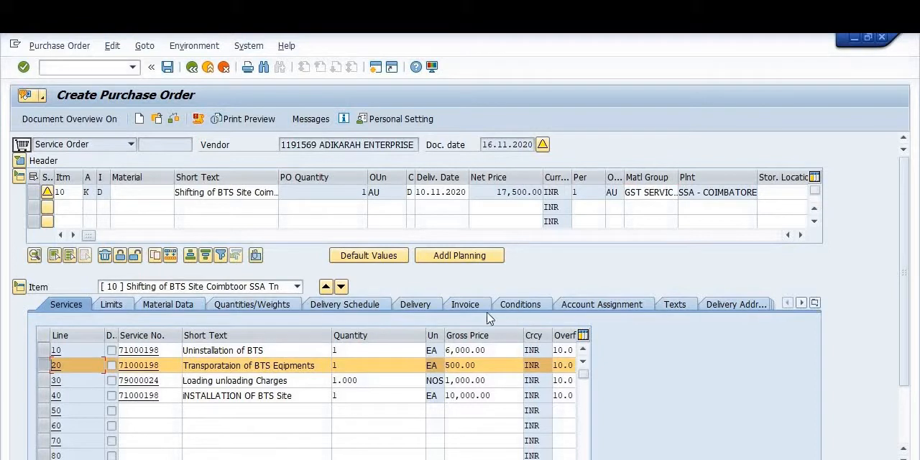
{"action": "left_click_drag", "start_coordinate": [905, 370], "coordinate": [905, 449]}
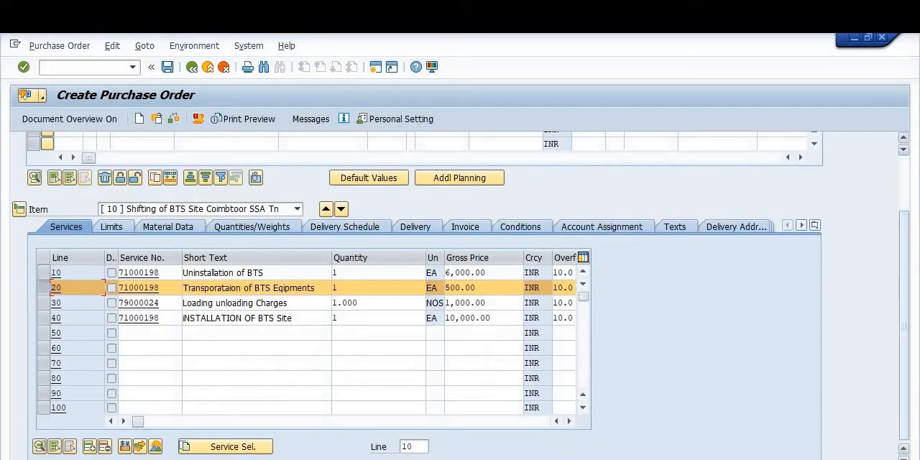
{"action": "left_click", "coordinate": [40, 447]}
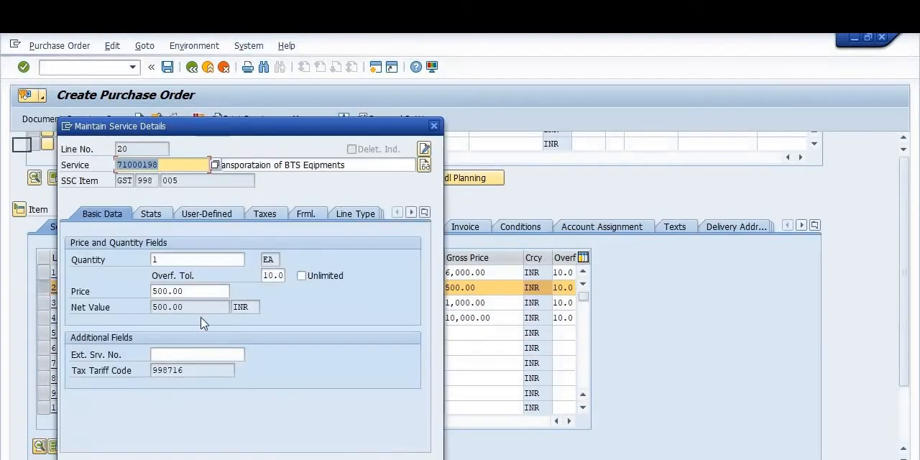
{"action": "left_click", "coordinate": [270, 215]}
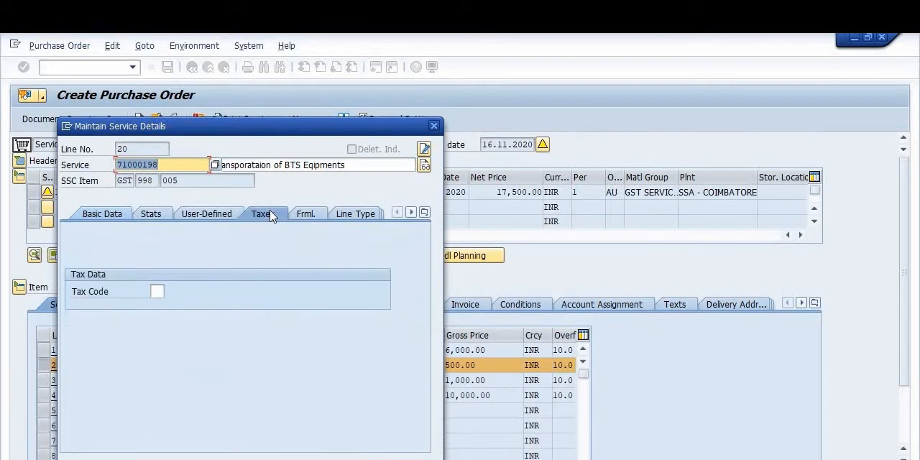
{"action": "left_click", "coordinate": [156, 291]}
{"action": "type", "text": "ik"}
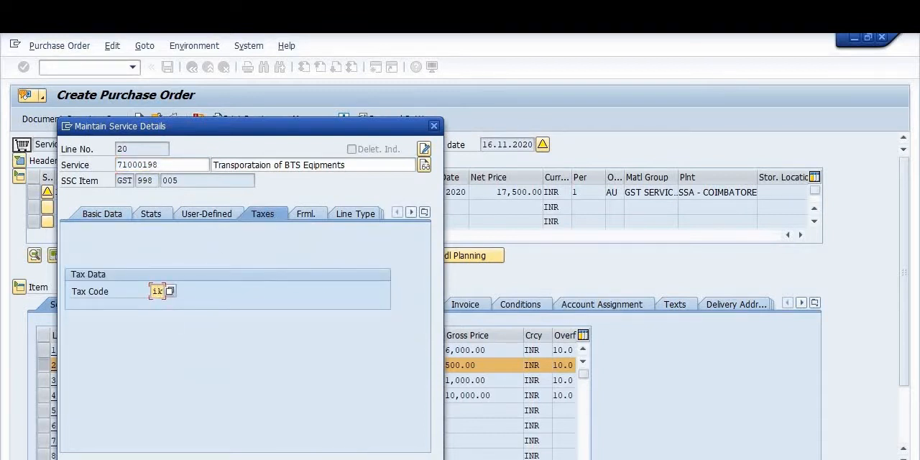
{"action": "key", "text": "Return"}
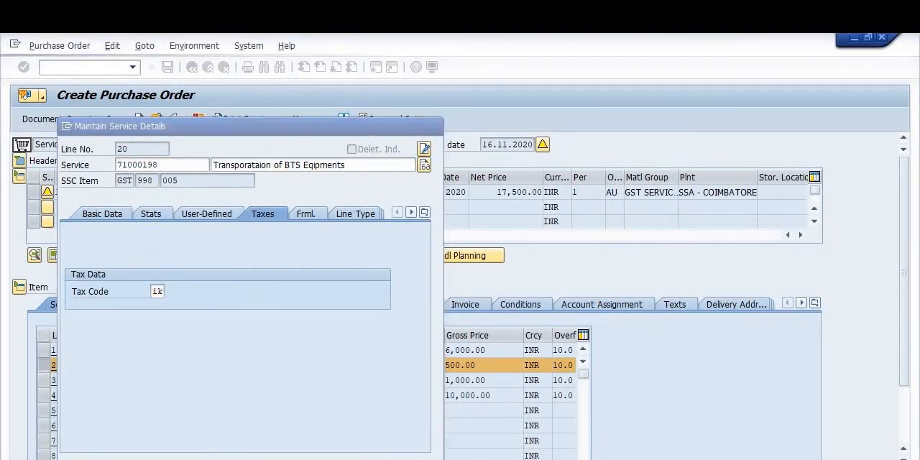
{"action": "key", "text": "Return"}
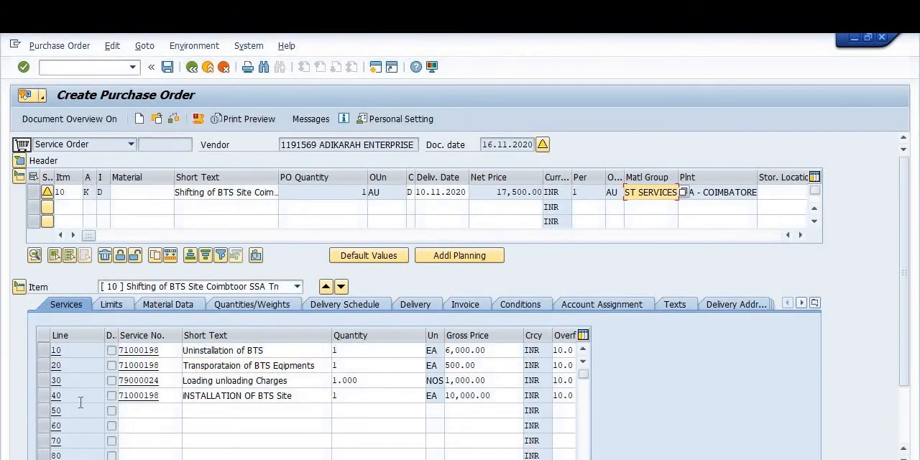
Step: Set the tax code to IK in the service details of line 30, Loading unloading Charges
{"action": "left_click", "coordinate": [43, 381]}
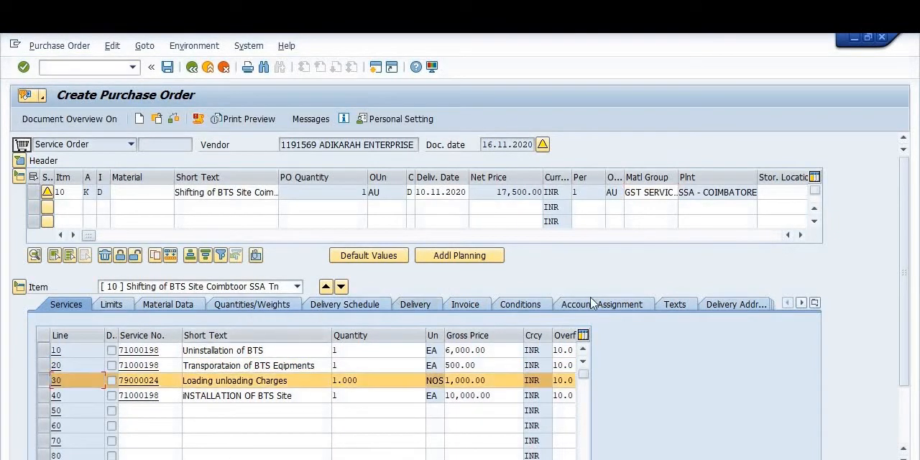
{"action": "left_click", "coordinate": [904, 428]}
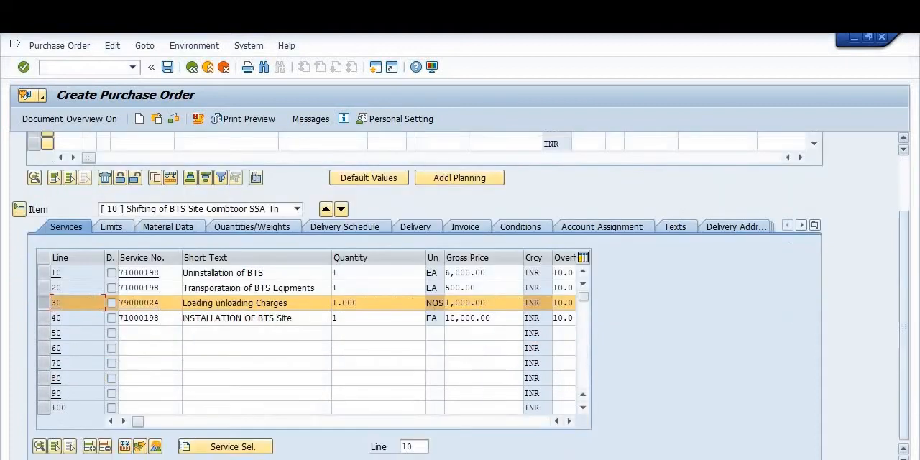
{"action": "left_click", "coordinate": [39, 447]}
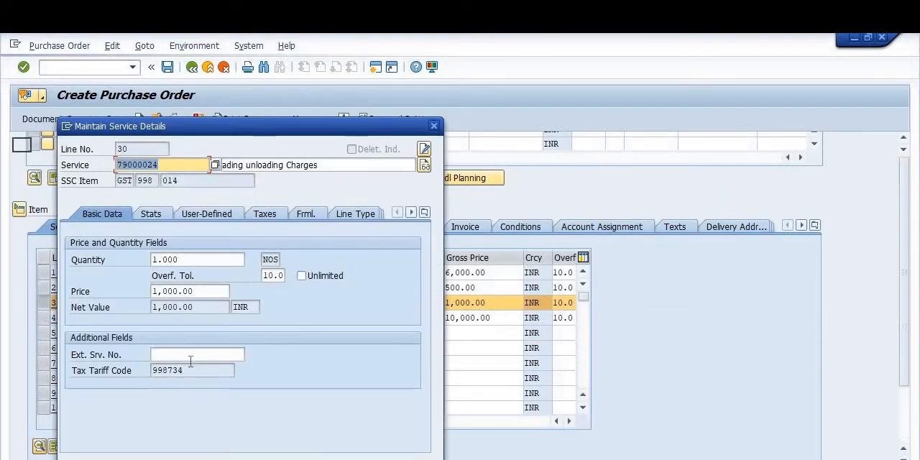
{"action": "left_click", "coordinate": [261, 215]}
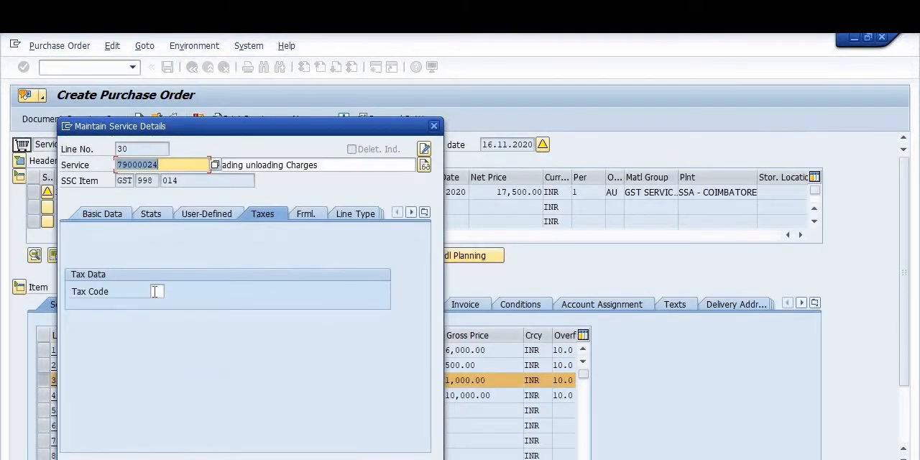
{"action": "left_click", "coordinate": [155, 291]}
{"action": "type", "text": "ik"}
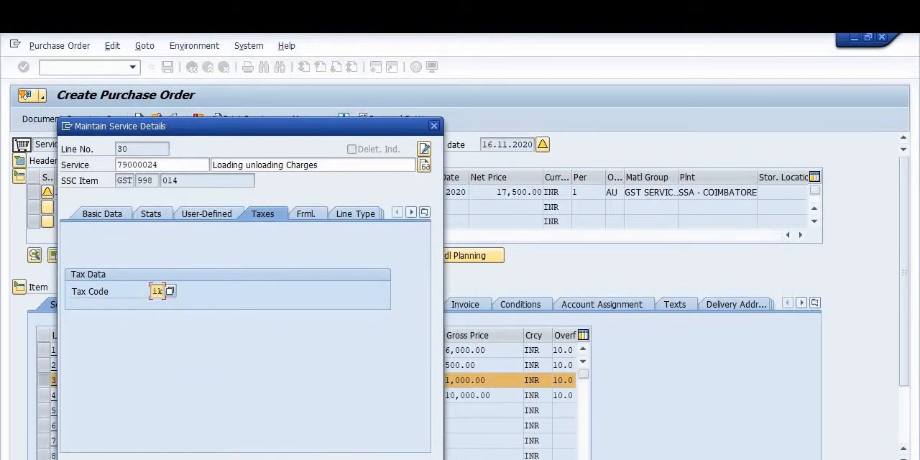
{"action": "key", "text": "Return"}
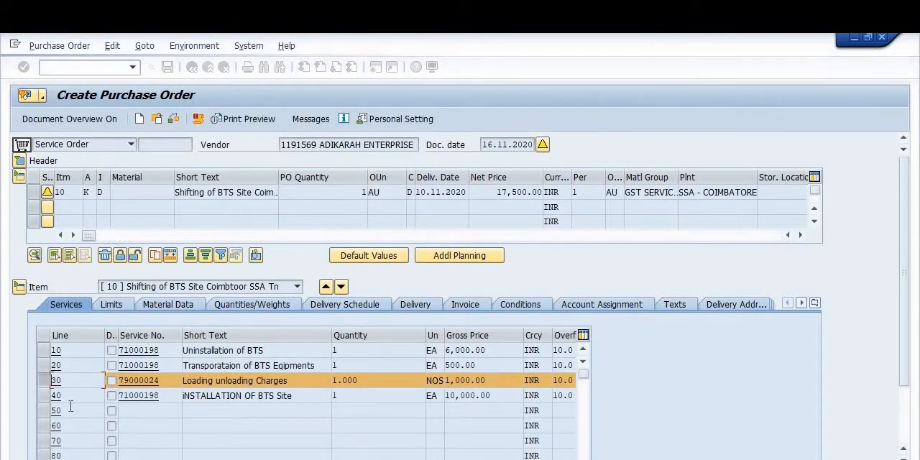
Step: Set the tax code to IK in the service details of line 40, INSTALLATION OF BTS Site
{"action": "left_click", "coordinate": [53, 395]}
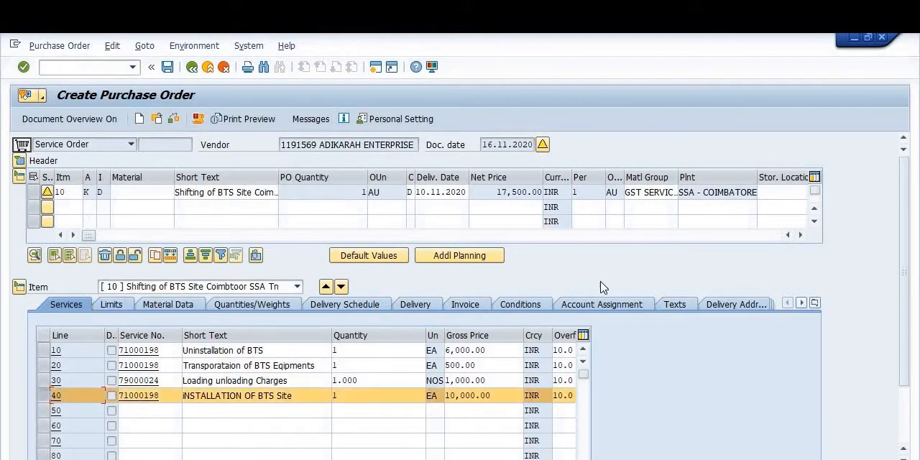
{"action": "scroll", "coordinate": [908, 329], "scroll_direction": "down", "scroll_amount": 3}
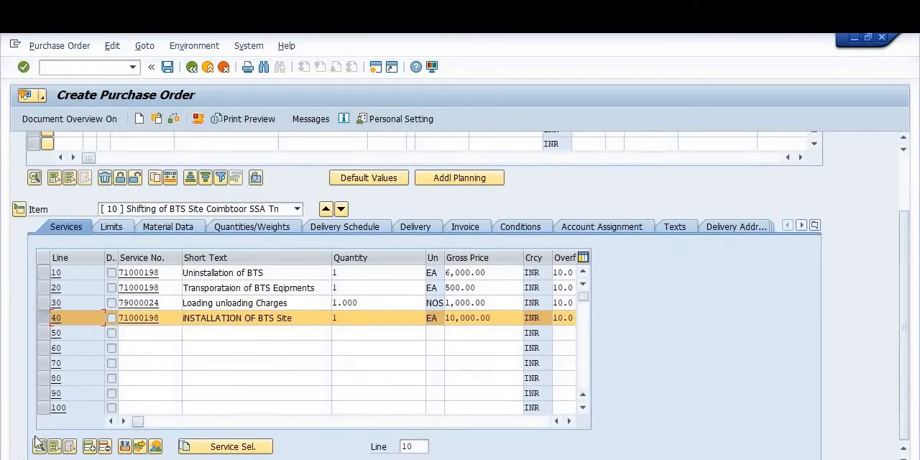
{"action": "left_click", "coordinate": [40, 446]}
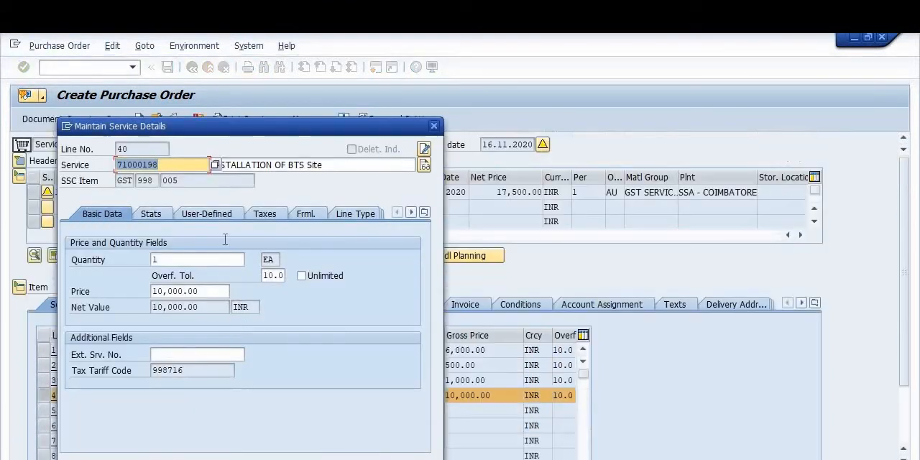
{"action": "left_click", "coordinate": [263, 213]}
{"action": "left_click", "coordinate": [153, 291]}
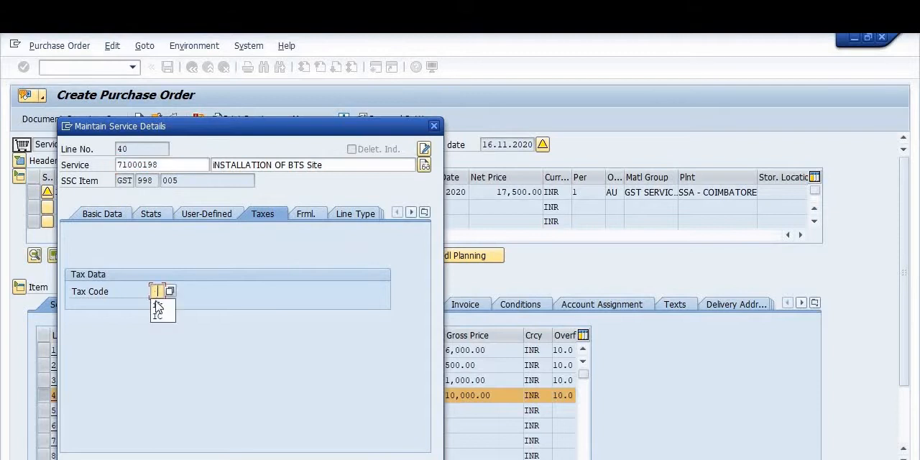
{"action": "type", "text": "ik"}
{"action": "key", "text": "Return"}
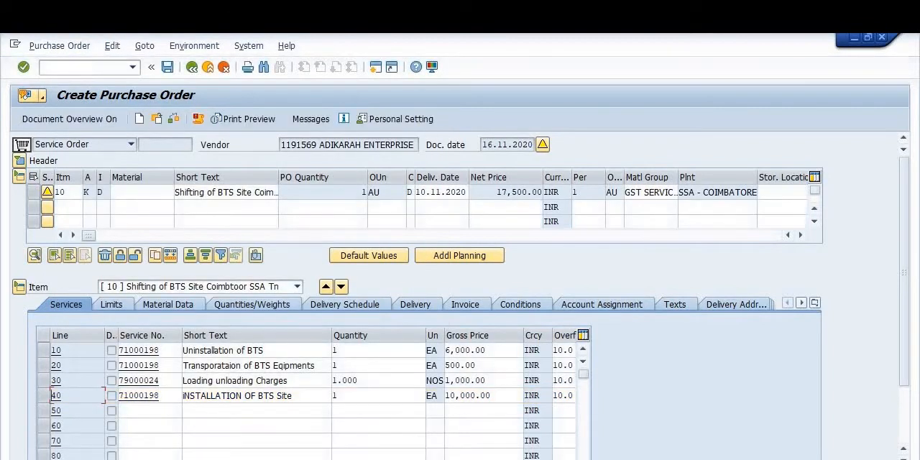
Step: Expand the order header and enter "shifting of the BTS" as the BSNL document number in the customer data
{"action": "left_click", "coordinate": [20, 161]}
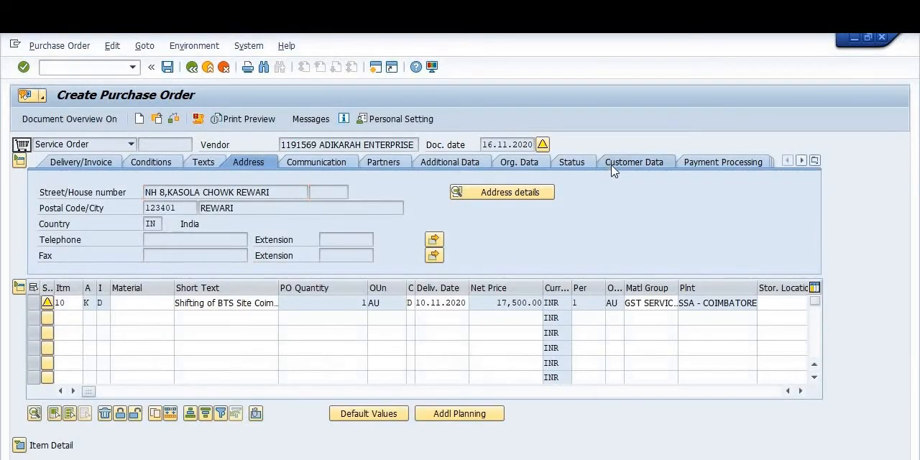
{"action": "left_click", "coordinate": [612, 170]}
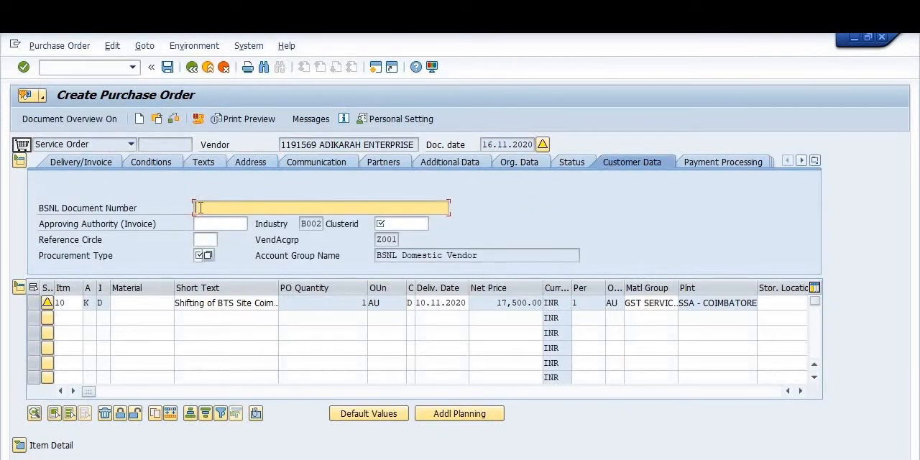
{"action": "type", "text": "shifting of the BTS"}
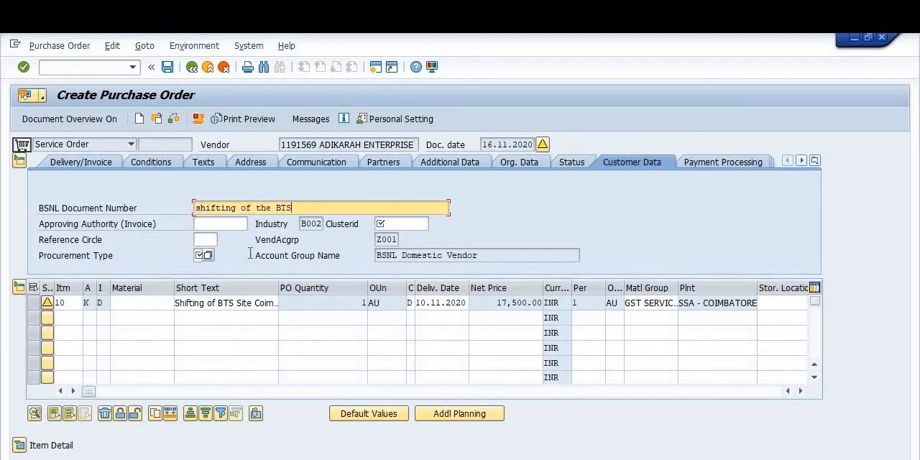
Step: Set the reference circle to 1030 and choose procurement type O (Opex) in the header's customer data
{"action": "left_click", "coordinate": [199, 241]}
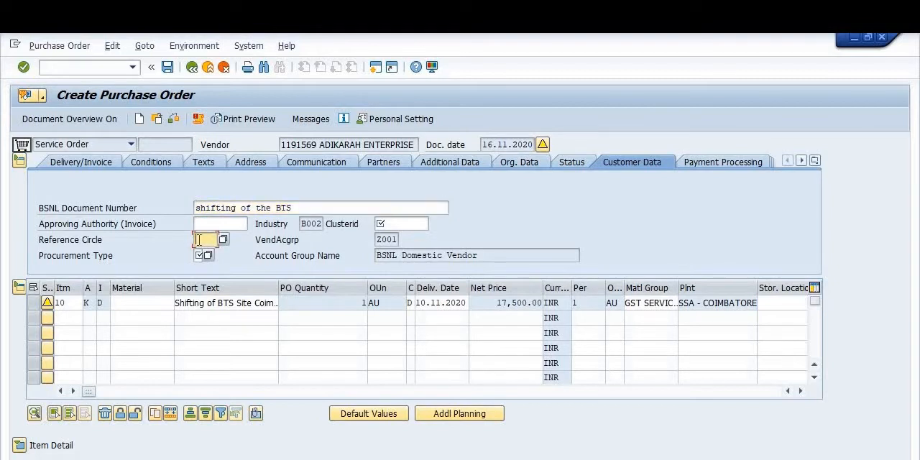
{"action": "type", "text": "1030"}
{"action": "left_click", "coordinate": [199, 255]}
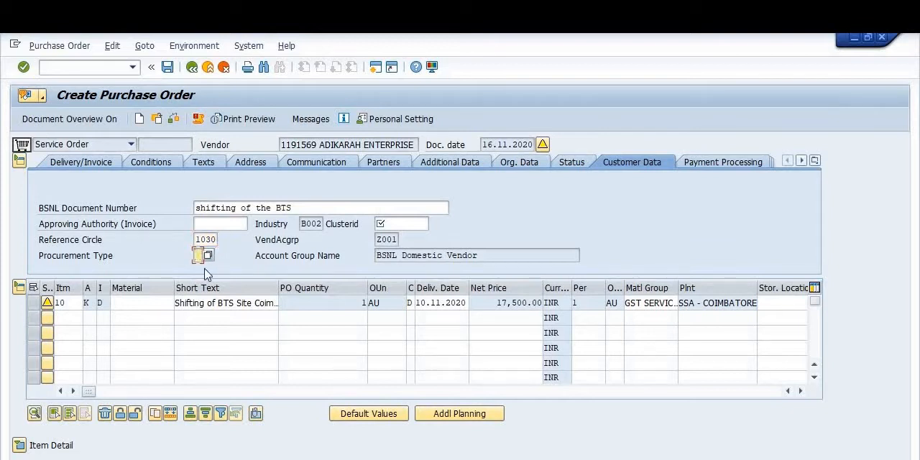
{"action": "left_click", "coordinate": [207, 256]}
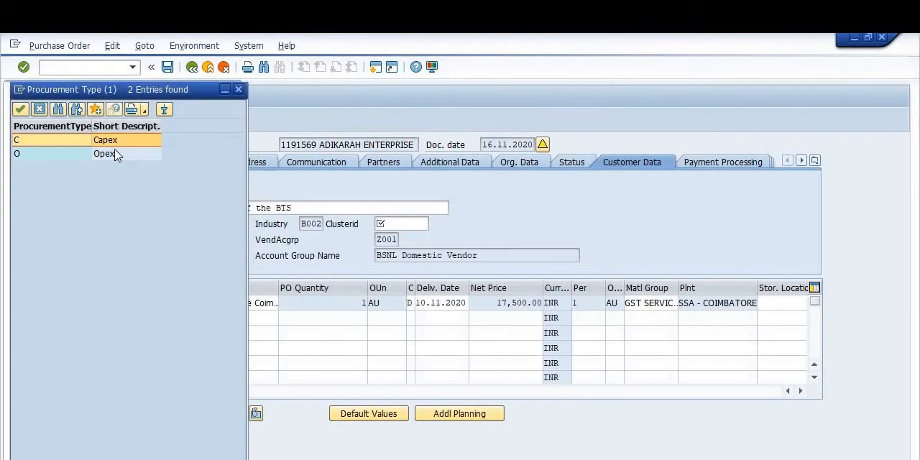
{"action": "double_click", "coordinate": [117, 159]}
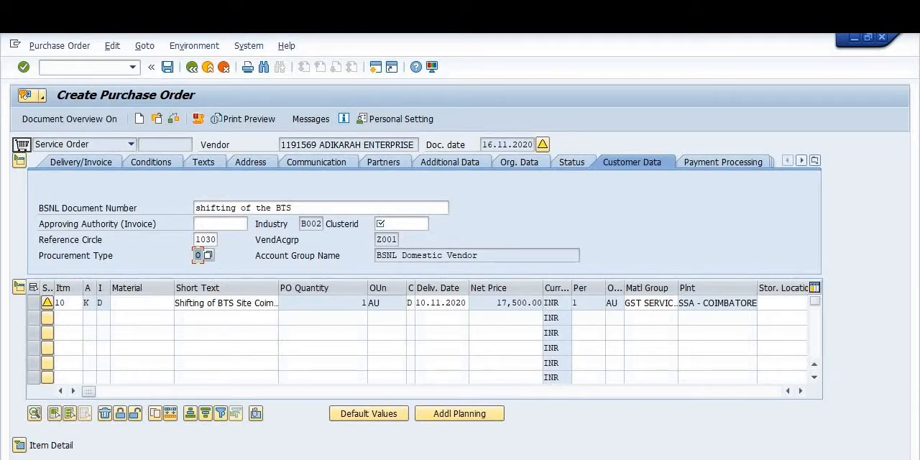
Step: Save the service purchase order despite the system messages and copy the new order's number
{"action": "left_click", "coordinate": [170, 70]}
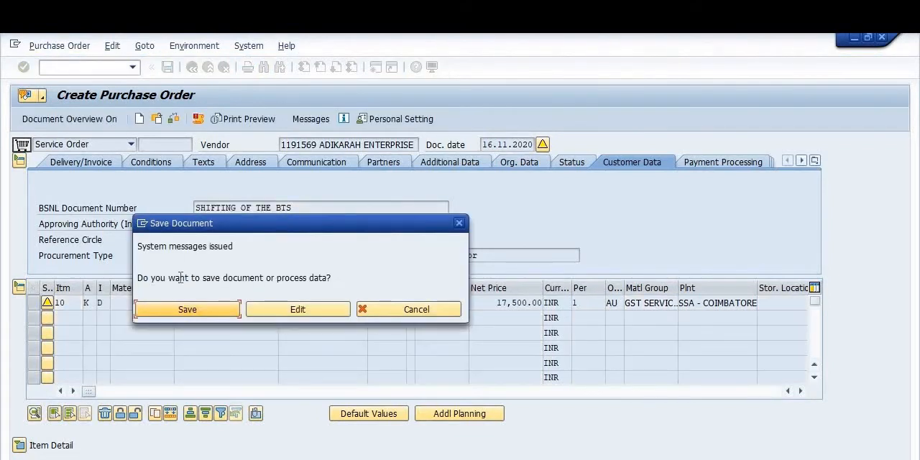
{"action": "left_click", "coordinate": [184, 311]}
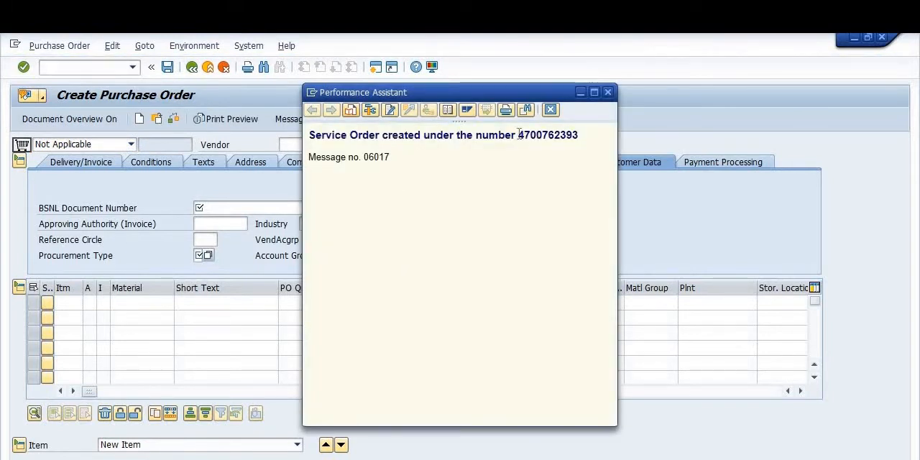
{"action": "double_click", "coordinate": [578, 137]}
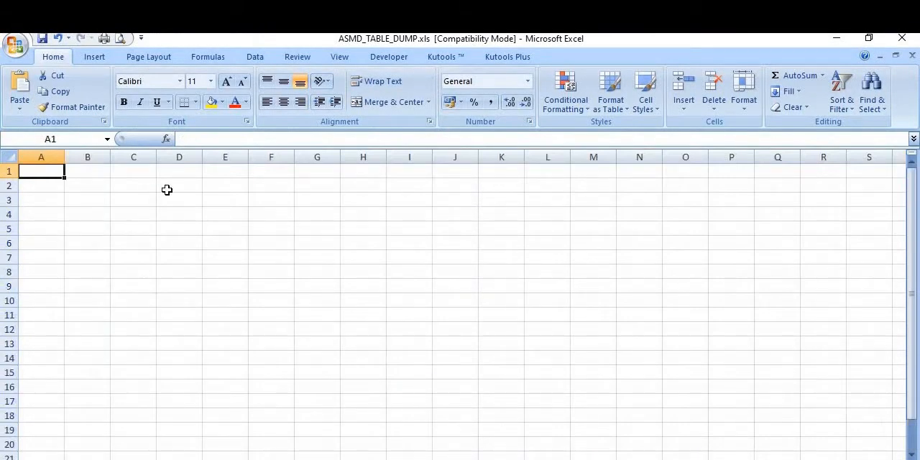
Step: Paste the copied order number into cell D2 of ASMD_TABLE_DUMP.xls in Excel and widen column D to fit it
{"action": "left_click", "coordinate": [184, 193]}
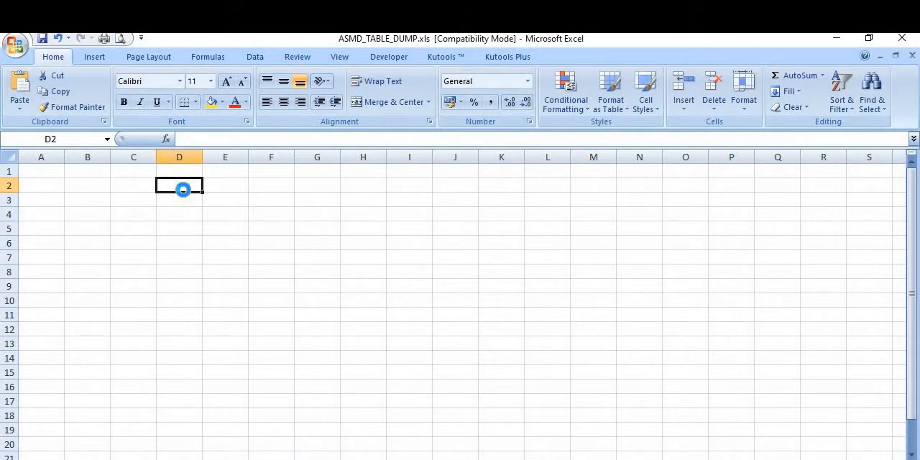
{"action": "key", "text": "ctrl+v"}
{"action": "left_click_drag", "start_coordinate": [203, 156], "coordinate": [257, 162]}
Step: Switch back to the SAP Create Purchase Order window and display the saved service order with transaction /NME23N
{"action": "left_click", "coordinate": [490, 459]}
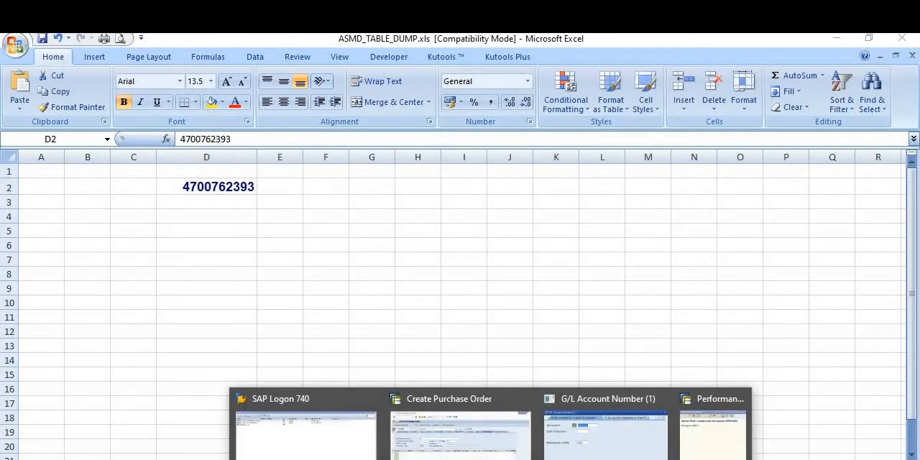
{"action": "left_click", "coordinate": [458, 438]}
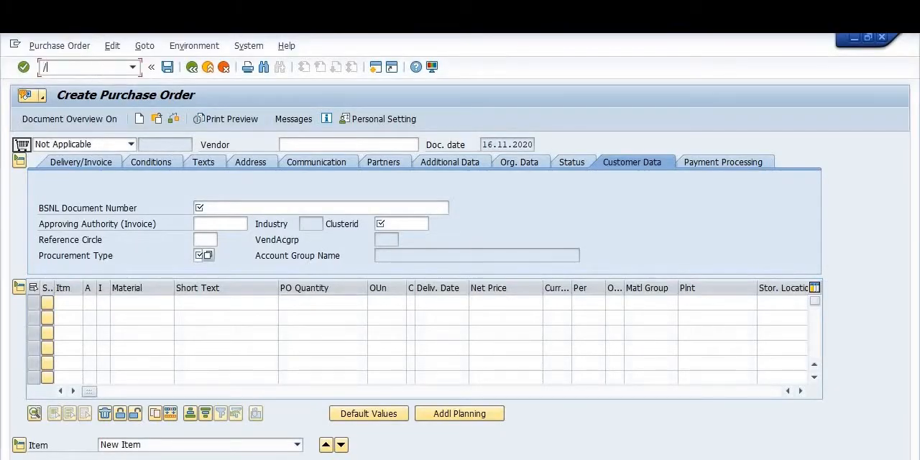
{"action": "left_click", "coordinate": [99, 70]}
{"action": "type", "text": "/NME23N"}
{"action": "key", "text": "Return"}
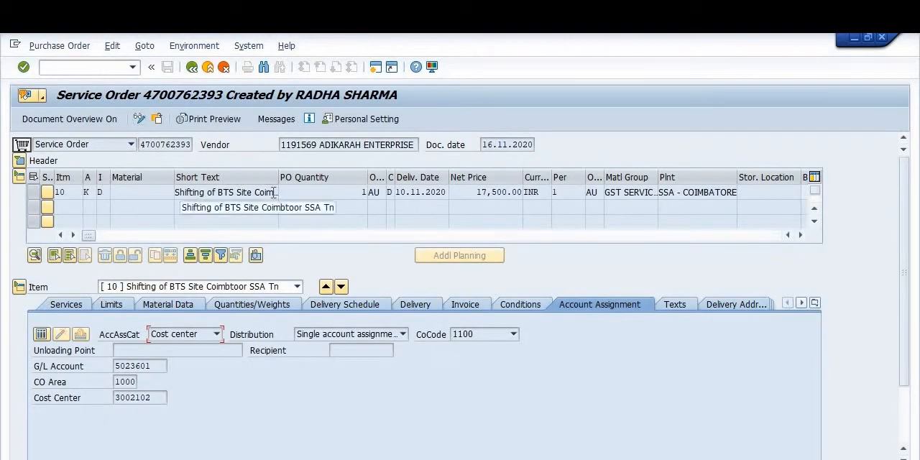
Step: Open the service order's print preview and examine the vendor details, service lines, GST amounts, total value and plant details on page 1
{"action": "left_click", "coordinate": [219, 120]}
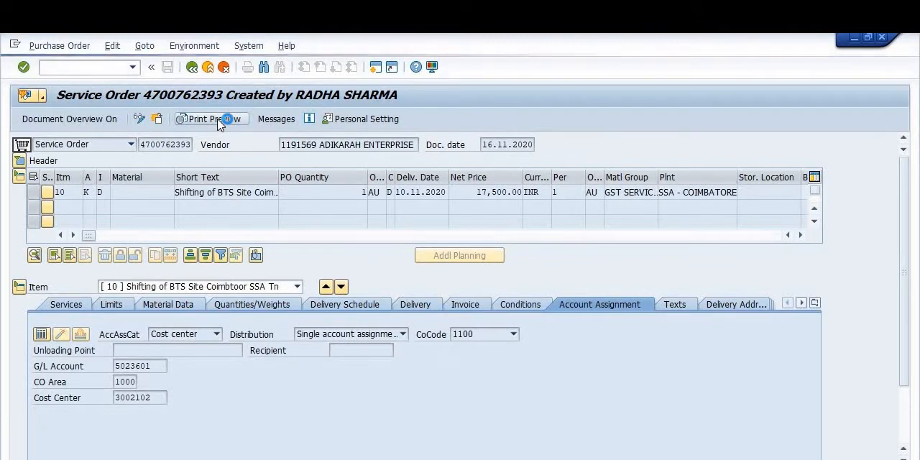
{"action": "scroll", "coordinate": [488, 226], "scroll_direction": "down", "scroll_amount": 1}
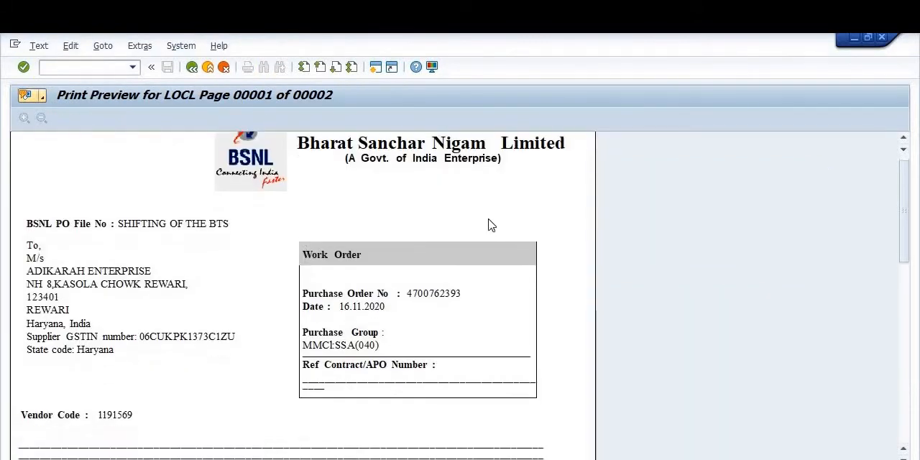
{"action": "scroll", "coordinate": [488, 226], "scroll_direction": "down", "scroll_amount": 5}
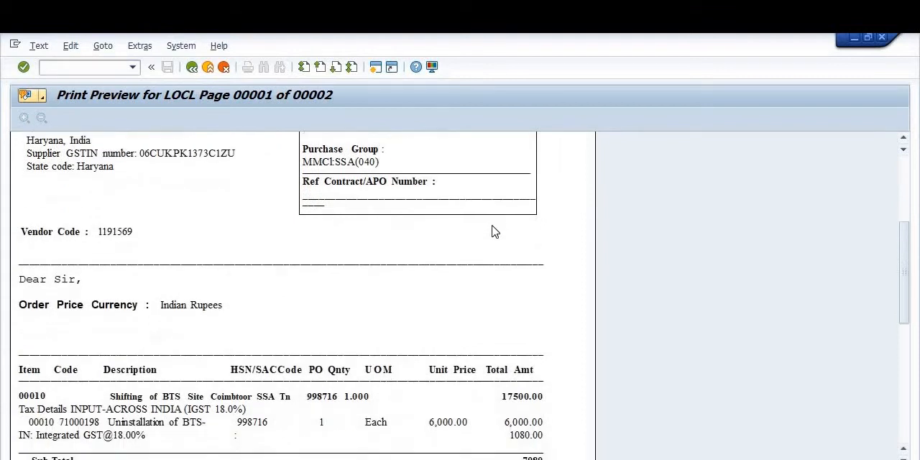
{"action": "scroll", "coordinate": [495, 228], "scroll_direction": "down", "scroll_amount": 3}
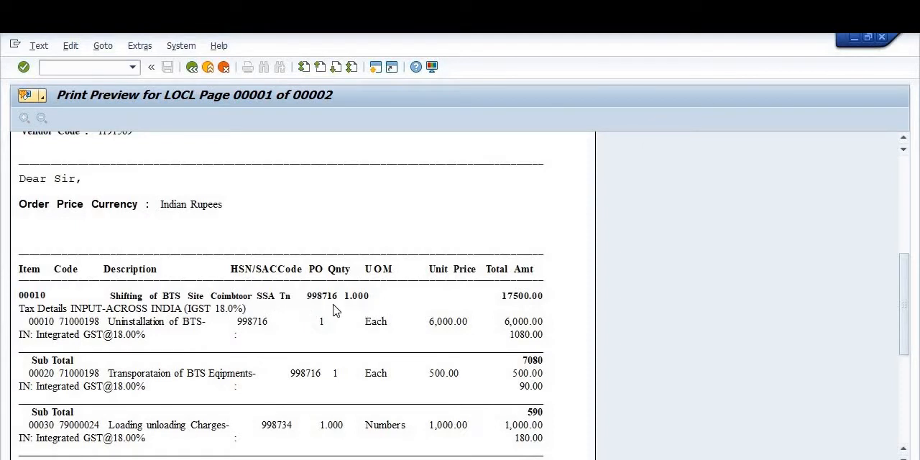
{"action": "scroll", "coordinate": [490, 313], "scroll_direction": "down", "scroll_amount": 1}
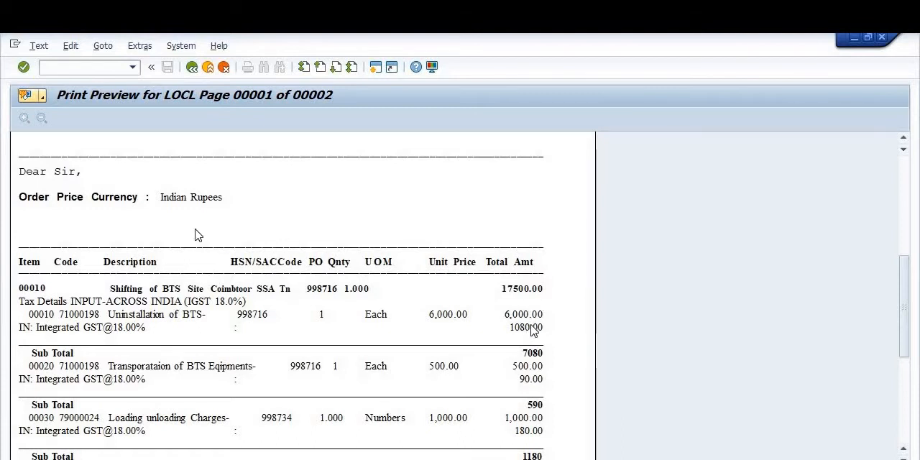
{"action": "scroll", "coordinate": [288, 295], "scroll_direction": "down", "scroll_amount": 1}
{"action": "scroll", "coordinate": [287, 295], "scroll_direction": "down", "scroll_amount": 1}
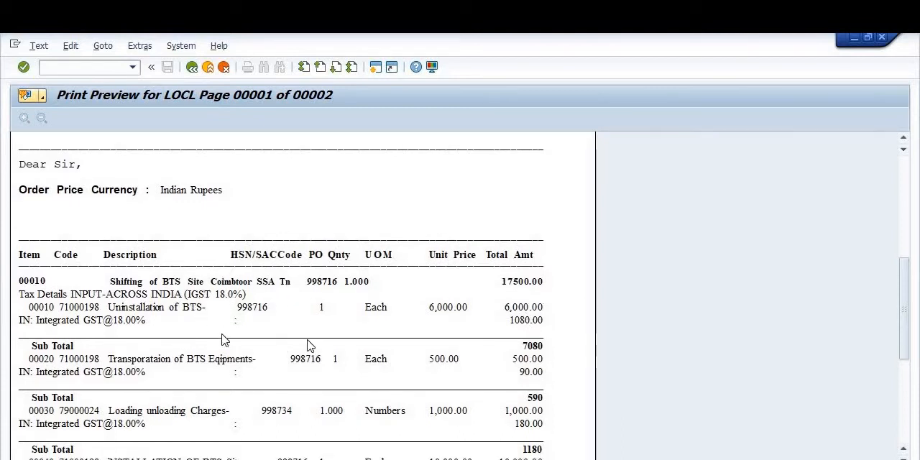
{"action": "scroll", "coordinate": [550, 336], "scroll_direction": "down", "scroll_amount": 1}
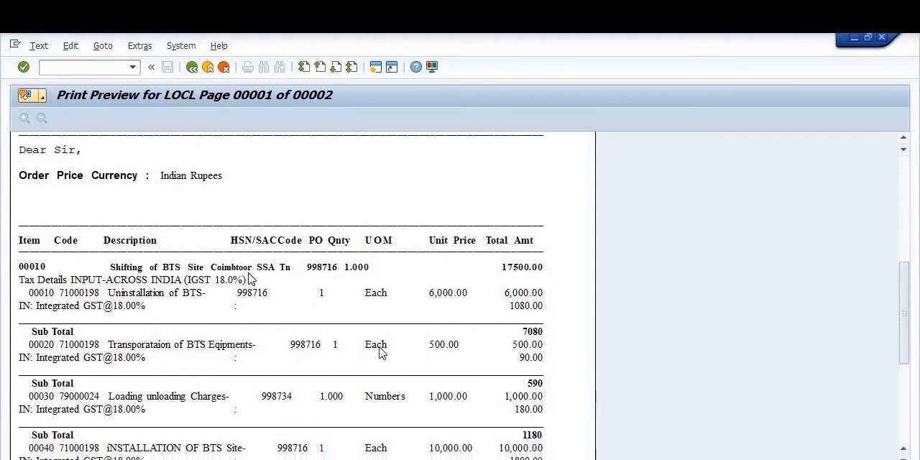
{"action": "scroll", "coordinate": [209, 358], "scroll_direction": "down", "scroll_amount": 1}
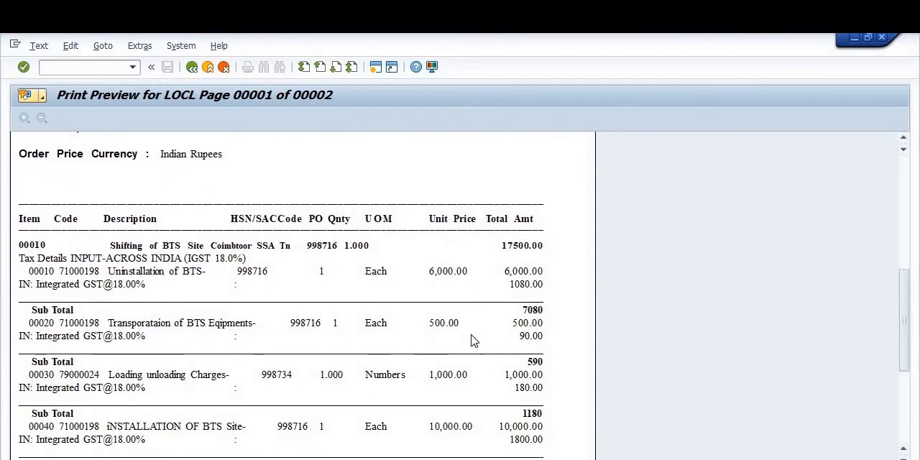
{"action": "scroll", "coordinate": [528, 345], "scroll_direction": "down", "scroll_amount": 1}
{"action": "scroll", "coordinate": [528, 338], "scroll_direction": "down", "scroll_amount": 2}
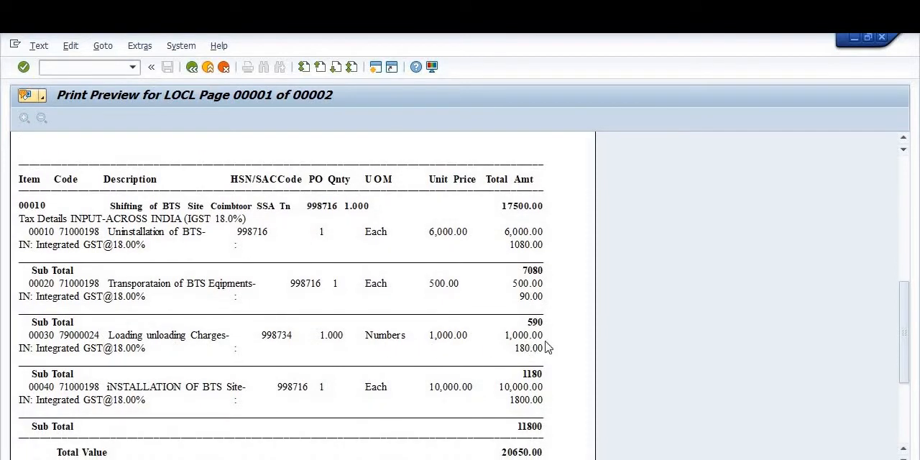
{"action": "scroll", "coordinate": [551, 349], "scroll_direction": "down", "scroll_amount": 1}
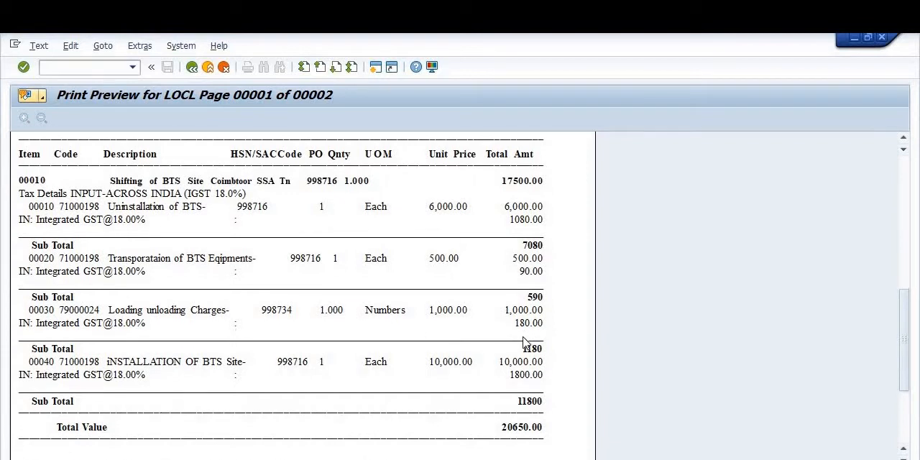
{"action": "scroll", "coordinate": [509, 345], "scroll_direction": "down", "scroll_amount": 1}
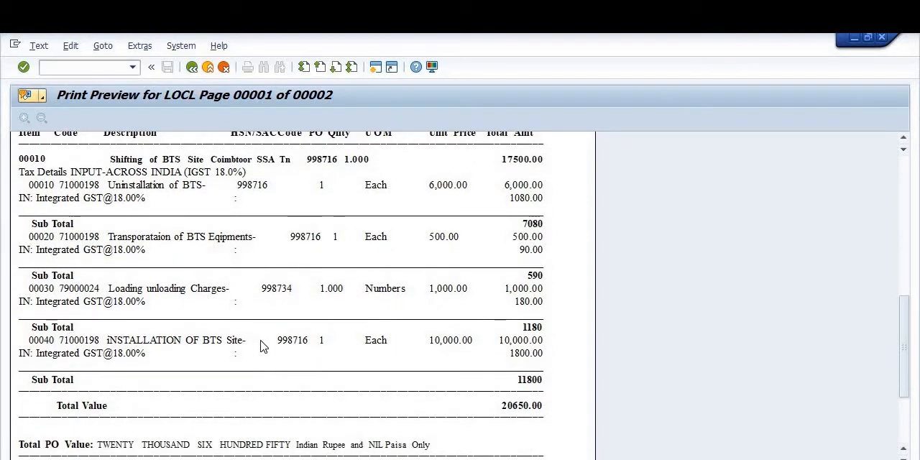
{"action": "scroll", "coordinate": [515, 355], "scroll_direction": "down", "scroll_amount": 1}
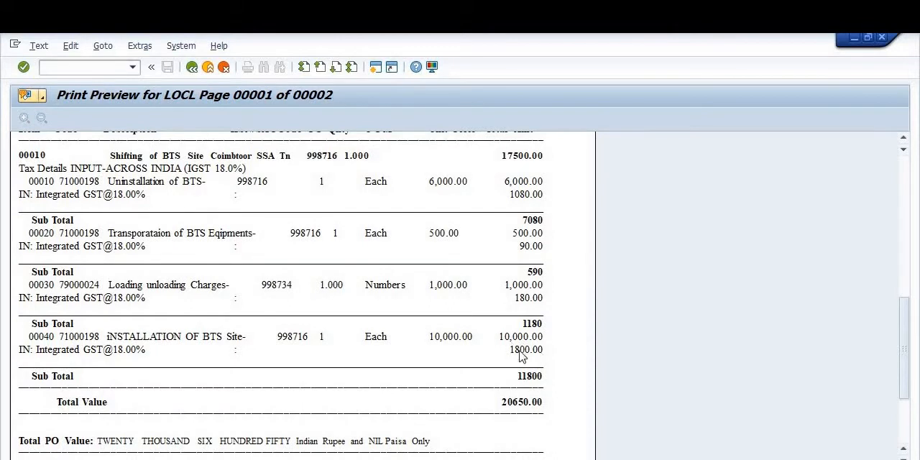
{"action": "scroll", "coordinate": [568, 363], "scroll_direction": "down", "scroll_amount": 1}
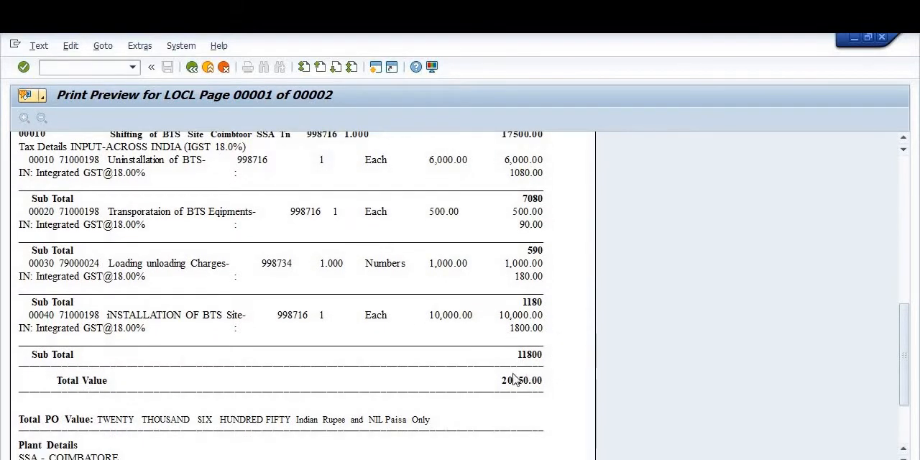
{"action": "scroll", "coordinate": [558, 384], "scroll_direction": "down", "scroll_amount": 3}
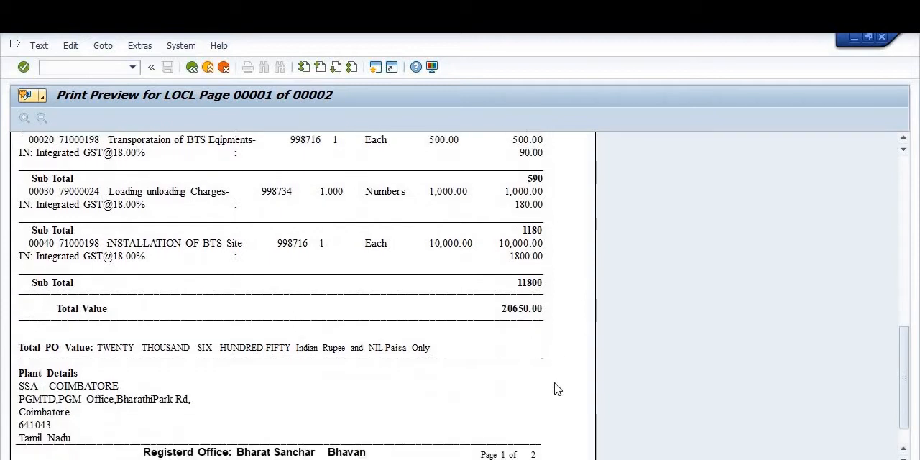
{"action": "scroll", "coordinate": [350, 374], "scroll_direction": "down", "scroll_amount": 1}
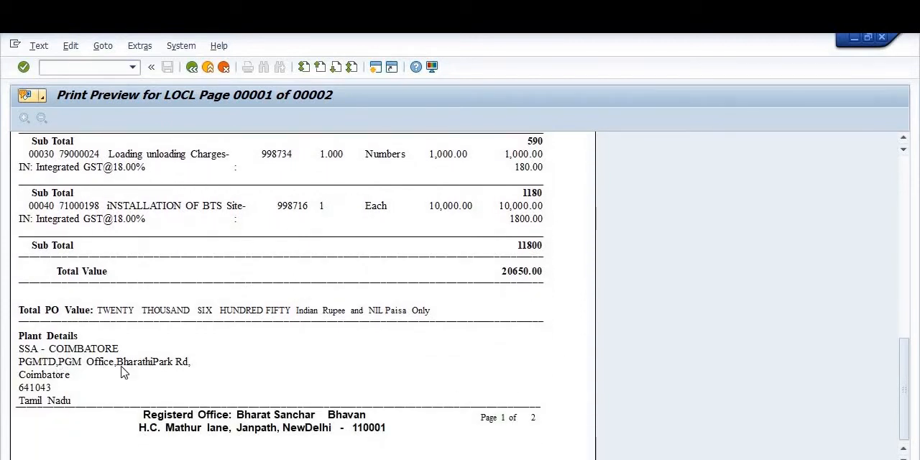
{"action": "scroll", "coordinate": [160, 382], "scroll_direction": "up", "scroll_amount": 1}
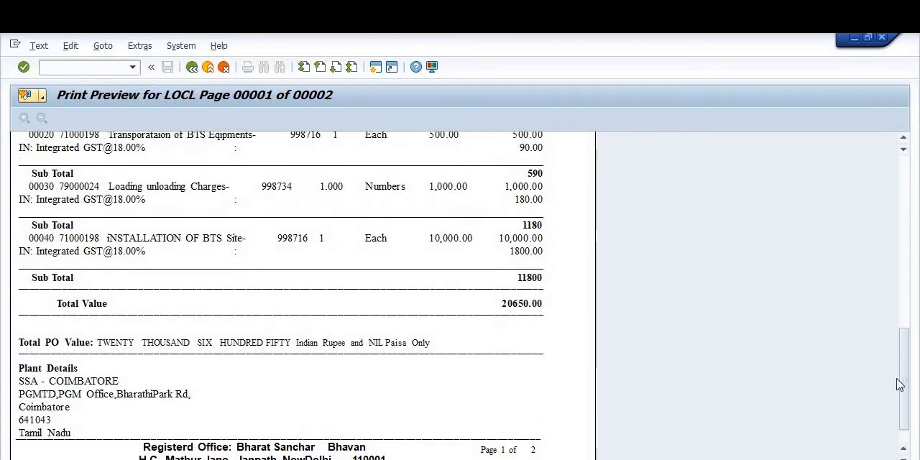
Step: Review page 1 of the print preview again from the vendor and work order details to the service lines, and return to the service order
{"action": "left_click_drag", "start_coordinate": [905, 382], "coordinate": [912, 162]}
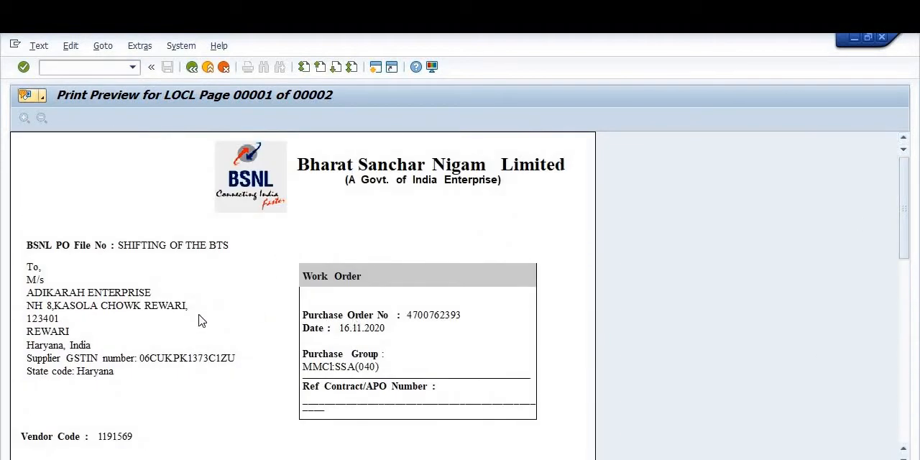
{"action": "scroll", "coordinate": [158, 360], "scroll_direction": "down", "scroll_amount": 1}
{"action": "scroll", "coordinate": [108, 291], "scroll_direction": "down", "scroll_amount": 1}
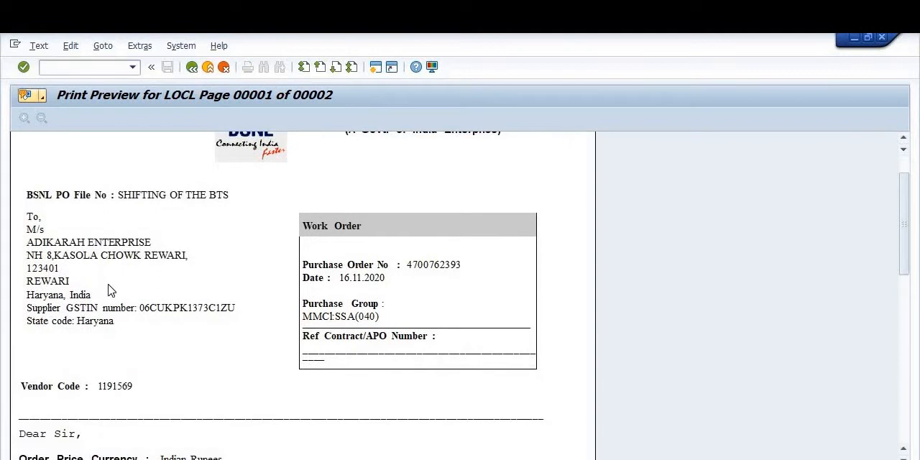
{"action": "scroll", "coordinate": [108, 290], "scroll_direction": "down", "scroll_amount": 5}
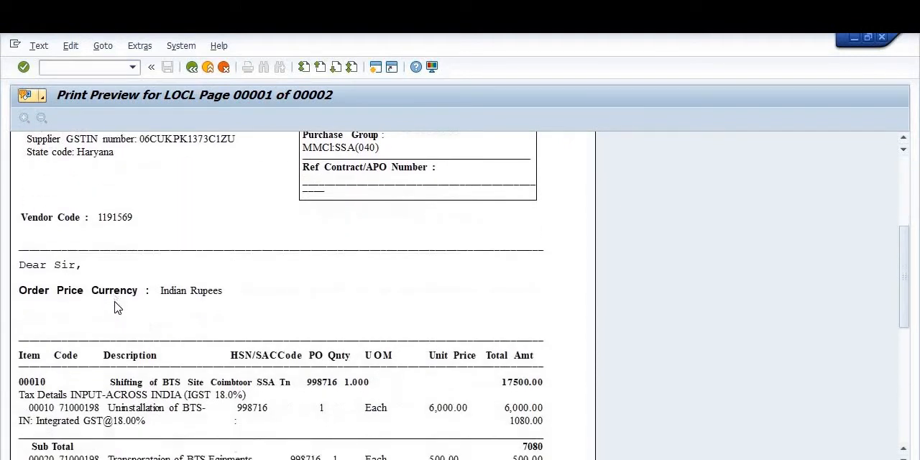
{"action": "scroll", "coordinate": [115, 307], "scroll_direction": "down", "scroll_amount": 6}
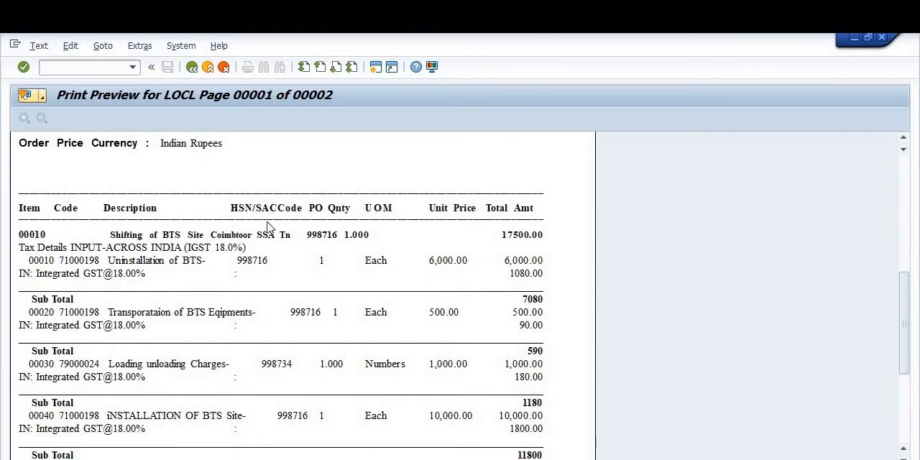
{"action": "left_click", "coordinate": [192, 68]}
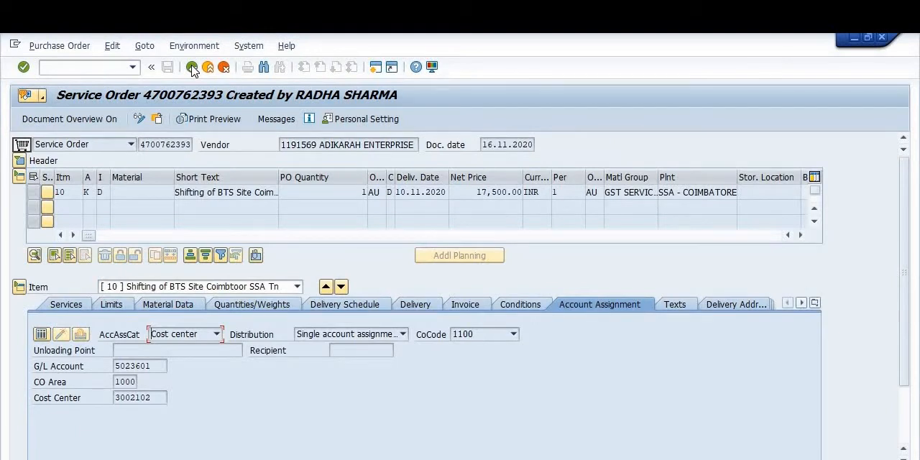
Step: Open the purchase order release transaction for the service order with /NME29N
{"action": "left_click", "coordinate": [69, 68]}
{"action": "type", "text": "/NME29N"}
{"action": "key", "text": "Return"}
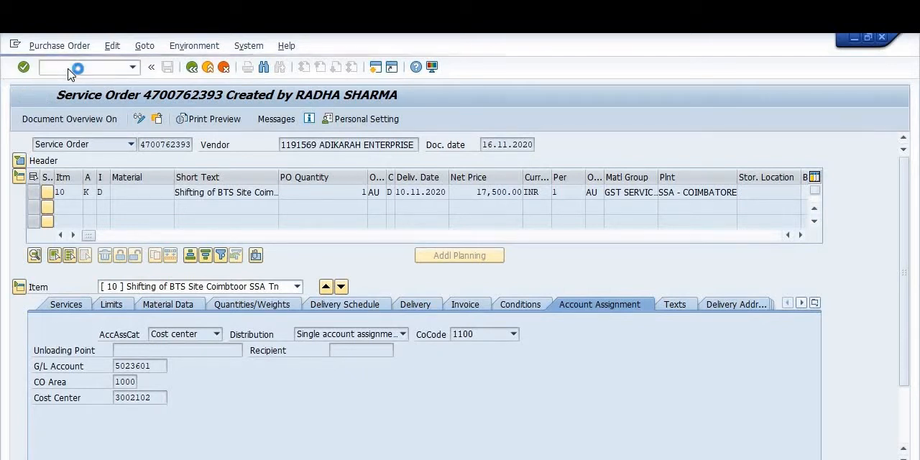
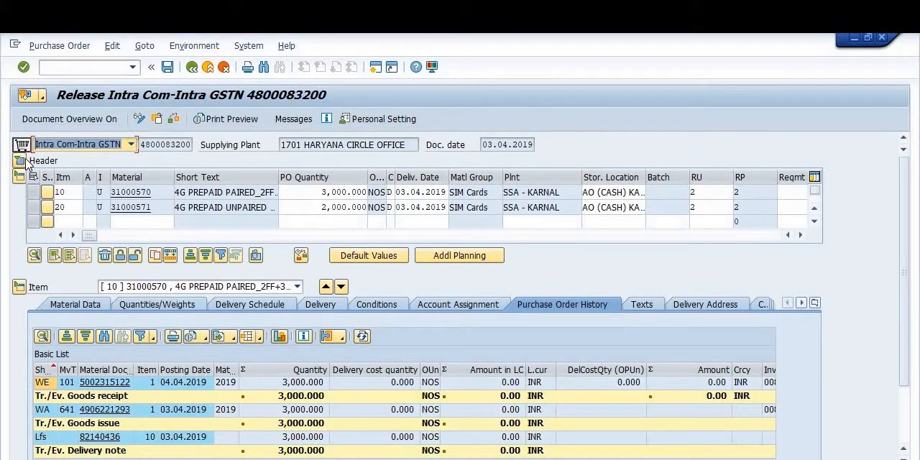
Step: Load the new service order for release, using its purchase order number copied from cell D2 of ASMD_TABLE_DUMP.xls
{"action": "left_click", "coordinate": [21, 161]}
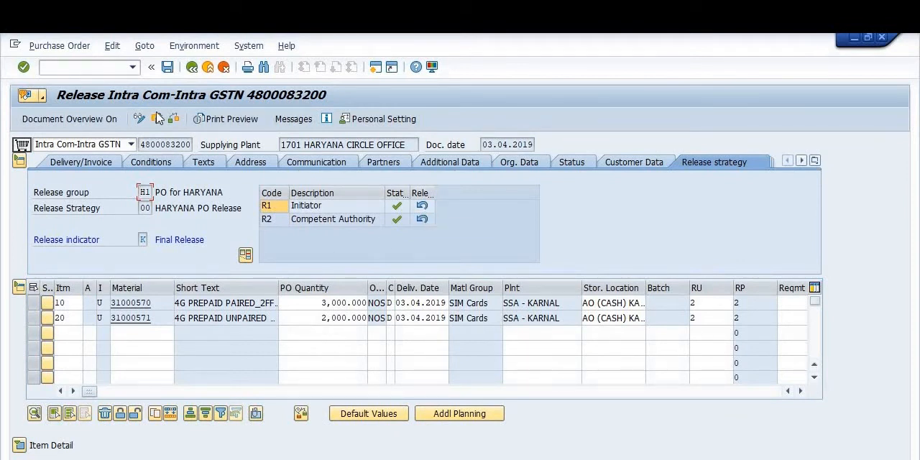
{"action": "left_click", "coordinate": [157, 119]}
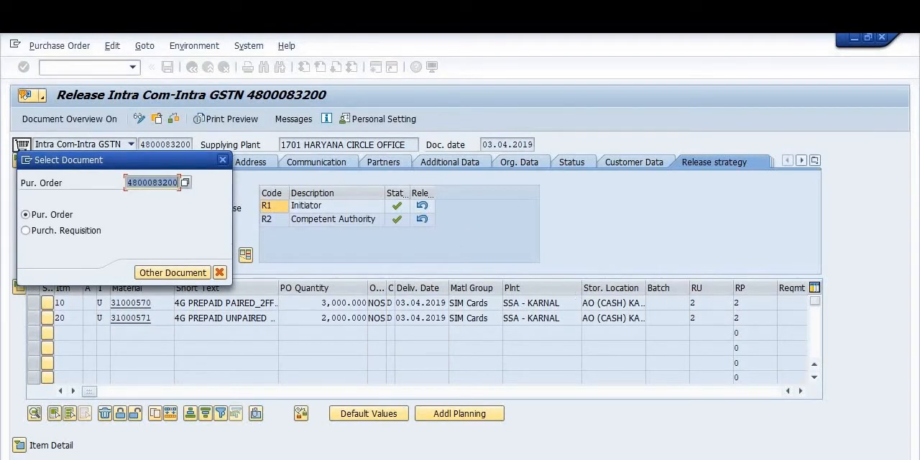
{"action": "key", "text": "alt+Tab"}
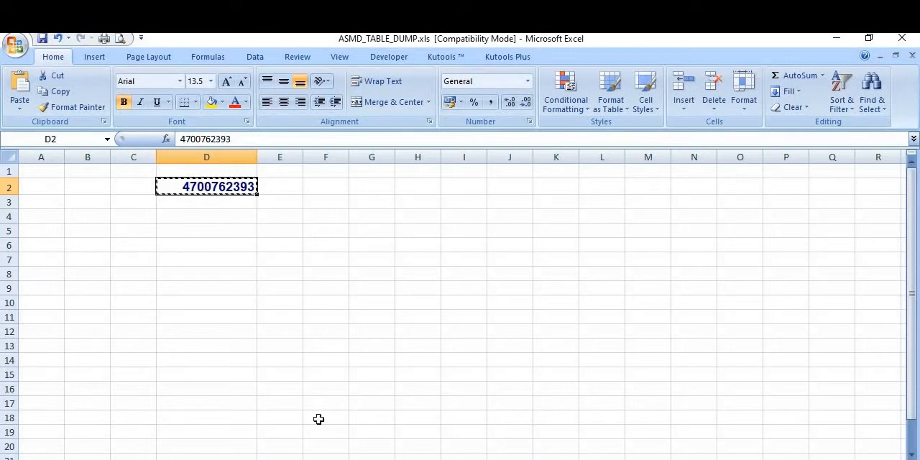
{"action": "key", "text": "ctrl+c"}
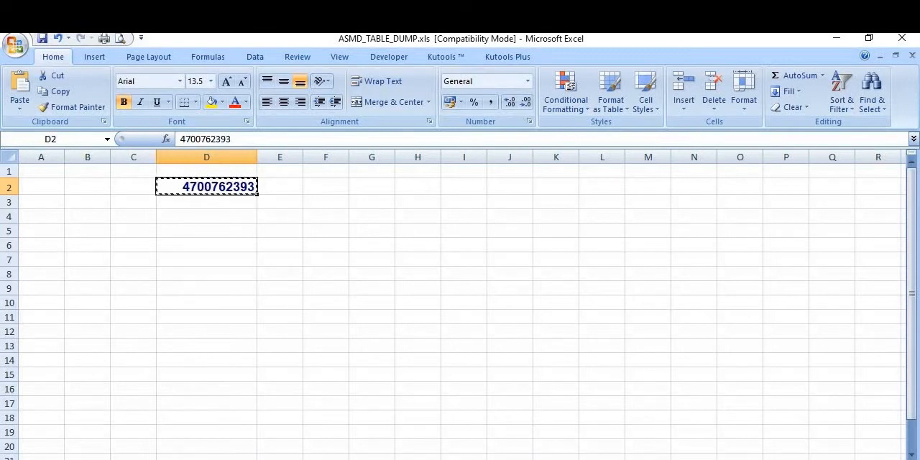
{"action": "left_click", "coordinate": [565, 424]}
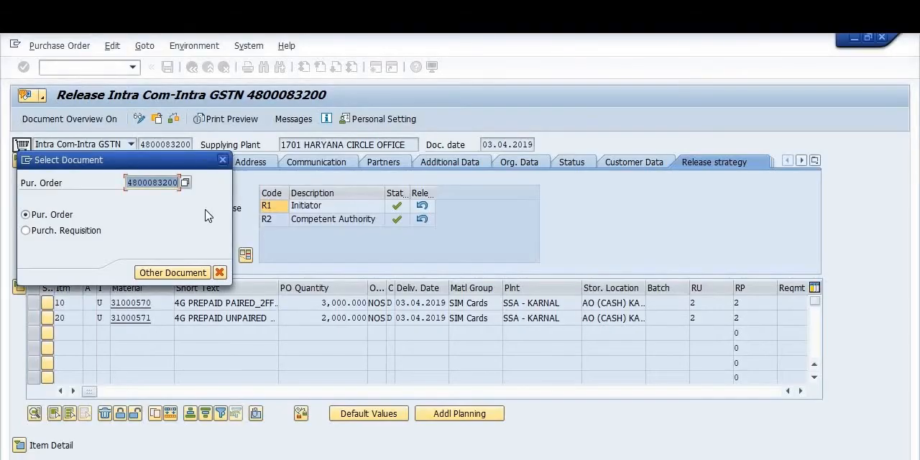
{"action": "key", "text": "ctrl+v"}
{"action": "left_click", "coordinate": [193, 273]}
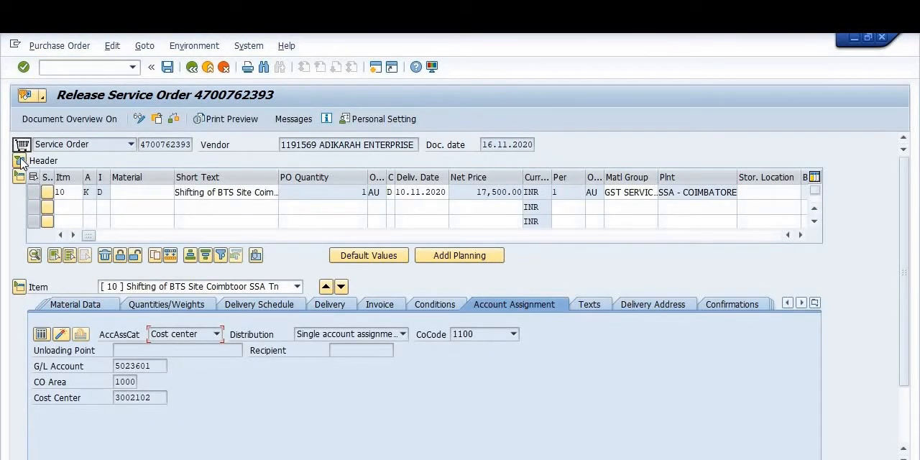
Step: Release the service order for codes R1 Initiator and R2 Competent Authority in the header's release strategy, and save it
{"action": "left_click", "coordinate": [20, 161]}
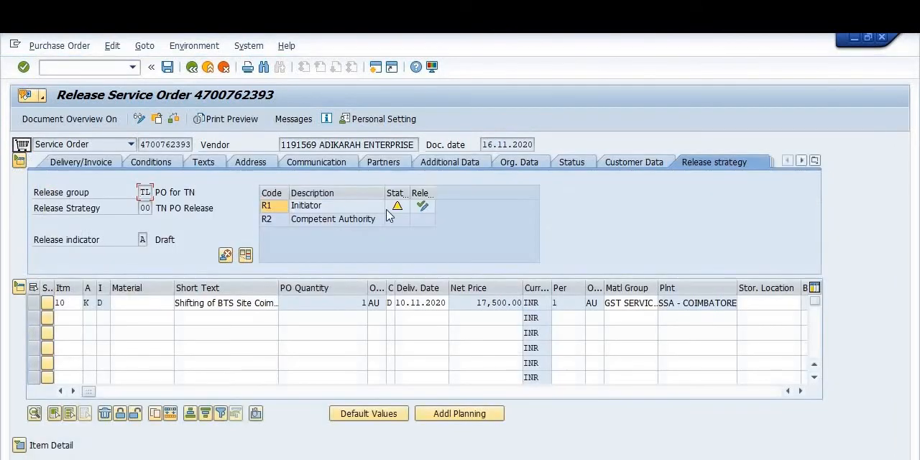
{"action": "left_click", "coordinate": [423, 206]}
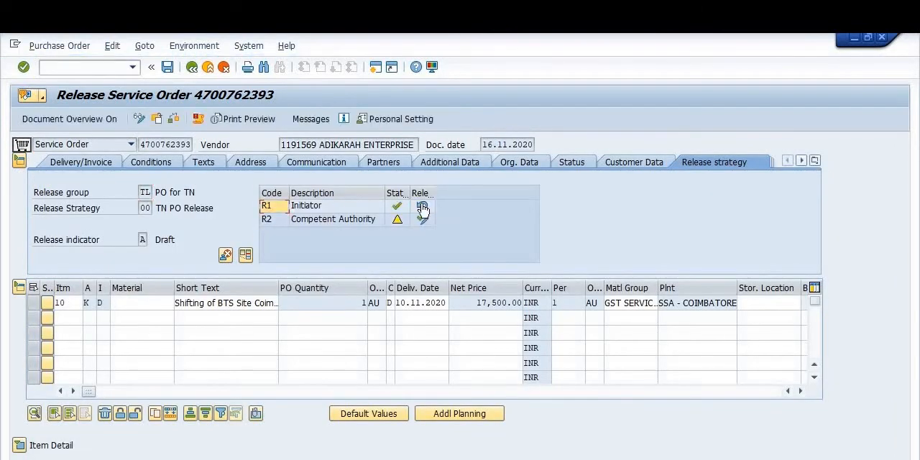
{"action": "left_click", "coordinate": [423, 219]}
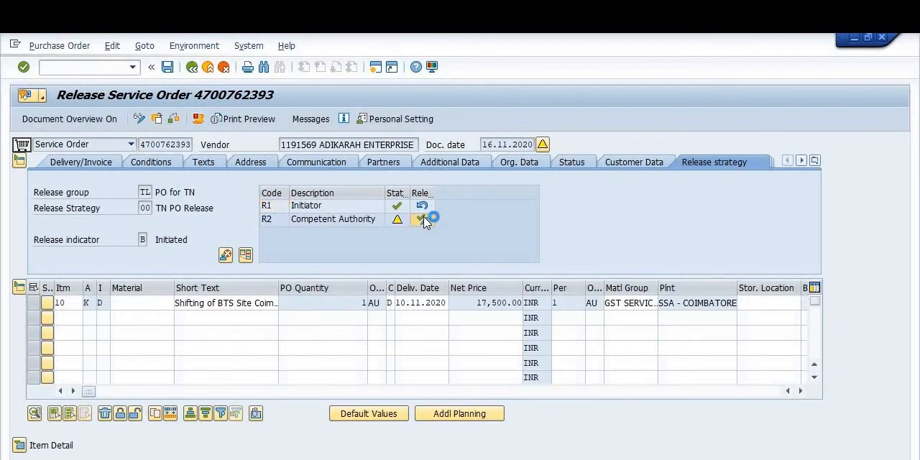
{"action": "left_click", "coordinate": [169, 69]}
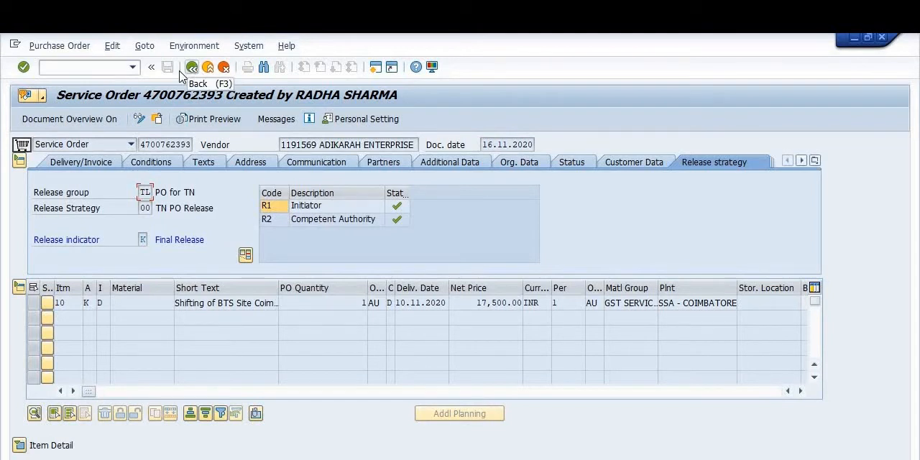
Step: Open the Message Output transaction for purchasing documents and list the messages of the released service order
{"action": "left_click", "coordinate": [84, 65]}
{"action": "type", "text": "/N"}
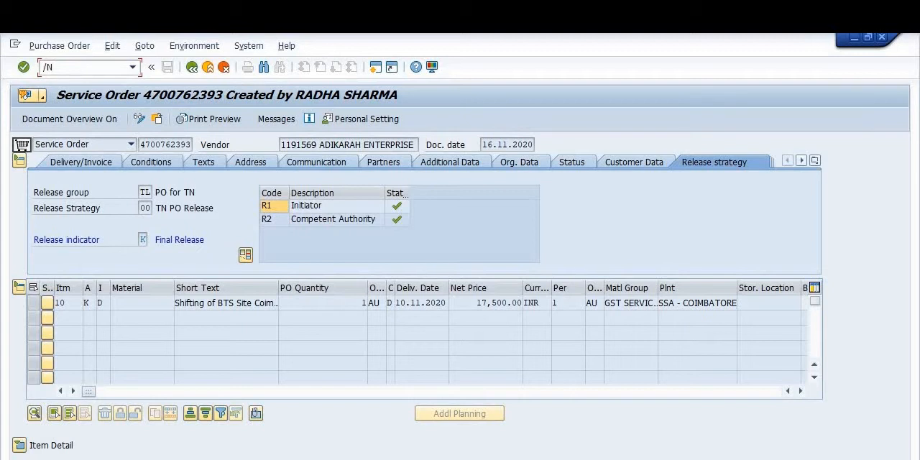
{"action": "type", "text": "ME29N"}
{"action": "key", "text": "Return"}
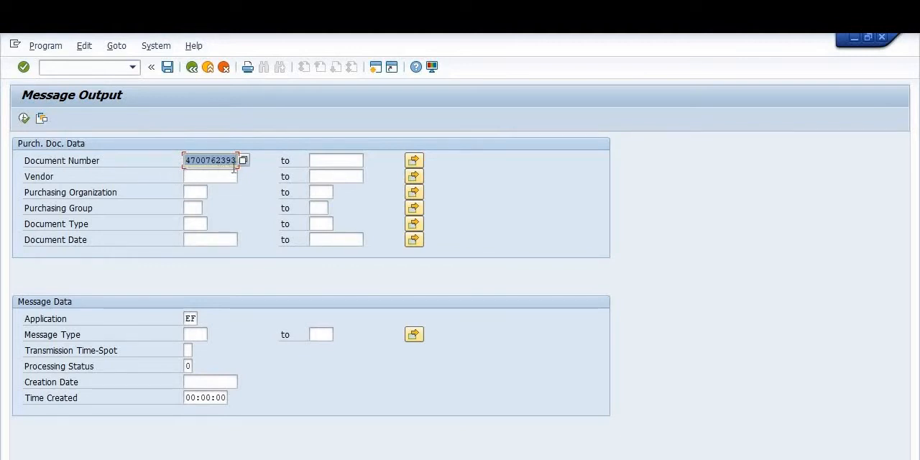
{"action": "left_click", "coordinate": [24, 119]}
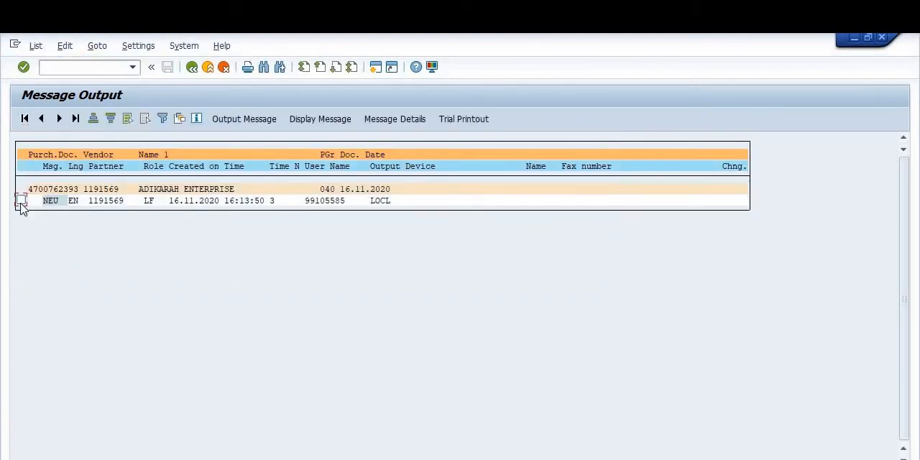
Step: Create a trial printout of the NEU message with the PDF995 printer and save it as a PDF in Downloads
{"action": "left_click", "coordinate": [21, 202]}
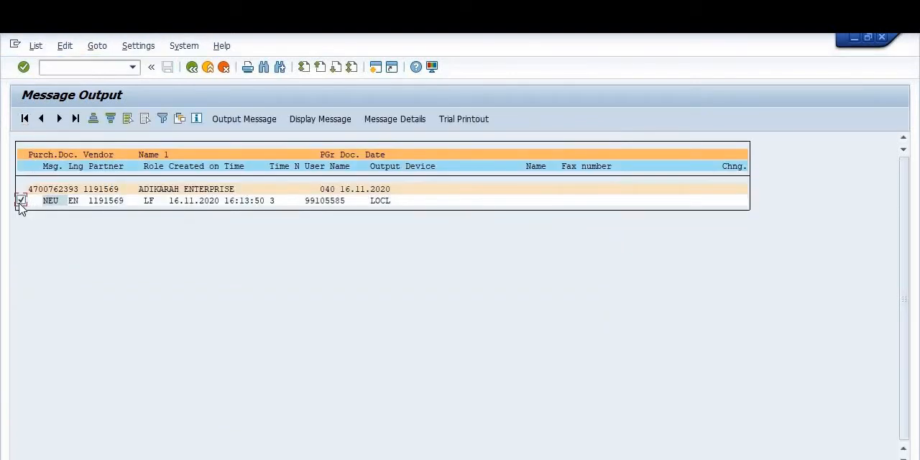
{"action": "left_click", "coordinate": [461, 124]}
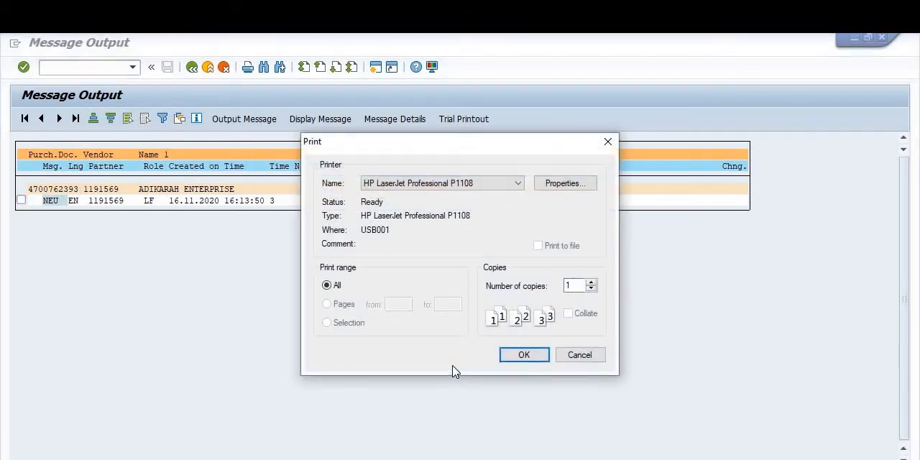
{"action": "left_click", "coordinate": [426, 185]}
{"action": "left_click", "coordinate": [398, 290]}
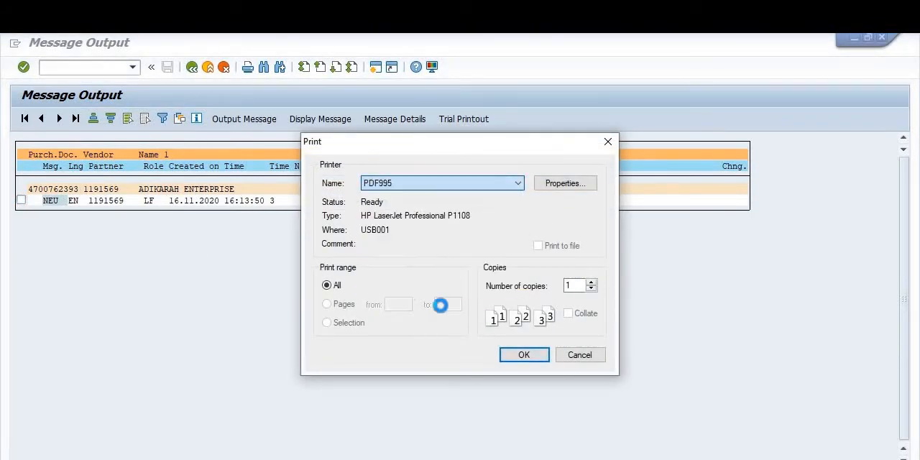
{"action": "left_click", "coordinate": [511, 354]}
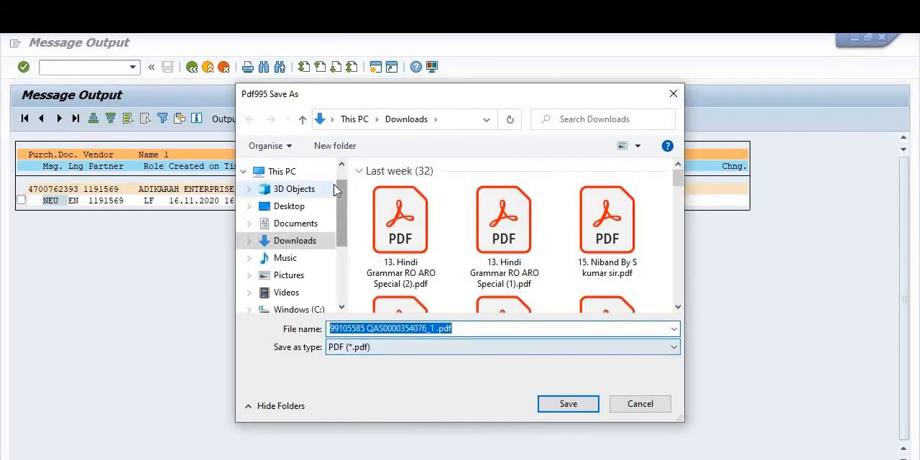
{"action": "left_click", "coordinate": [568, 405]}
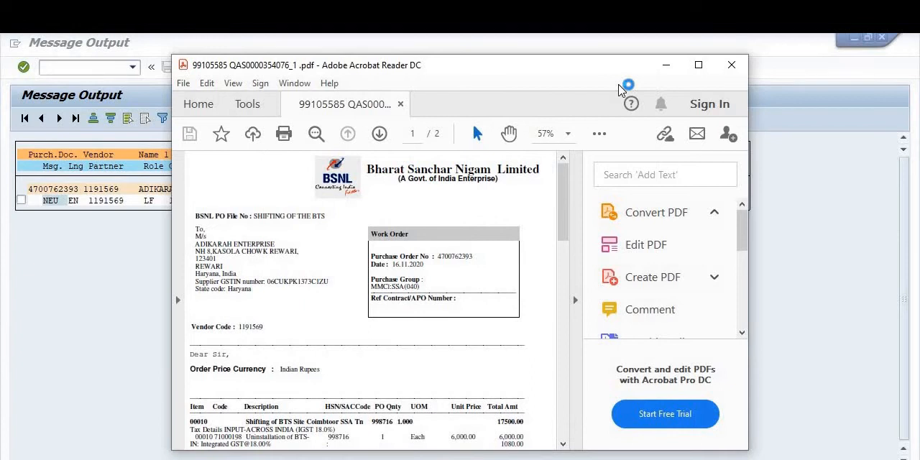
Step: Review both pages of the printed work order in the maximized PDF window, from vendor details to authorised signatory, and close it
{"action": "left_click", "coordinate": [699, 65]}
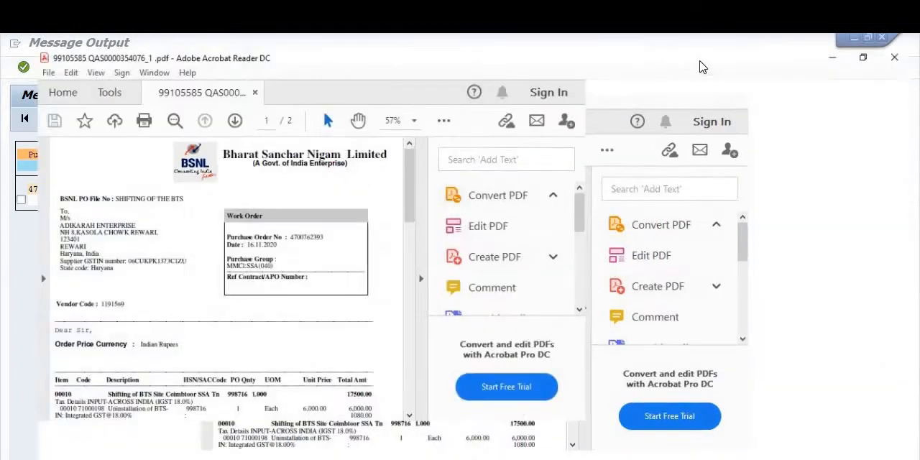
{"action": "scroll", "coordinate": [367, 276], "scroll_direction": "down", "scroll_amount": 5}
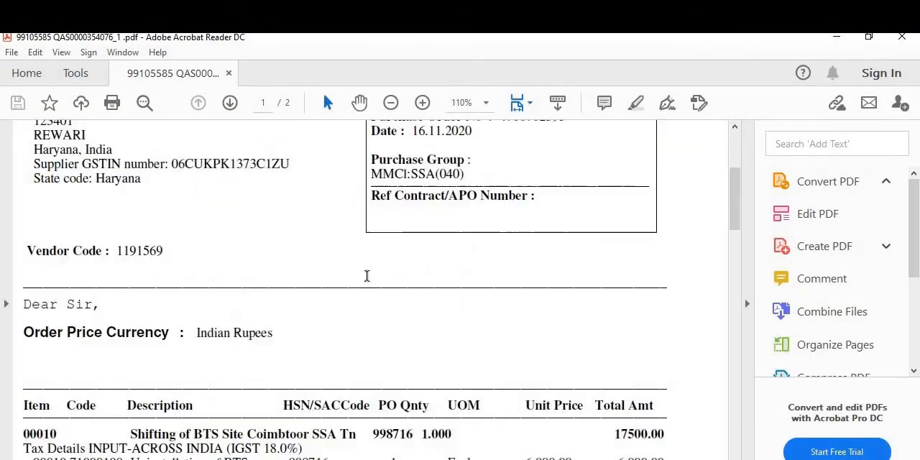
{"action": "scroll", "coordinate": [367, 276], "scroll_direction": "down", "scroll_amount": 20}
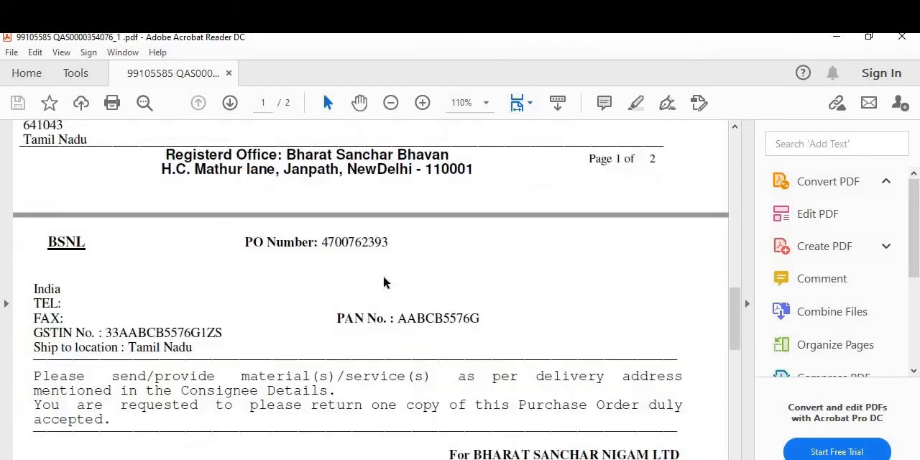
{"action": "scroll", "coordinate": [381, 282], "scroll_direction": "down", "scroll_amount": 12}
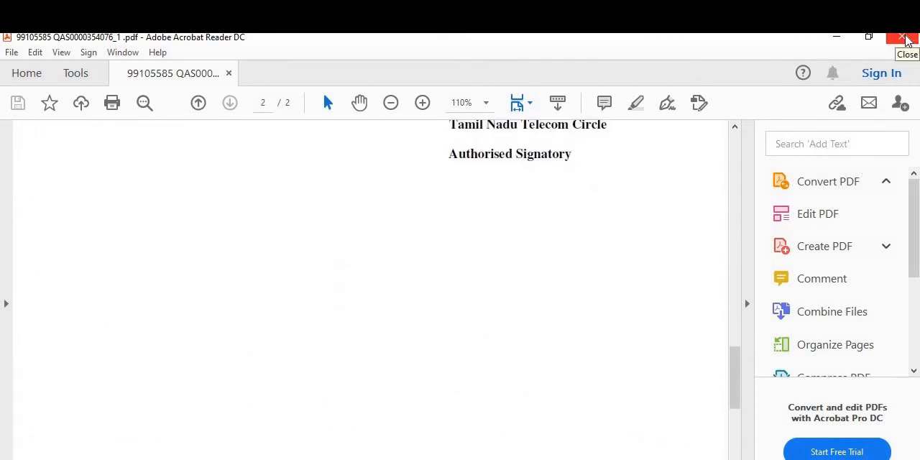
{"action": "left_click", "coordinate": [904, 38]}
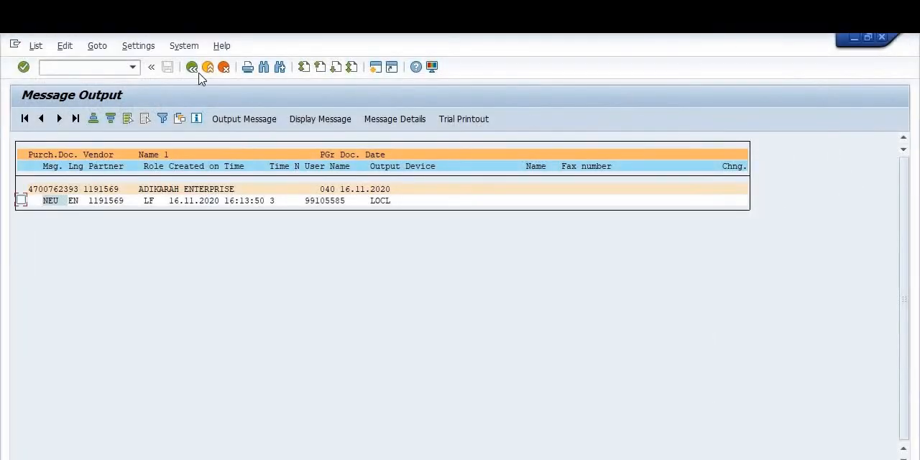
Step: Leave the message output for SAP Easy Access and open the service entry sheet transaction ML81N
{"action": "left_click", "coordinate": [192, 70]}
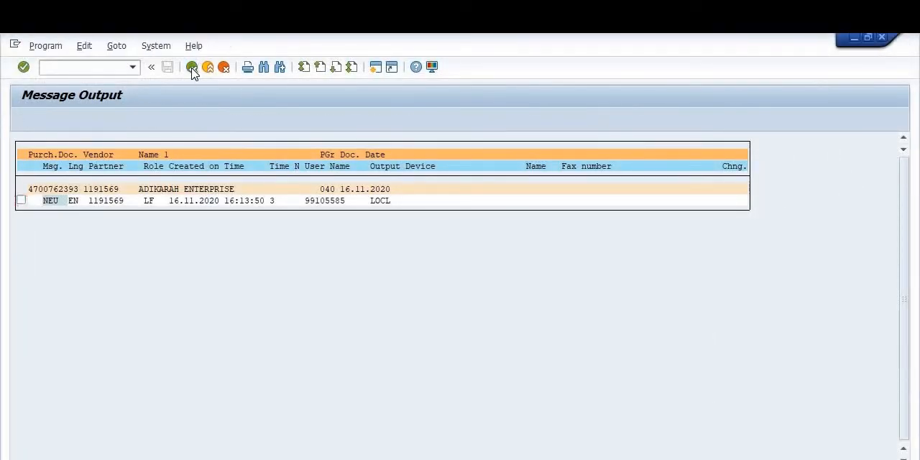
{"action": "left_click", "coordinate": [192, 70]}
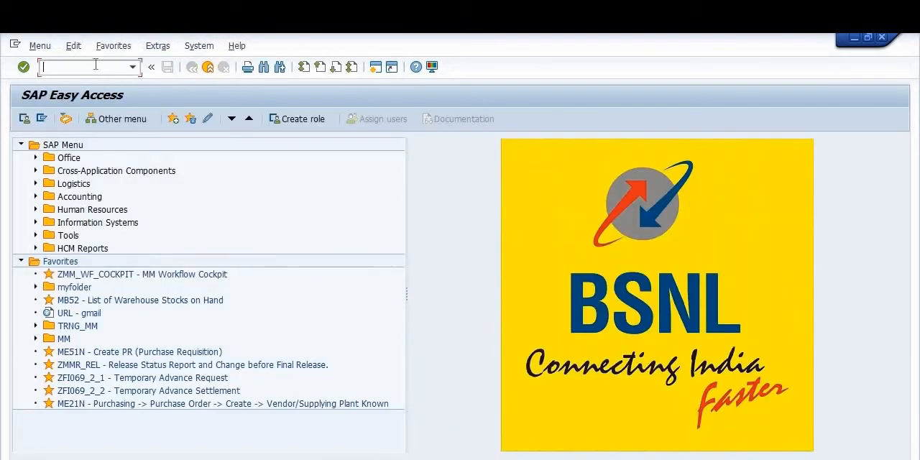
{"action": "type", "text": "ML81N"}
{"action": "key", "text": "Return"}
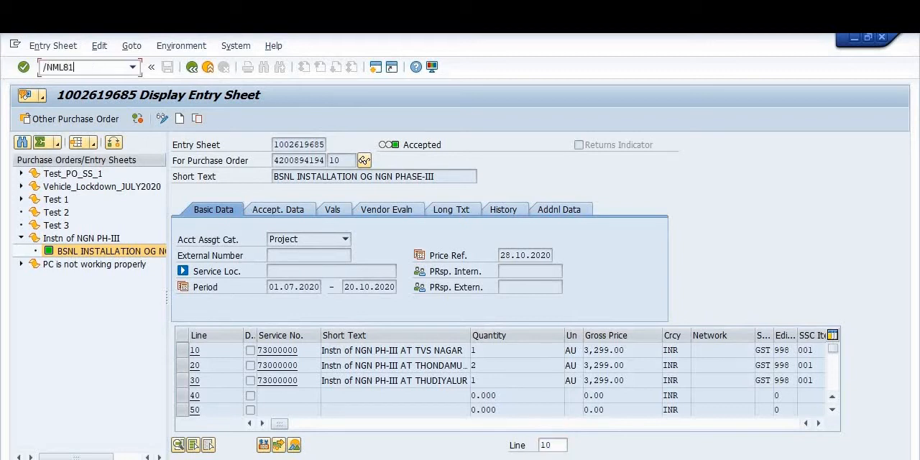
{"action": "key", "text": "Return"}
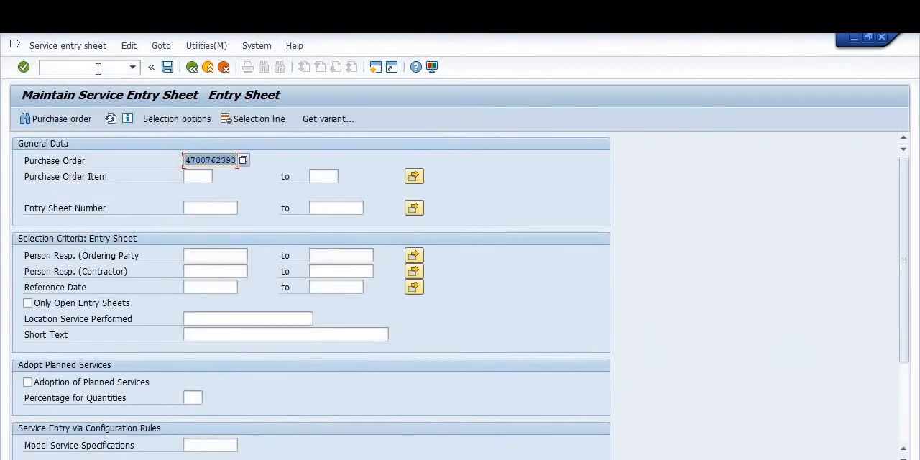
{"action": "left_click", "coordinate": [192, 69]}
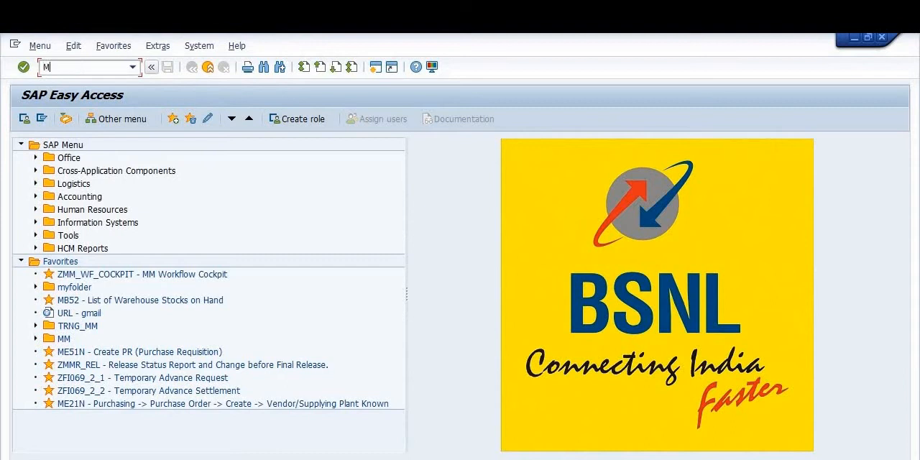
{"action": "key", "text": "Return"}
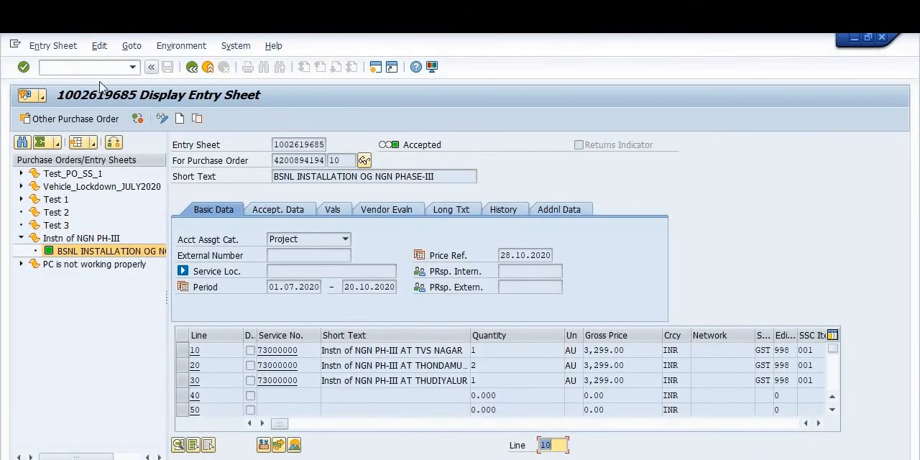
Step: Select the released service order as the other purchase order for service entry, pasting its copied number
{"action": "left_click", "coordinate": [85, 120]}
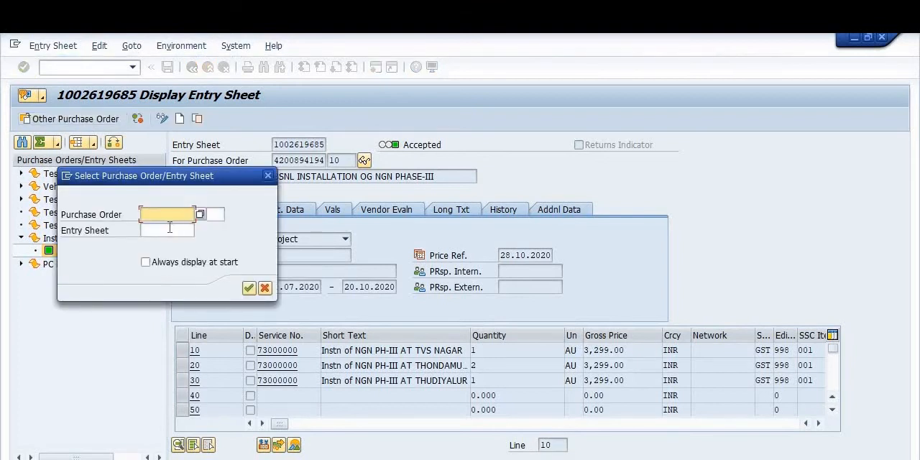
{"action": "key", "text": "ctrl+v"}
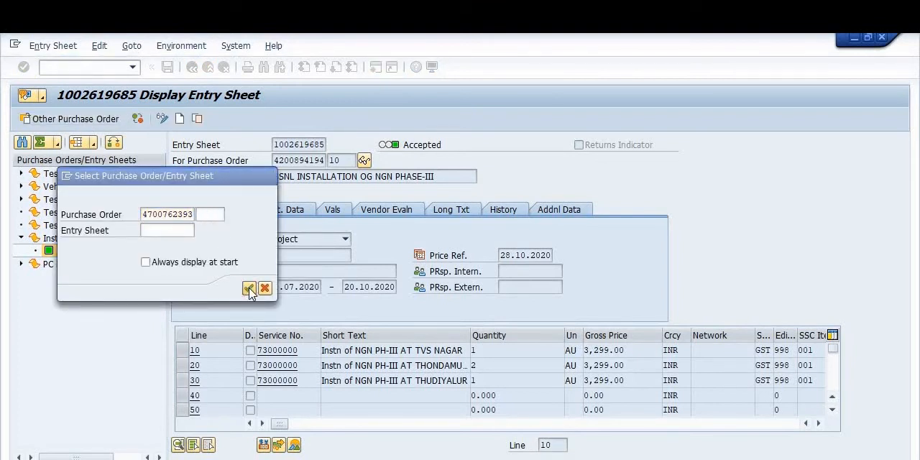
{"action": "left_click", "coordinate": [250, 290]}
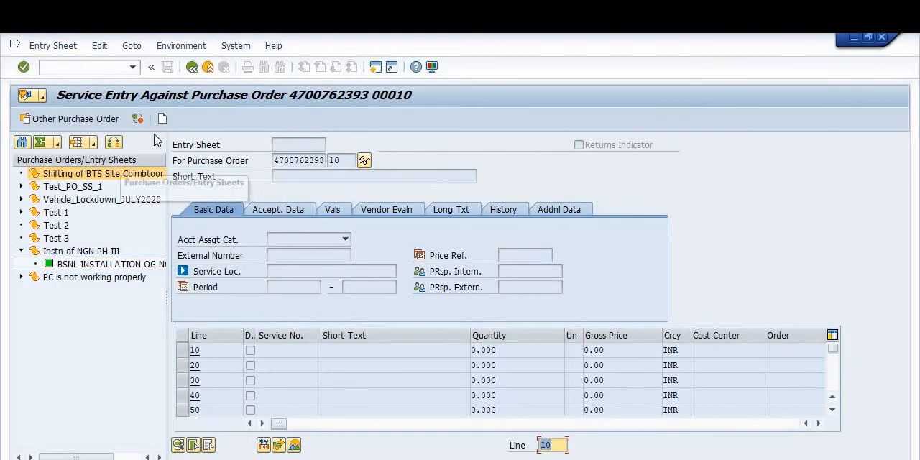
Step: Create an entry sheet with short text "Shifting of BTS at CMBTR SSA" and period 01.11.2020 to 10.11.2020
{"action": "left_click", "coordinate": [163, 120]}
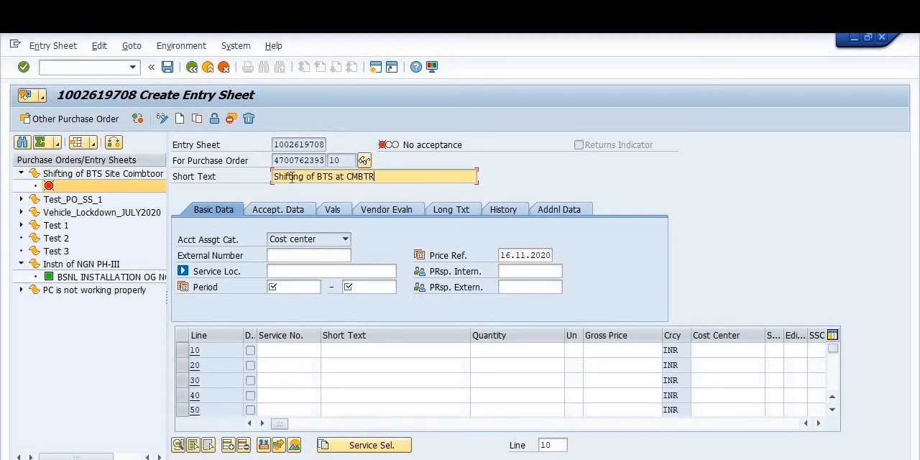
{"action": "type", "text": "SSA"}
{"action": "left_click", "coordinate": [307, 287]}
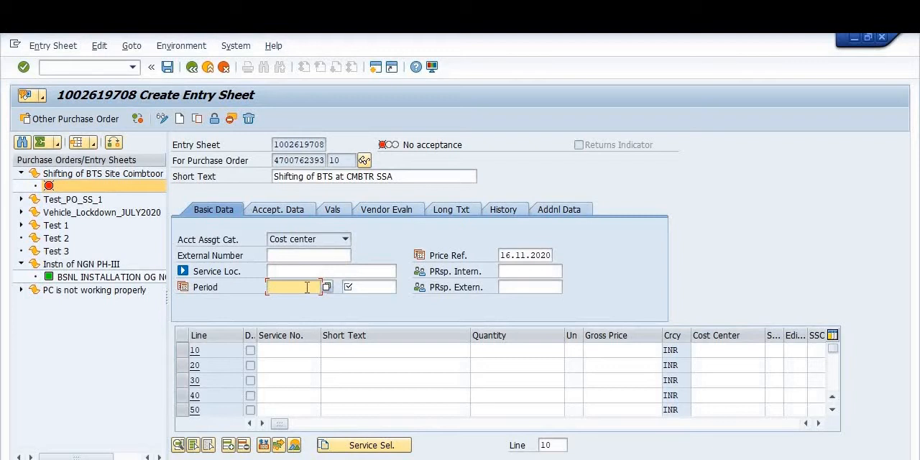
{"action": "type", "text": "01112020"}
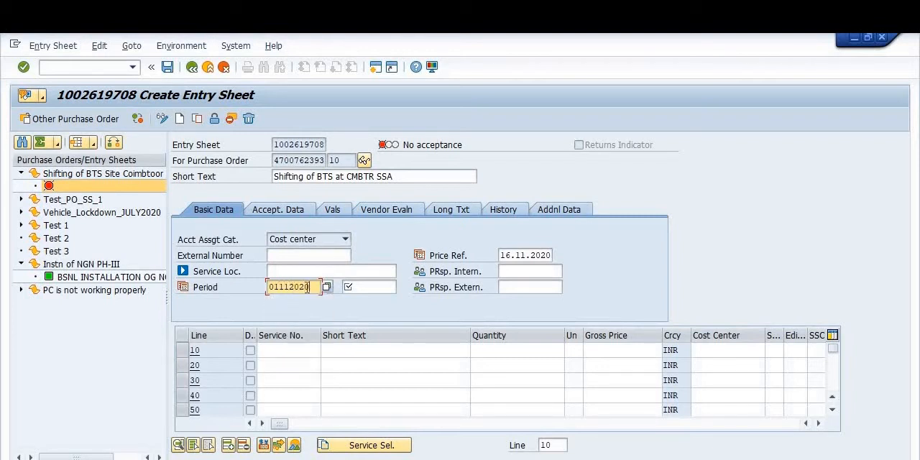
{"action": "key", "text": "Tab"}
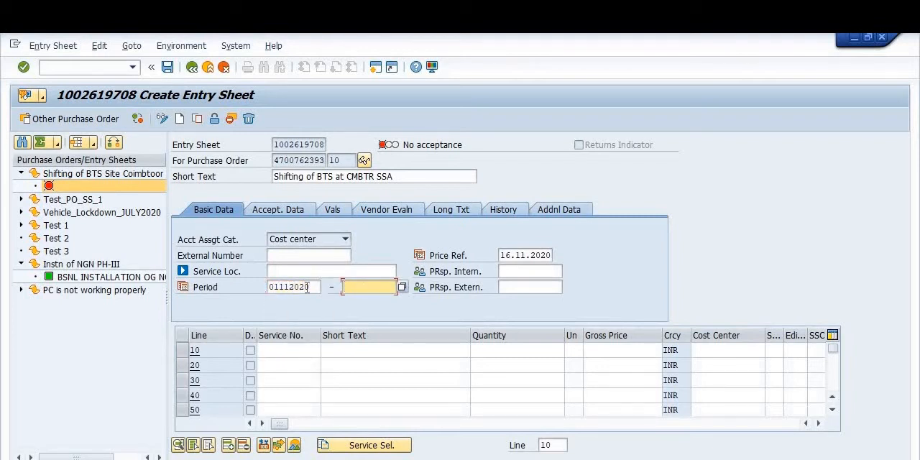
{"action": "type", "text": "10112020"}
Step: Enter 1000 as the storage location in the entry sheet's additional data
{"action": "left_click", "coordinate": [573, 209]}
{"action": "left_click", "coordinate": [566, 238]}
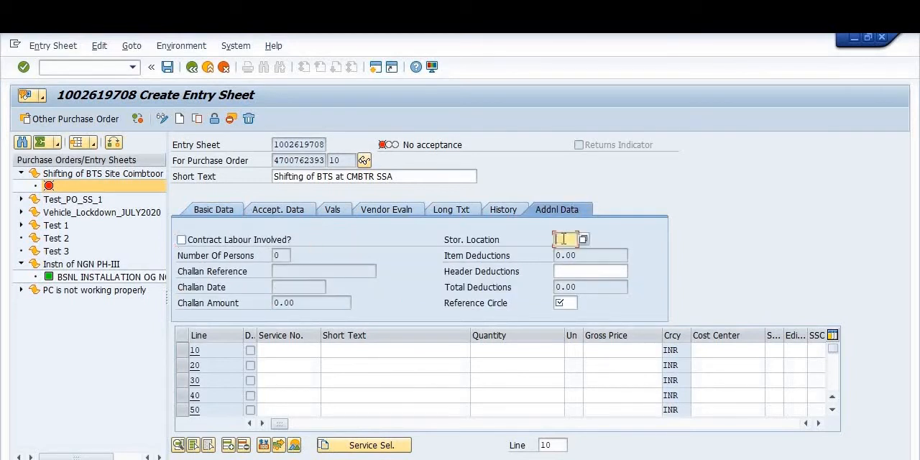
{"action": "type", "text": "1000"}
{"action": "left_click", "coordinate": [568, 302]}
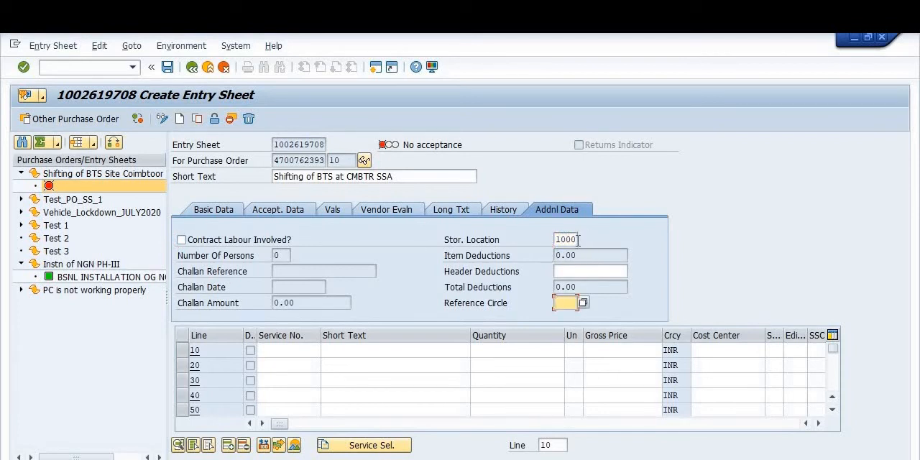
Step: Look up the storage locations of plant 3002, choose 1001 CM STORE, and set the reference circle to 1030
{"action": "left_click", "coordinate": [578, 240]}
{"action": "left_click", "coordinate": [585, 241]}
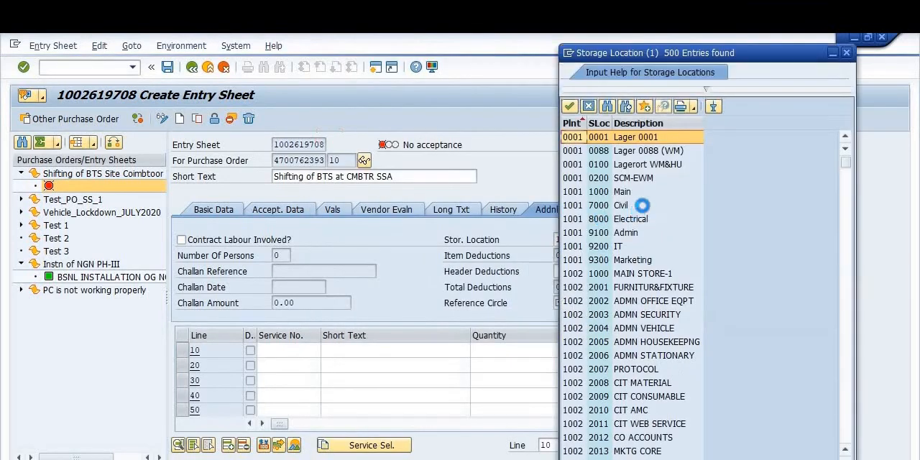
{"action": "scroll", "coordinate": [675, 180], "scroll_direction": "down", "scroll_amount": 1}
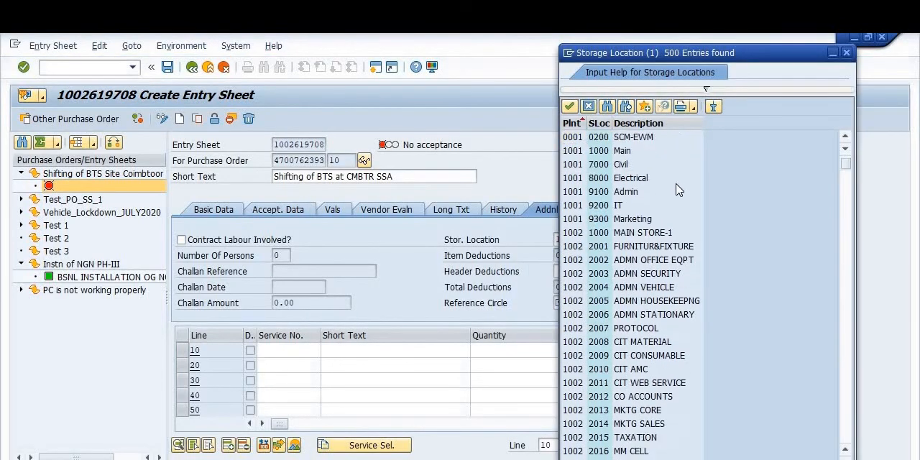
{"action": "scroll", "coordinate": [676, 189], "scroll_direction": "down", "scroll_amount": 2}
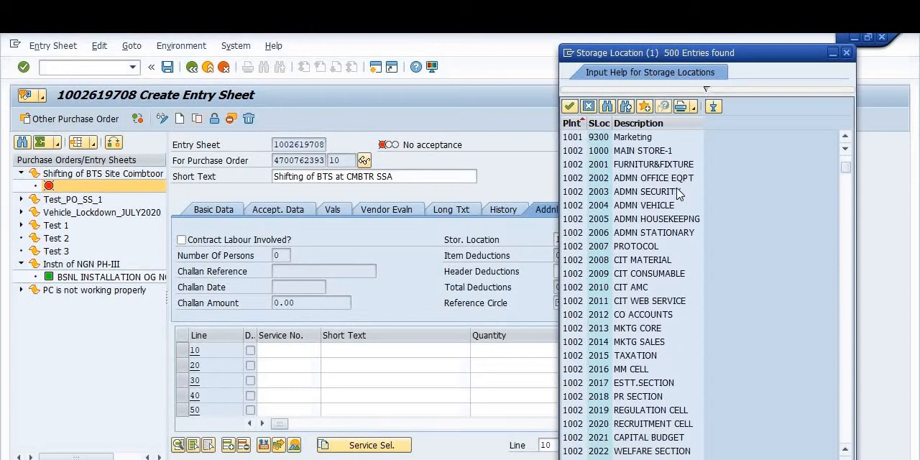
{"action": "scroll", "coordinate": [677, 193], "scroll_direction": "down", "scroll_amount": 6}
{"action": "scroll", "coordinate": [681, 197], "scroll_direction": "up", "scroll_amount": 3}
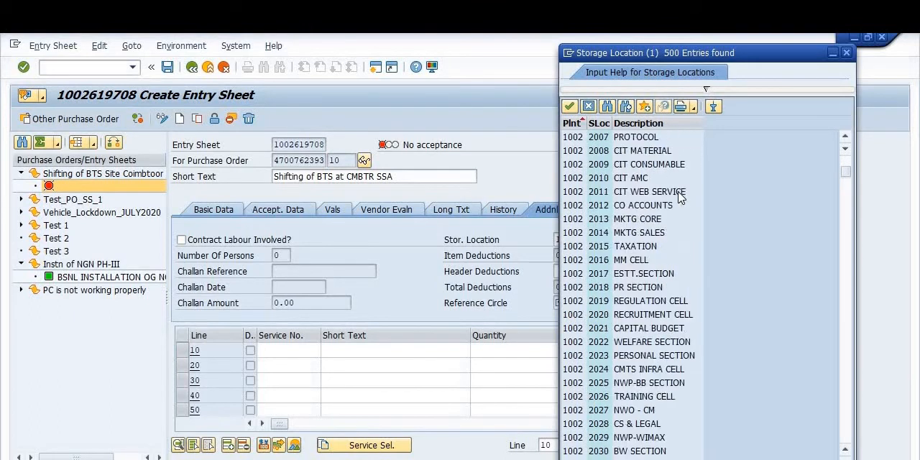
{"action": "scroll", "coordinate": [681, 197], "scroll_direction": "up", "scroll_amount": 10}
{"action": "left_click", "coordinate": [707, 89]}
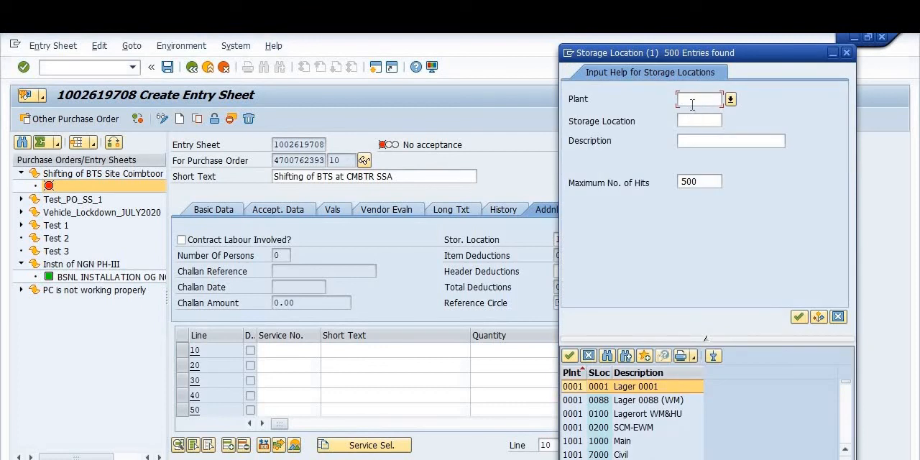
{"action": "type", "text": "3002"}
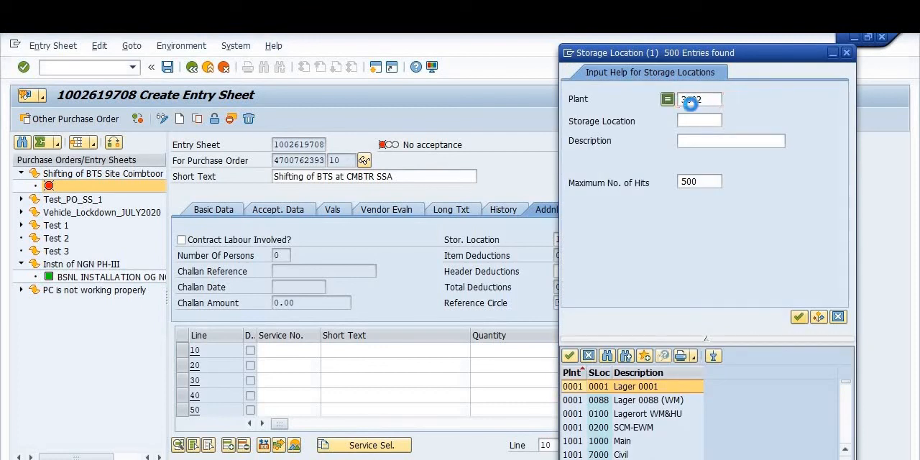
{"action": "left_click", "coordinate": [799, 317]}
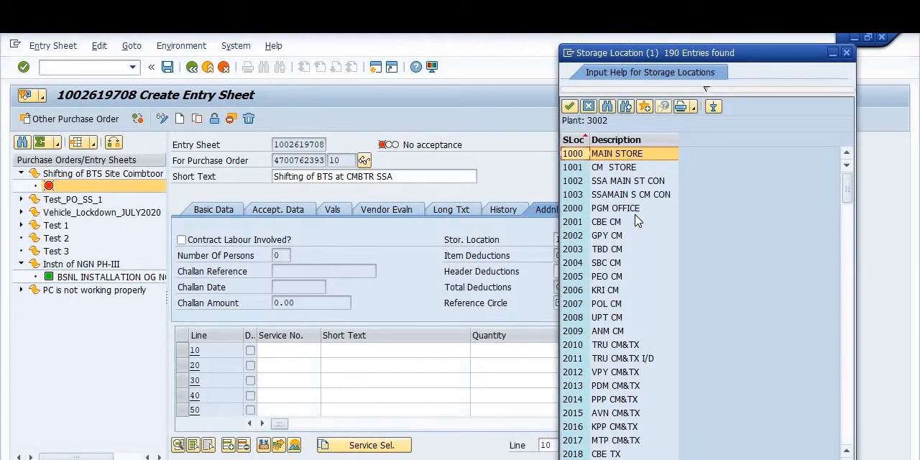
{"action": "left_click", "coordinate": [618, 167]}
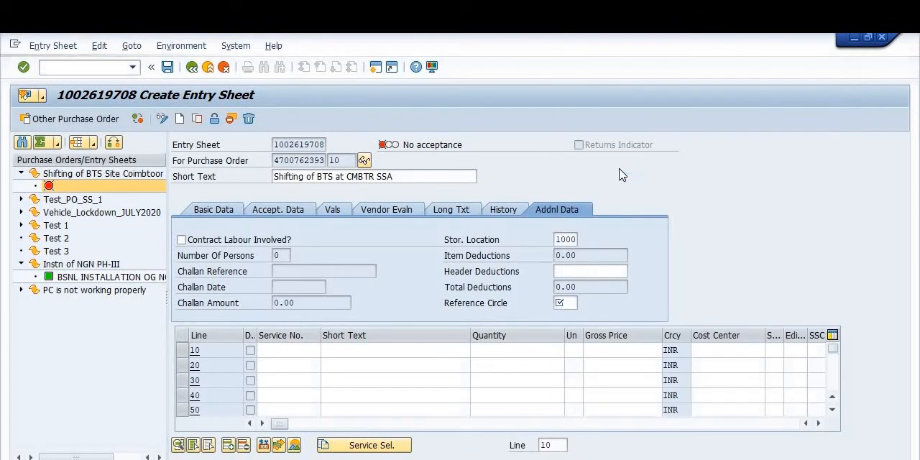
{"action": "left_click", "coordinate": [574, 302]}
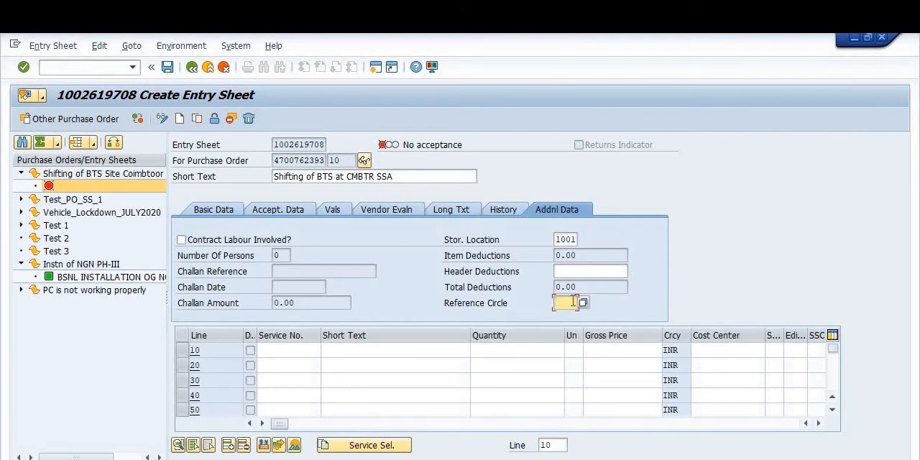
{"action": "type", "text": "1030"}
Step: Copy all four service lines, 10 to 40, from the purchase order into the entry sheet, adopting the full quantity
{"action": "left_click", "coordinate": [345, 450]}
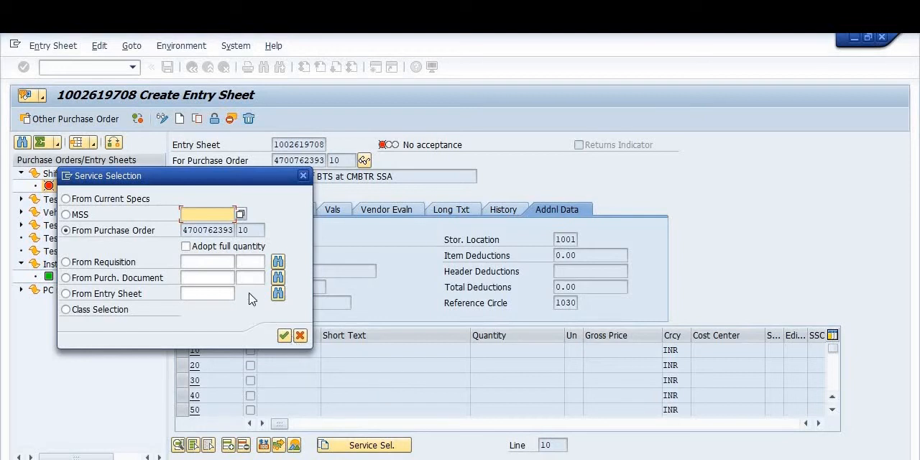
{"action": "left_click", "coordinate": [186, 247]}
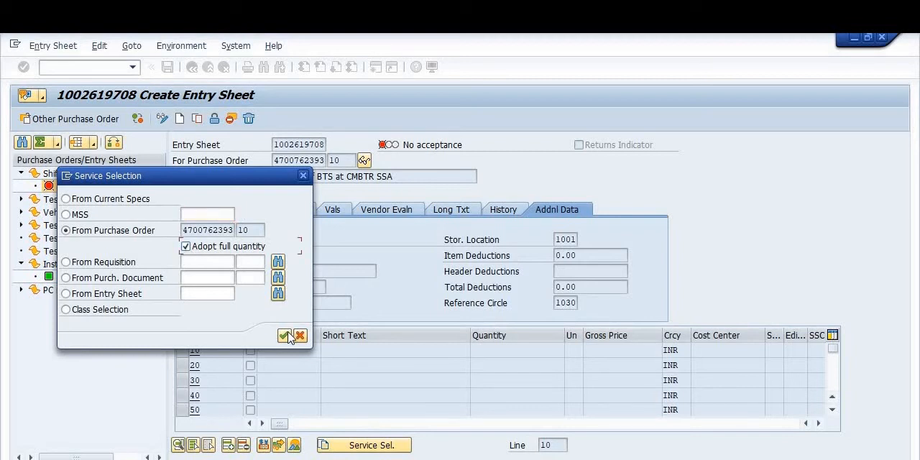
{"action": "left_click", "coordinate": [285, 336]}
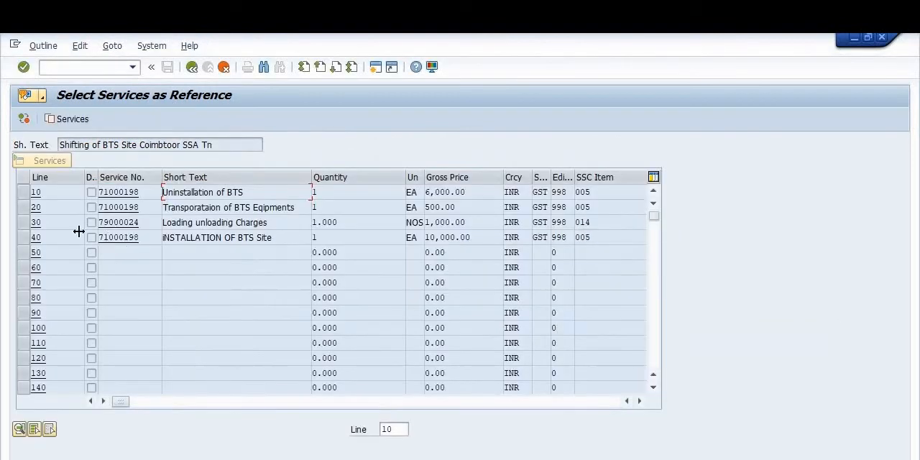
{"action": "left_click", "coordinate": [22, 193]}
{"action": "left_click", "coordinate": [22, 209]}
{"action": "left_click", "coordinate": [23, 225]}
{"action": "left_click", "coordinate": [23, 240]}
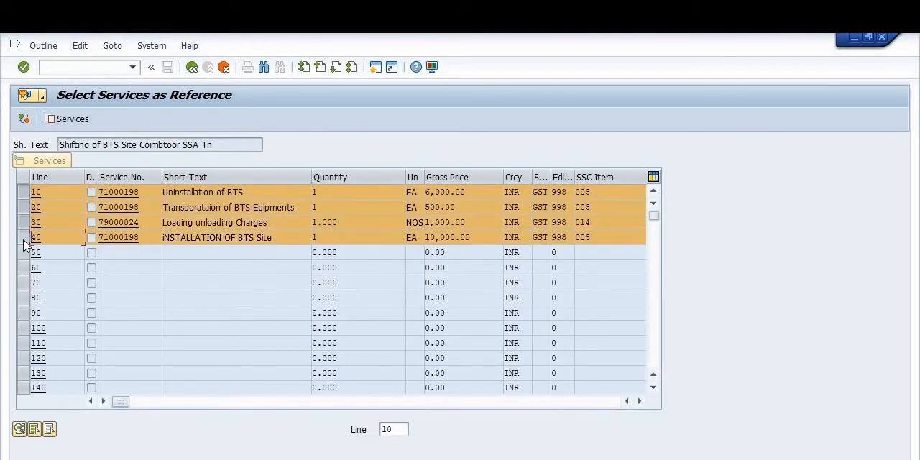
{"action": "left_click", "coordinate": [79, 121]}
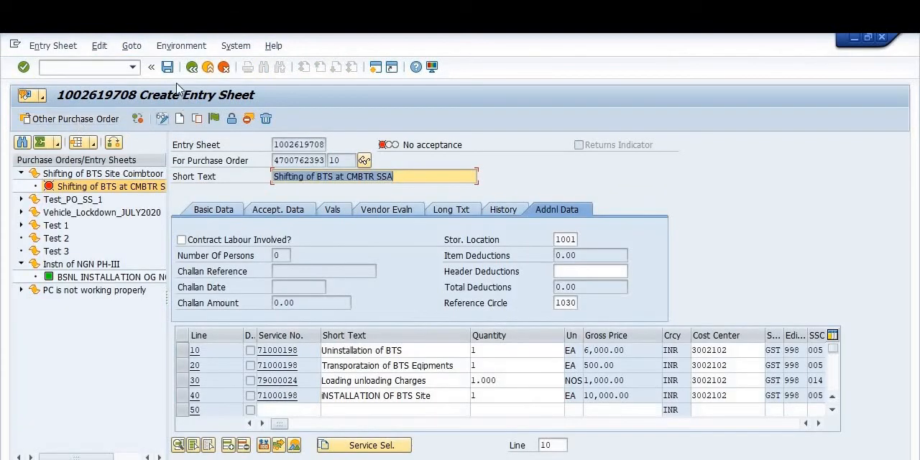
Step: Save the entry sheet, record its number in cell D3 of ASMD_TABLE_DUMP.xls in Excel, and return to SAP
{"action": "left_click", "coordinate": [167, 67]}
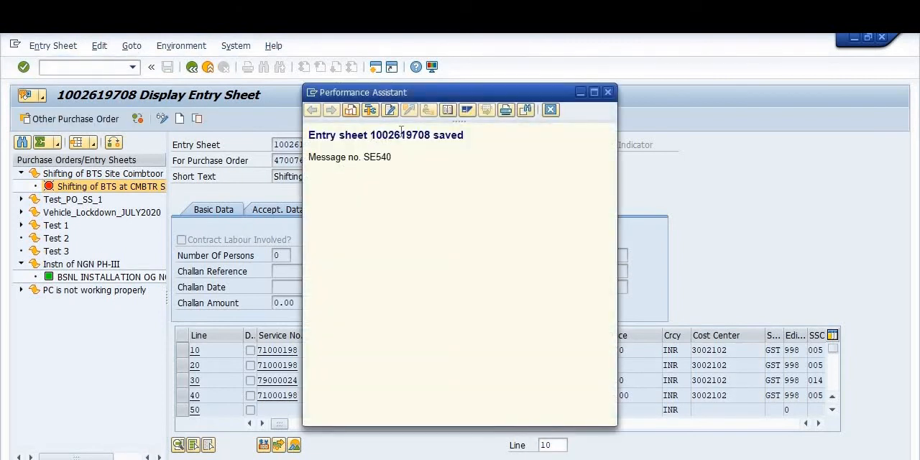
{"action": "left_click_drag", "start_coordinate": [370, 135], "coordinate": [430, 135]}
{"action": "key", "text": "ctrl+c"}
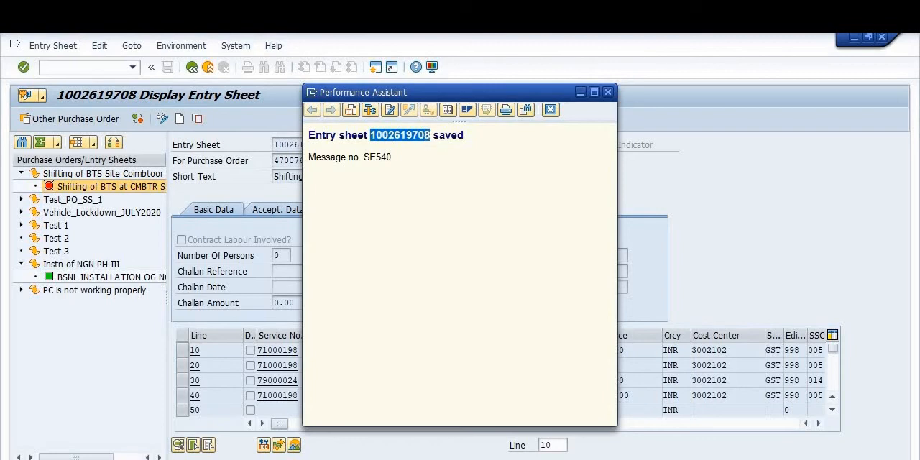
{"action": "key", "text": "alt+Tab"}
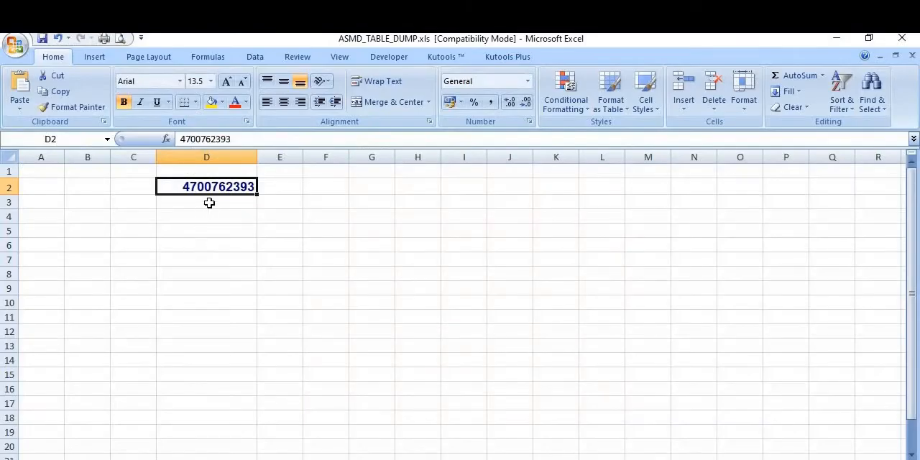
{"action": "left_click", "coordinate": [209, 203]}
{"action": "key", "text": "ctrl+v"}
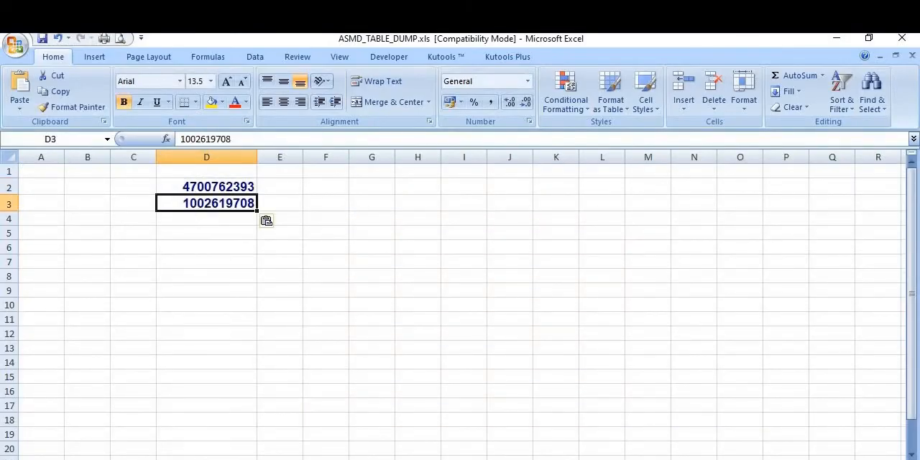
{"action": "mouse_move", "coordinate": [494, 459]}
{"action": "left_click", "coordinate": [524, 435]}
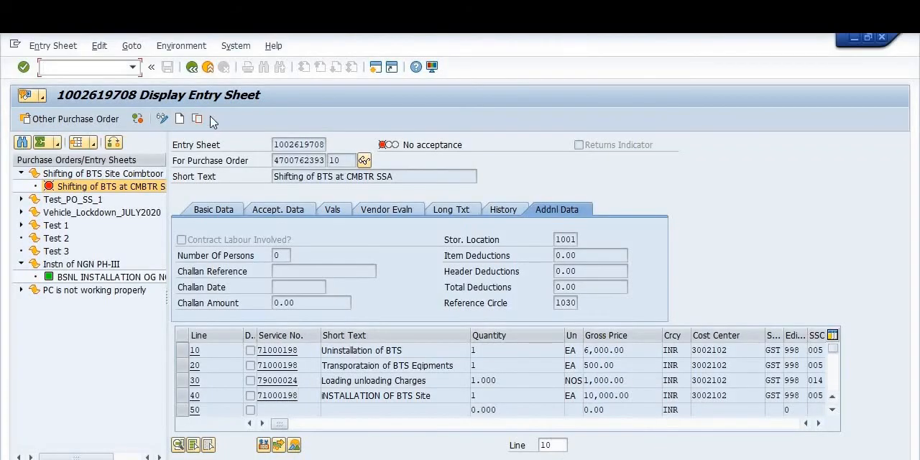
Step: Open the new entry sheet's note sheet from the Business Workplace inbox, view its document release status, and leave it
{"action": "left_click", "coordinate": [191, 69]}
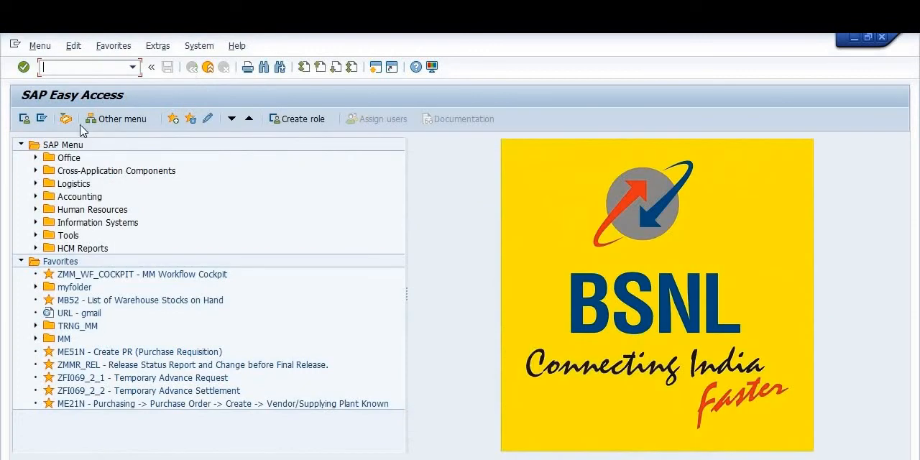
{"action": "left_click", "coordinate": [66, 119]}
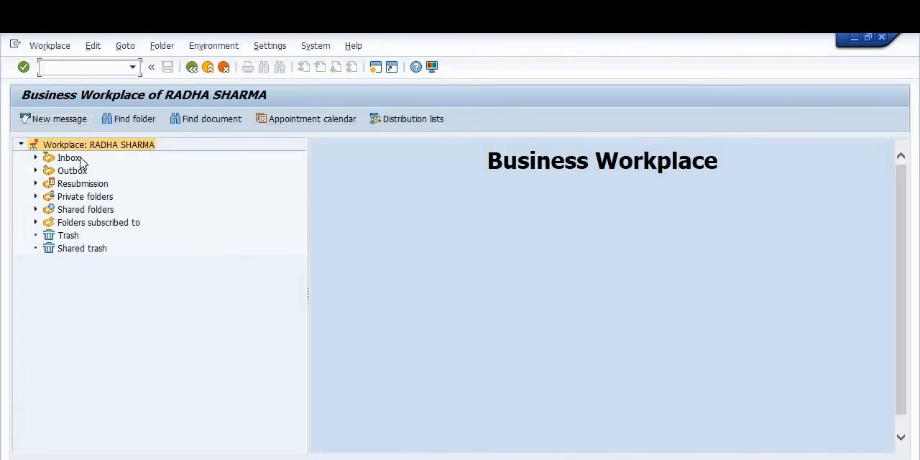
{"action": "left_click", "coordinate": [79, 158]}
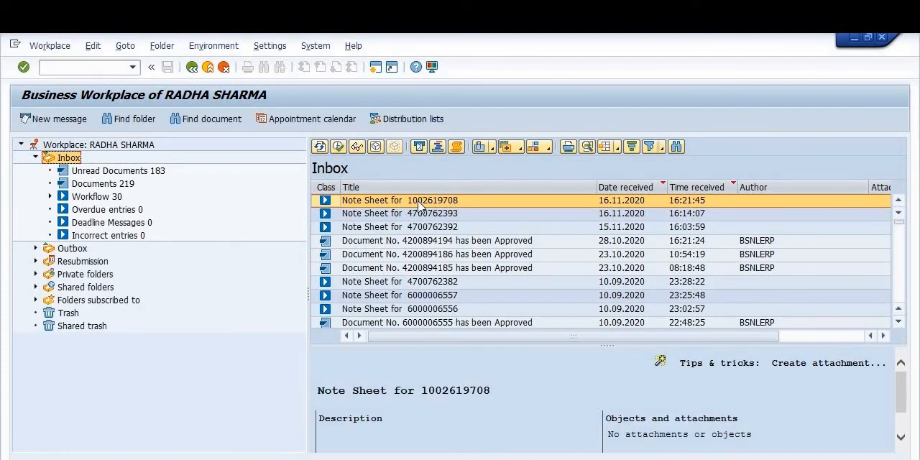
{"action": "double_click", "coordinate": [420, 205]}
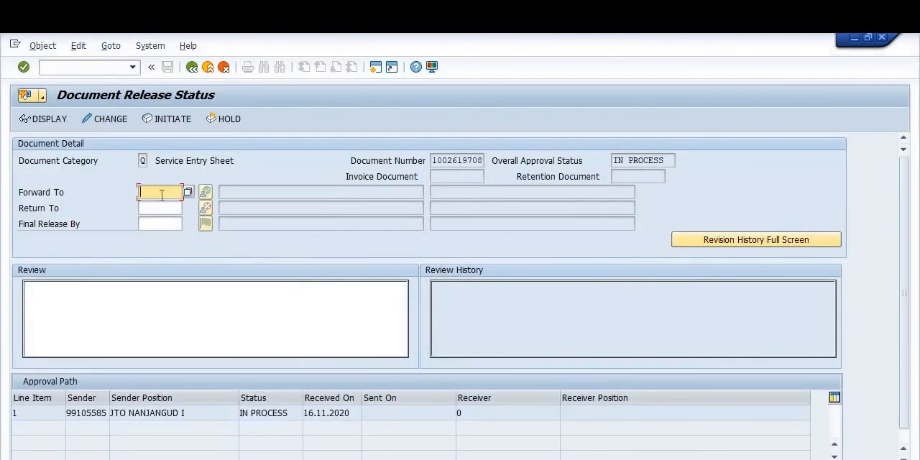
{"action": "left_click", "coordinate": [196, 66]}
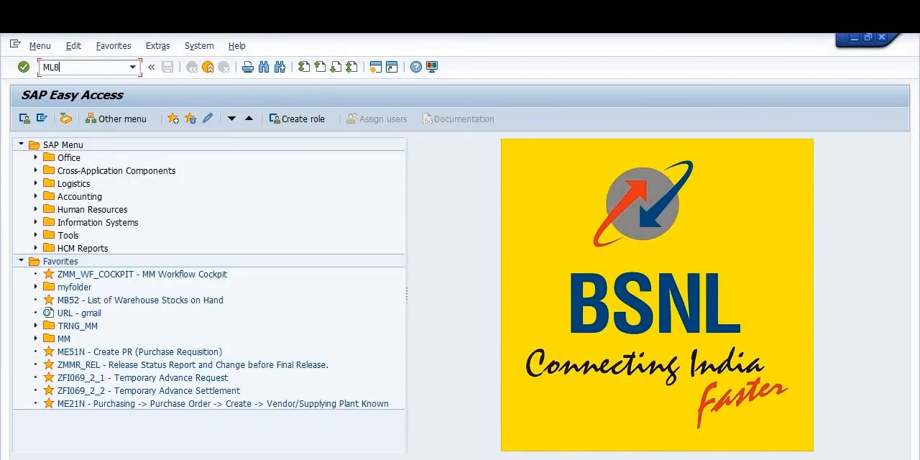
Step: Open the entry sheet in ML81N, switch it to change mode, and release it with release code R1
{"action": "key", "text": "Return"}
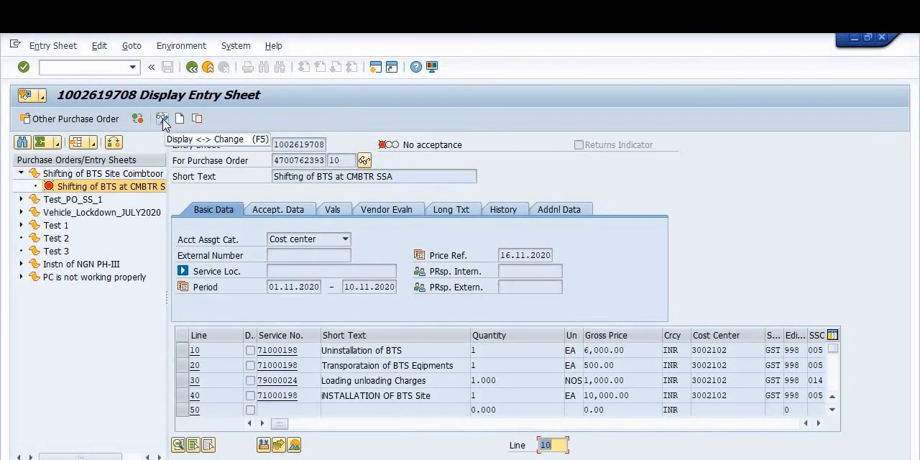
{"action": "left_click", "coordinate": [163, 123]}
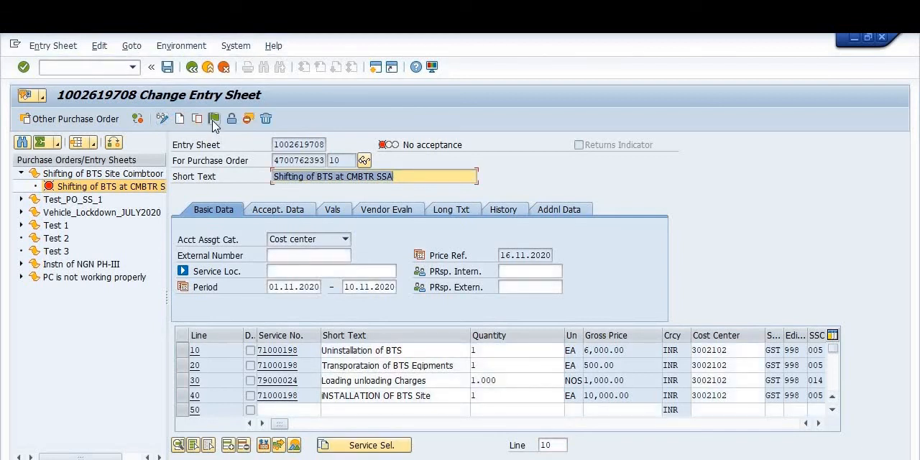
{"action": "left_click", "coordinate": [213, 120]}
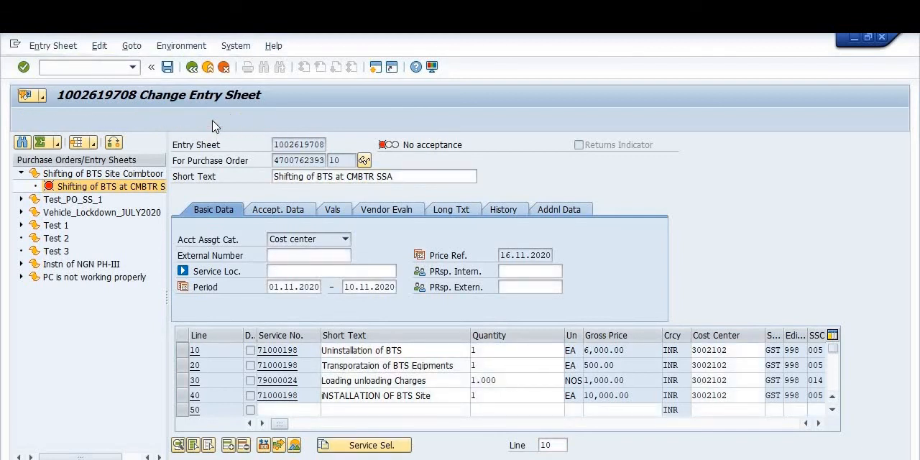
{"action": "type", "text": "R1"}
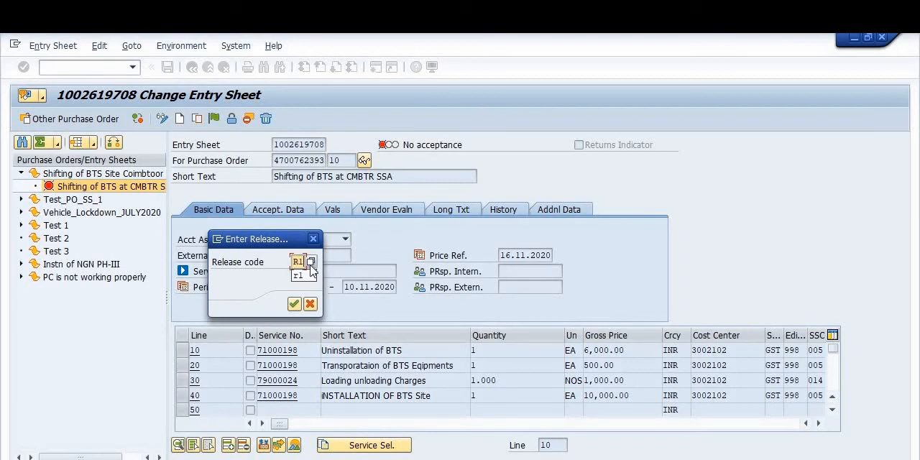
{"action": "key", "text": "Return"}
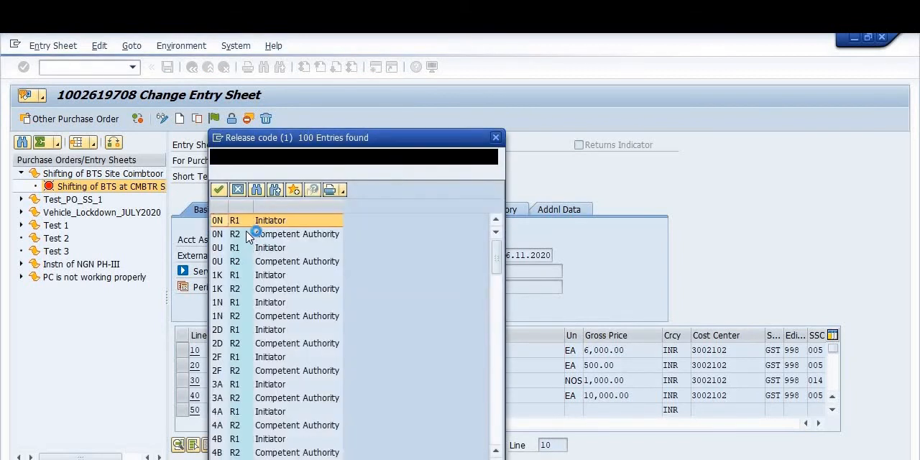
{"action": "left_click", "coordinate": [499, 137]}
{"action": "left_click", "coordinate": [294, 304]}
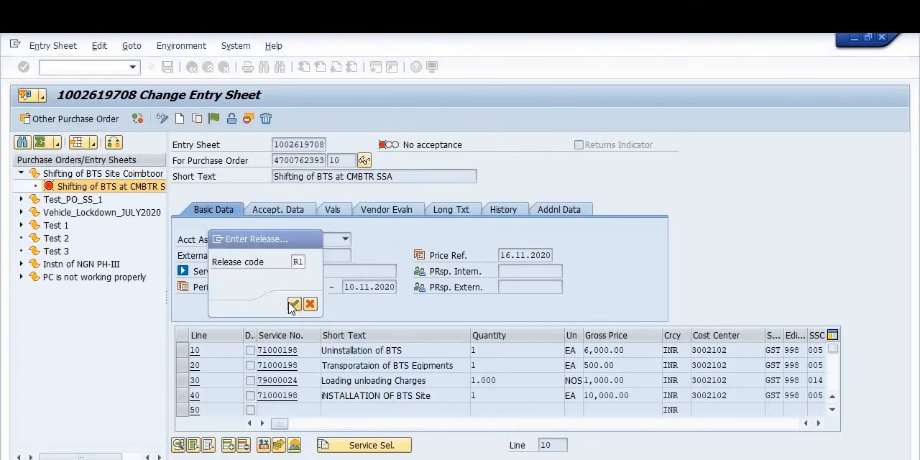
Step: Release the entry sheet with release code R2, save it, and select the acceptance document number in the message details
{"action": "left_click", "coordinate": [216, 120]}
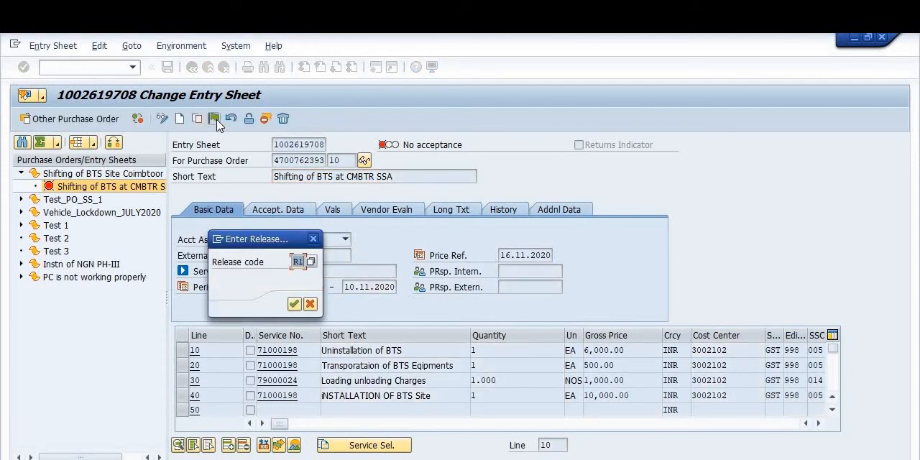
{"action": "type", "text": "R2"}
{"action": "left_click", "coordinate": [296, 305]}
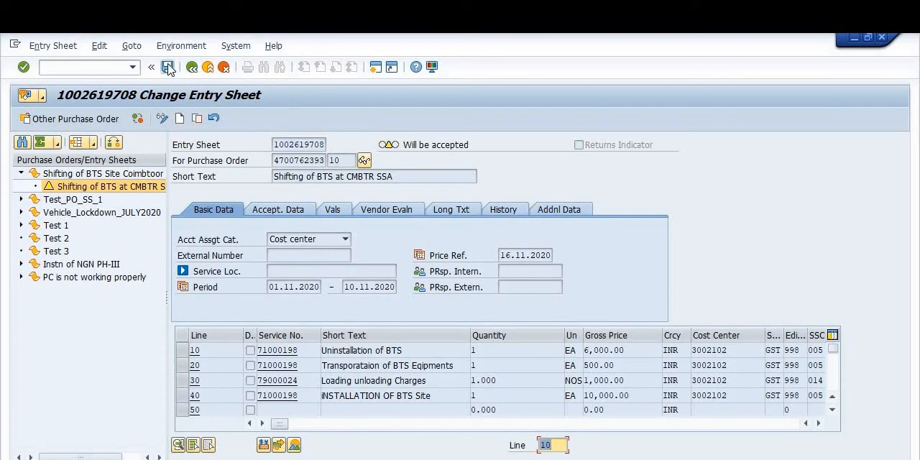
{"action": "left_click", "coordinate": [168, 66]}
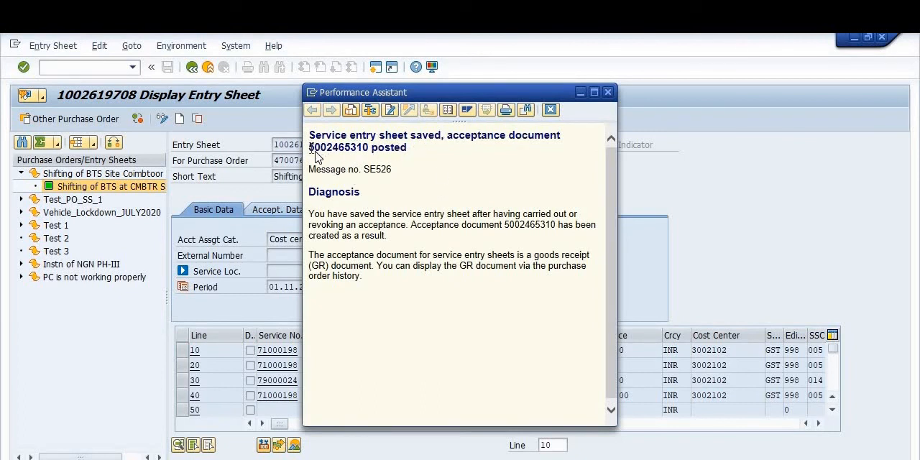
{"action": "left_click_drag", "start_coordinate": [312, 151], "coordinate": [371, 152]}
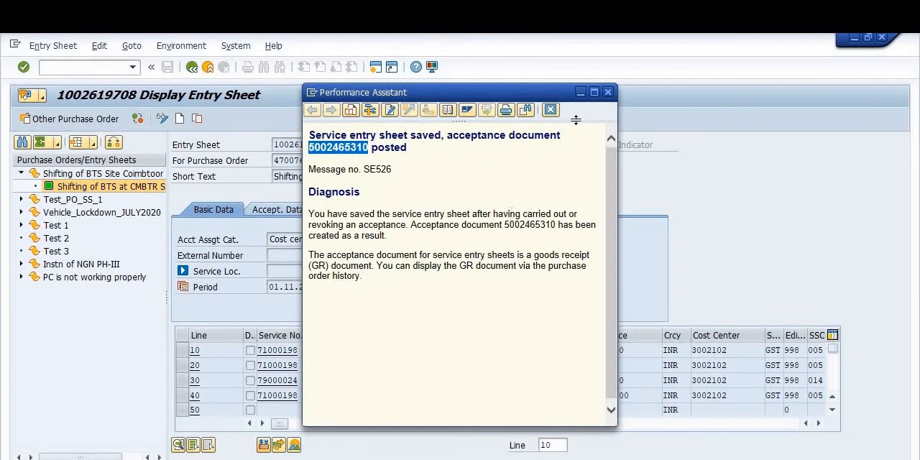
{"action": "left_click", "coordinate": [583, 95]}
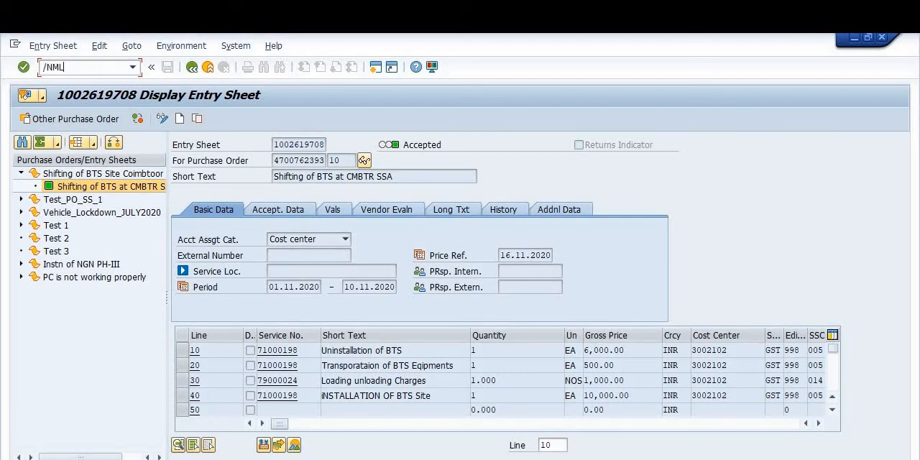
Step: List the print messages for the service entry sheet with the purchase order filter cleared, and return to the selection screen
{"action": "key", "text": "Return"}
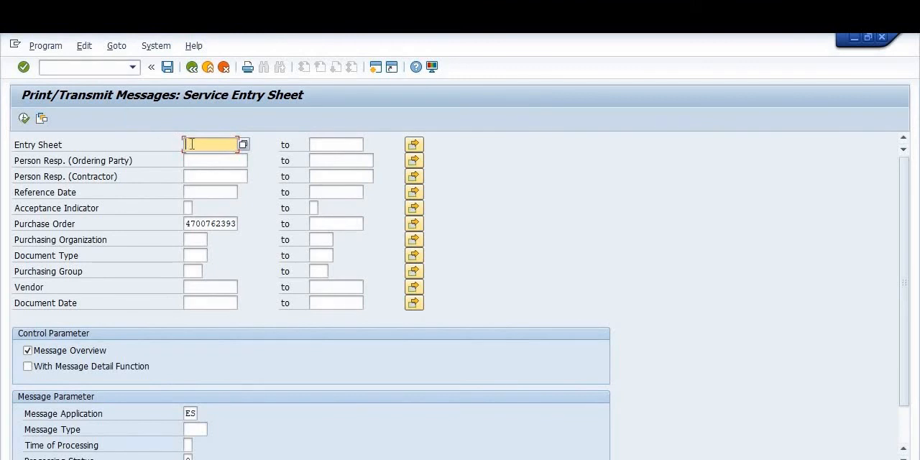
{"action": "key", "text": "ctrl+v"}
{"action": "left_click", "coordinate": [238, 226]}
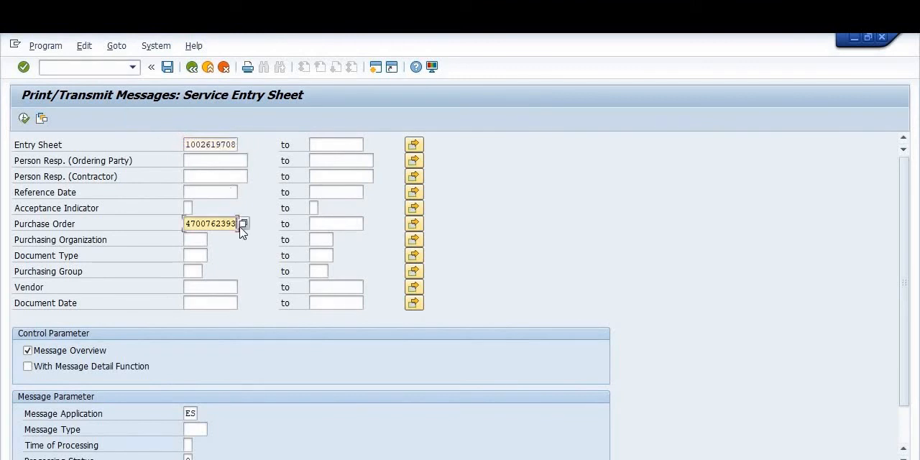
{"action": "key", "text": "BackSpace"}
{"action": "key", "text": "BackSpace"}
{"action": "key", "text": "BackSpace"}
{"action": "key", "text": "BackSpace"}
{"action": "key", "text": "BackSpace"}
{"action": "key", "text": "BackSpace"}
{"action": "key", "text": "BackSpace"}
{"action": "key", "text": "BackSpace"}
{"action": "key", "text": "BackSpace"}
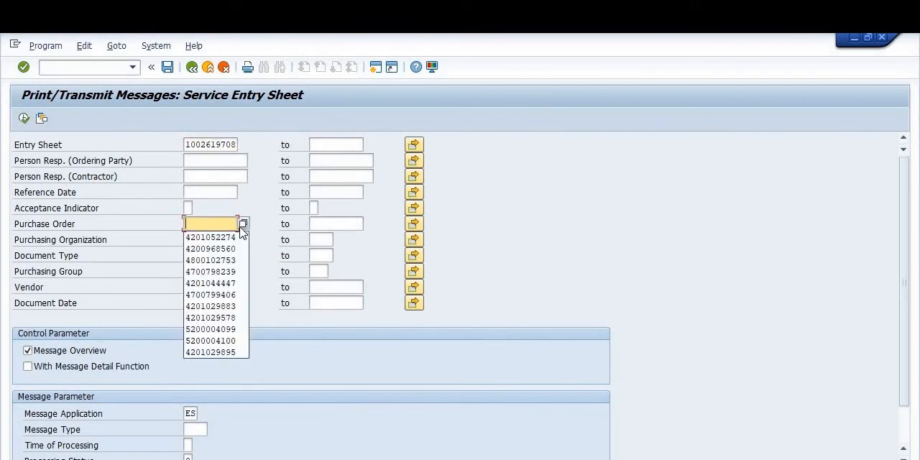
{"action": "left_click", "coordinate": [569, 282]}
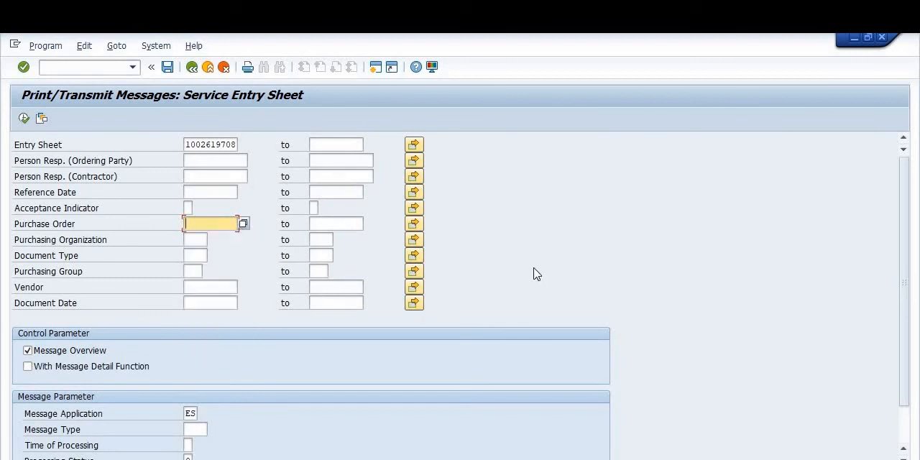
{"action": "left_click", "coordinate": [25, 120]}
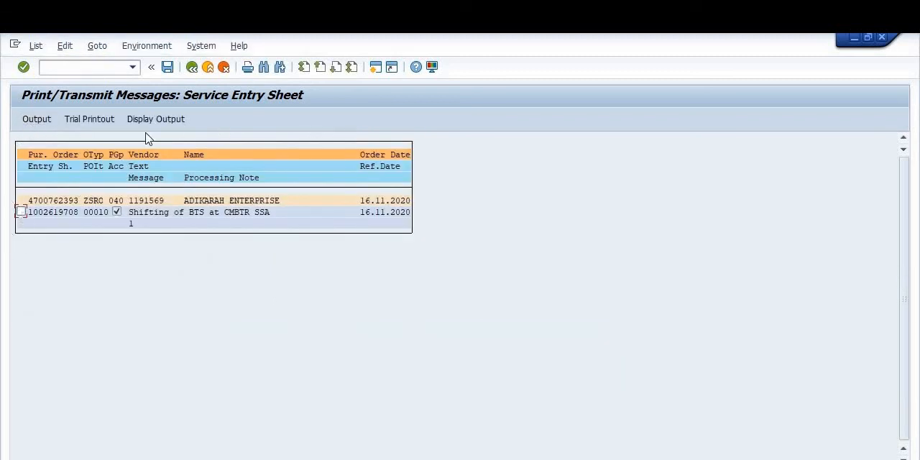
{"action": "left_click", "coordinate": [193, 66]}
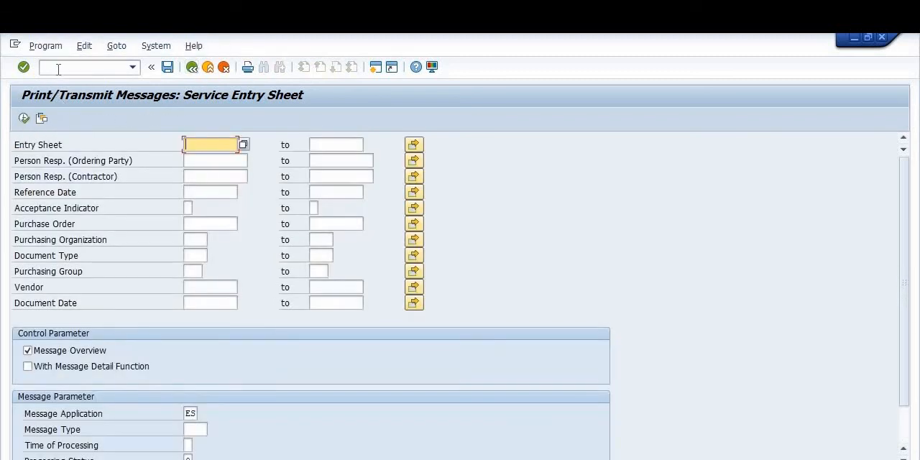
Step: Run transaction ML83 for the entry sheet number and select the listed entry sheet for printing
{"action": "left_click", "coordinate": [58, 69]}
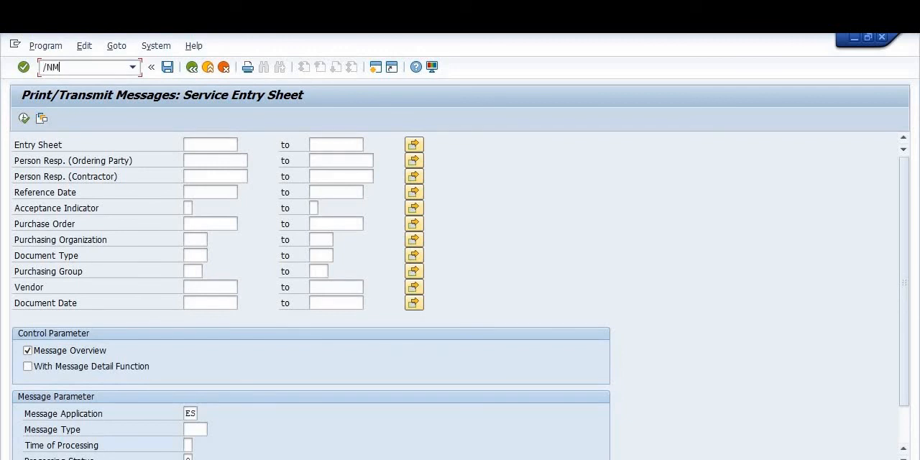
{"action": "type", "text": "/NML83"}
{"action": "key", "text": "Return"}
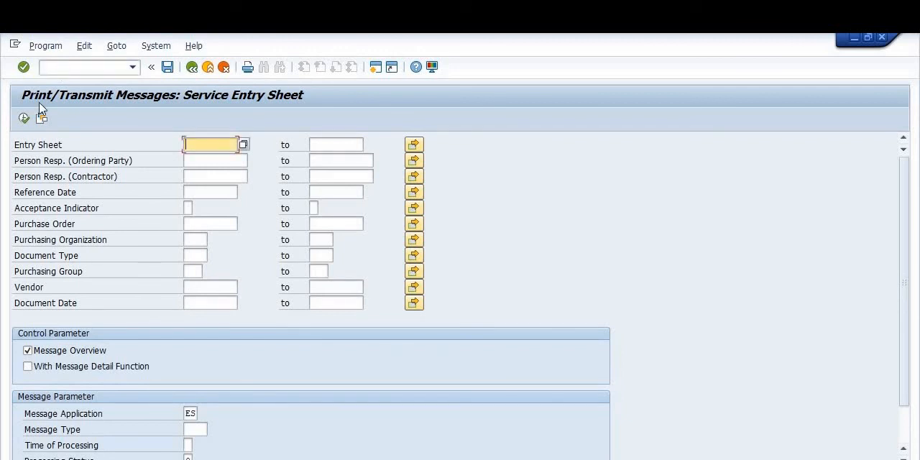
{"action": "left_click", "coordinate": [201, 147]}
{"action": "key", "text": "ctrl+v"}
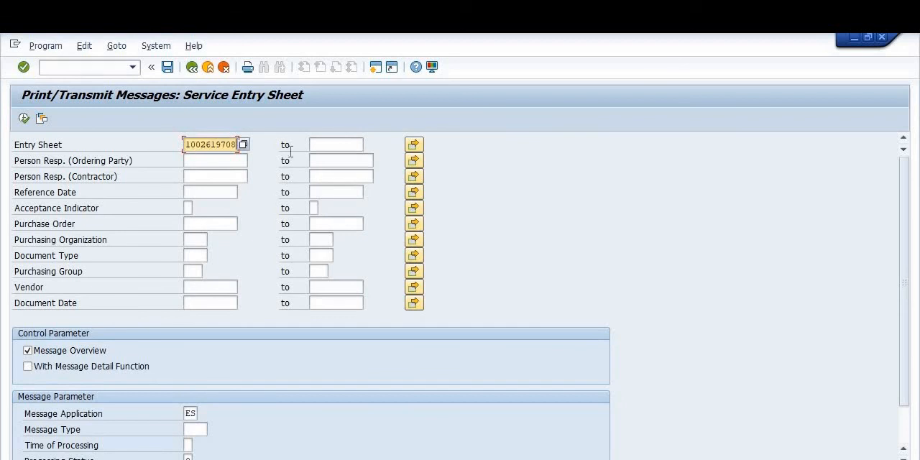
{"action": "left_click", "coordinate": [23, 119]}
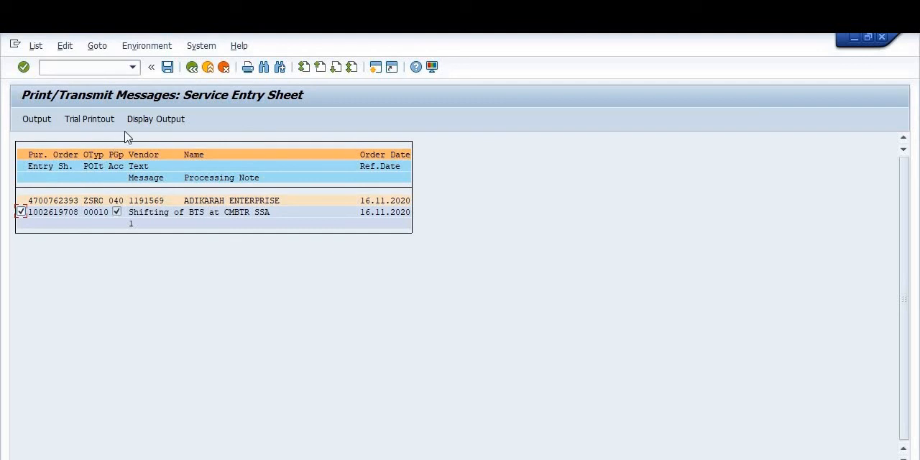
Step: Start a trial printout of the entry sheet on output device LOCL with immediate printing enabled
{"action": "left_click", "coordinate": [91, 119]}
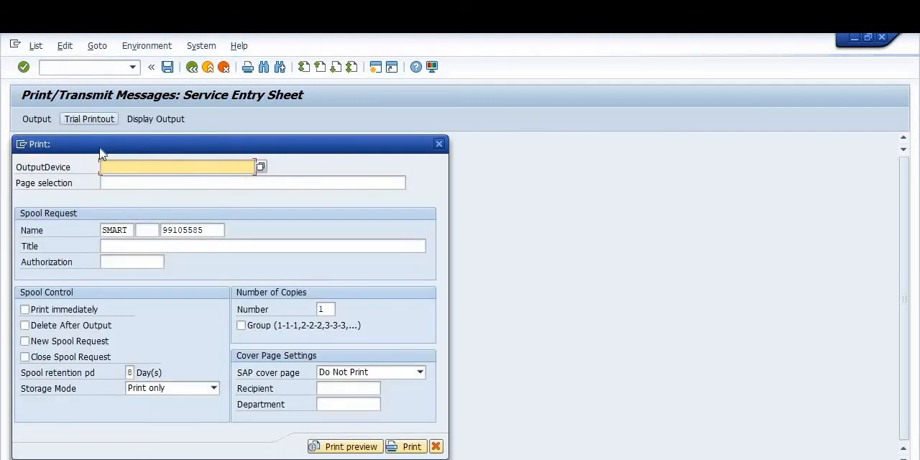
{"action": "left_click", "coordinate": [26, 311]}
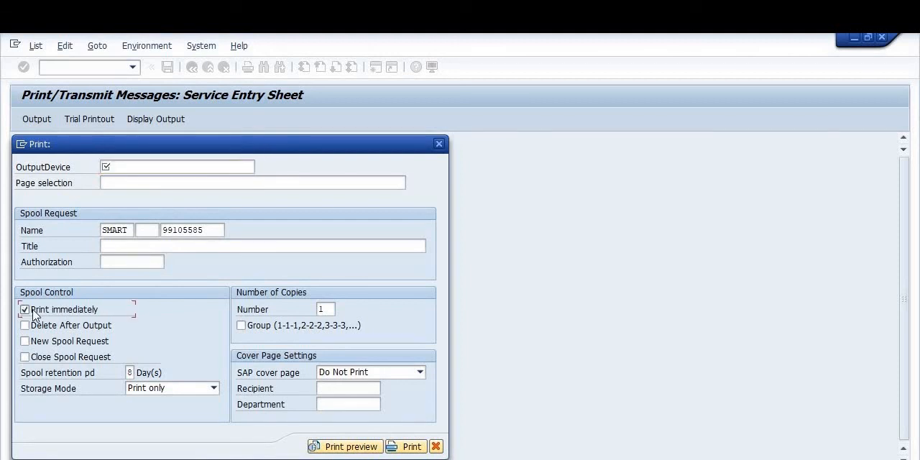
{"action": "left_click", "coordinate": [146, 164]}
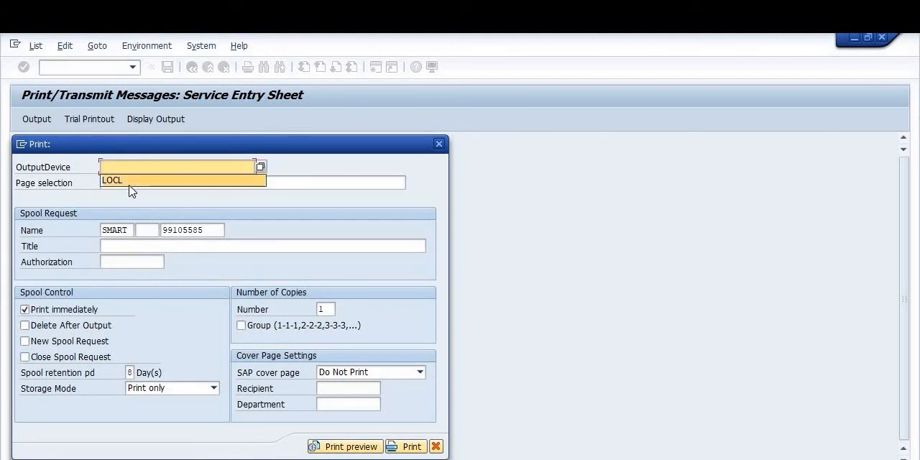
{"action": "left_click", "coordinate": [131, 185]}
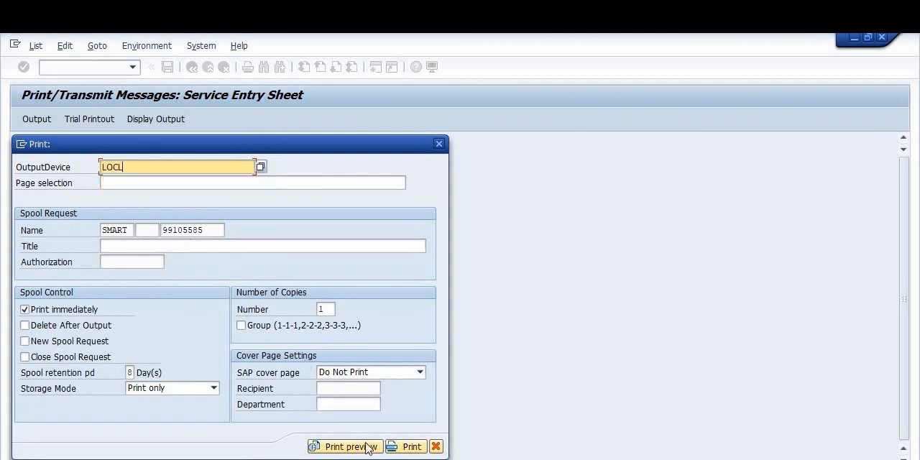
{"action": "left_click", "coordinate": [411, 448]}
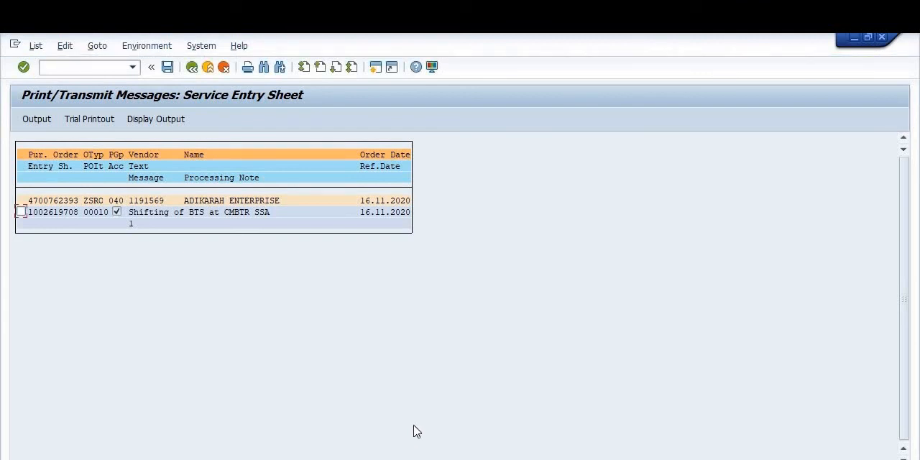
Step: Print the entry sheet with the PDF995 printer and save it as SES in the Downloads folder
{"action": "left_click", "coordinate": [406, 184]}
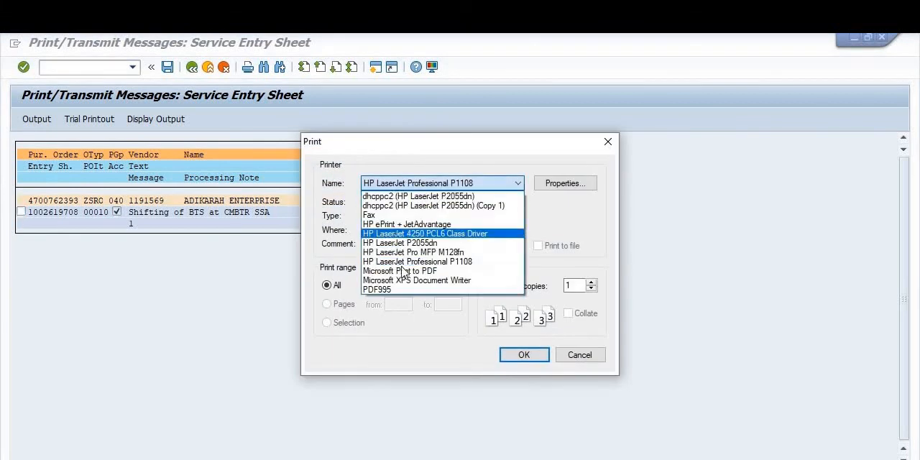
{"action": "left_click", "coordinate": [395, 290]}
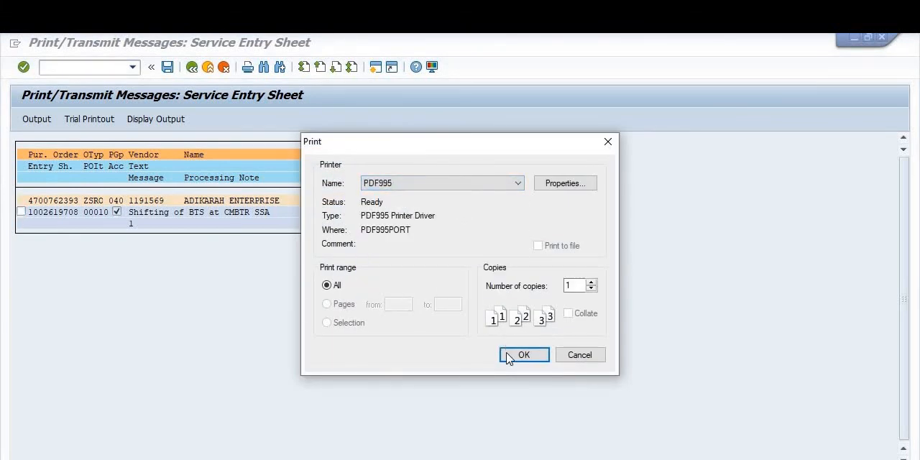
{"action": "left_click", "coordinate": [432, 187]}
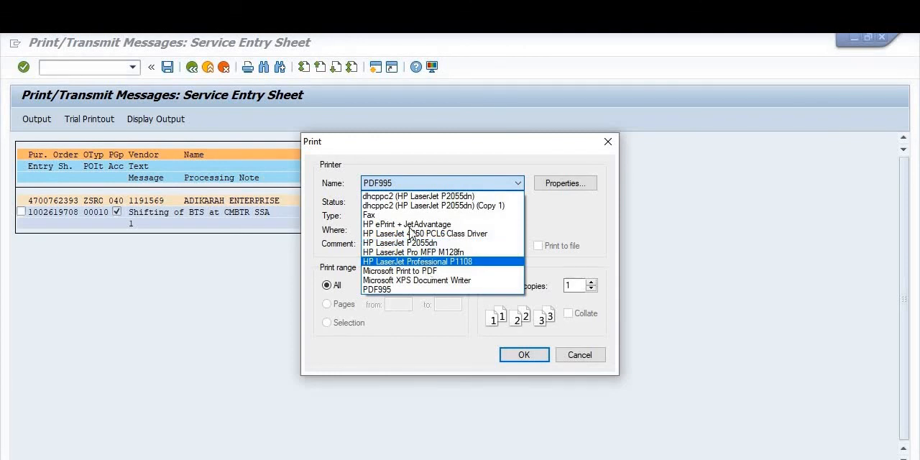
{"action": "left_click", "coordinate": [397, 290]}
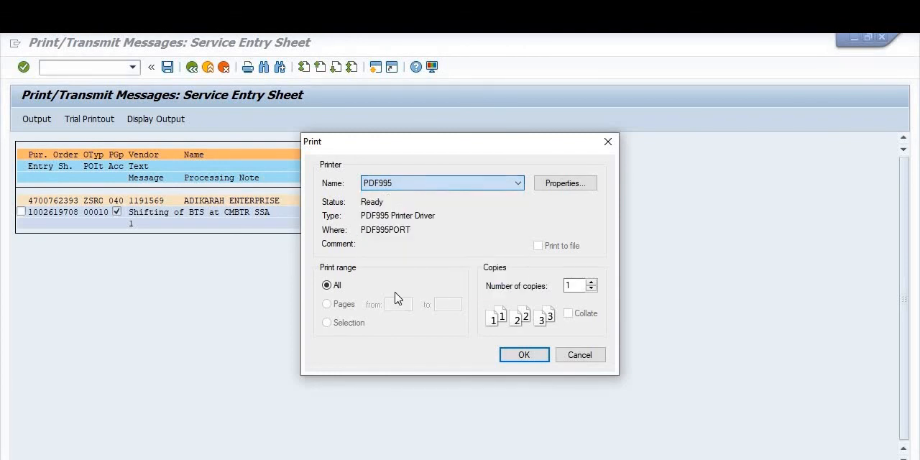
{"action": "left_click", "coordinate": [516, 356]}
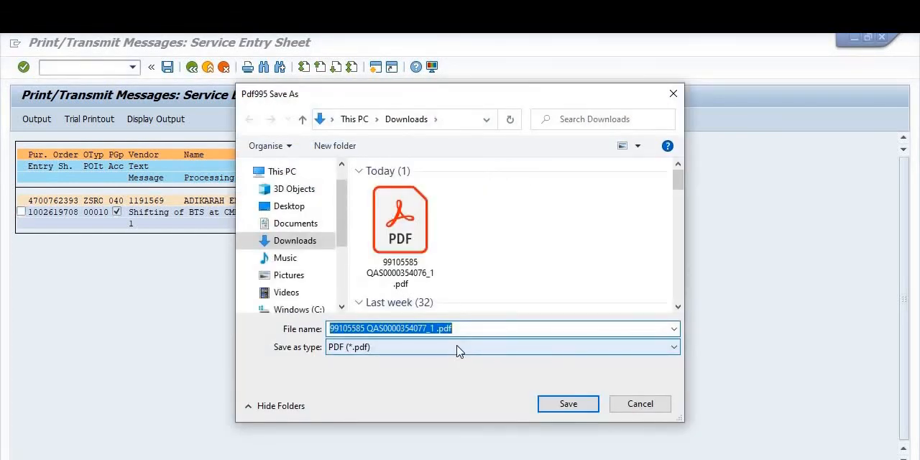
{"action": "type", "text": "SES"}
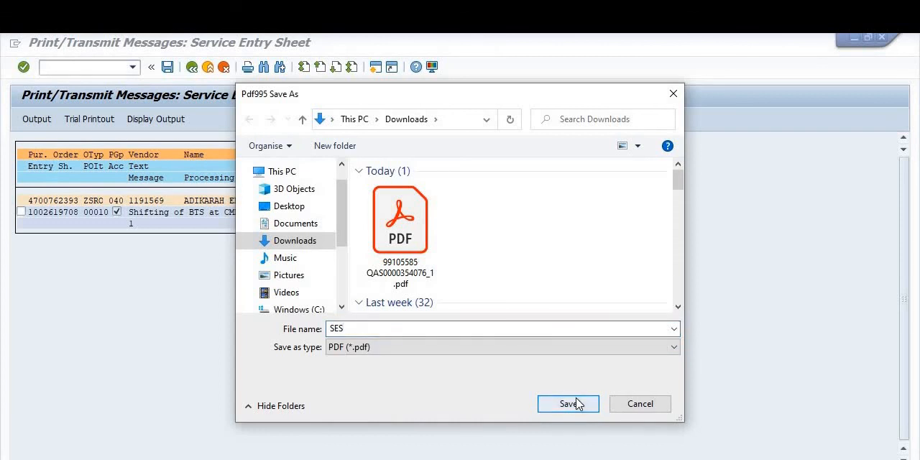
{"action": "left_click", "coordinate": [568, 403]}
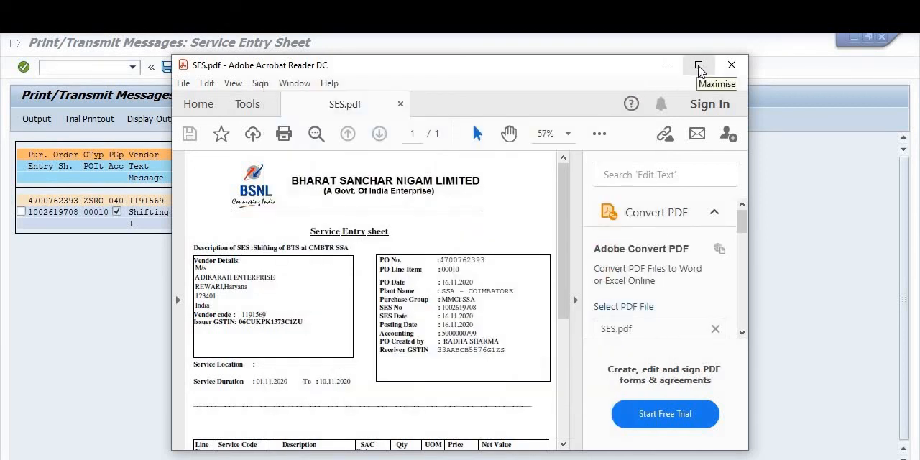
Step: Maximise SES.pdf and examine the printed entry sheet from the header details through the service line items and total value
{"action": "left_click", "coordinate": [699, 66]}
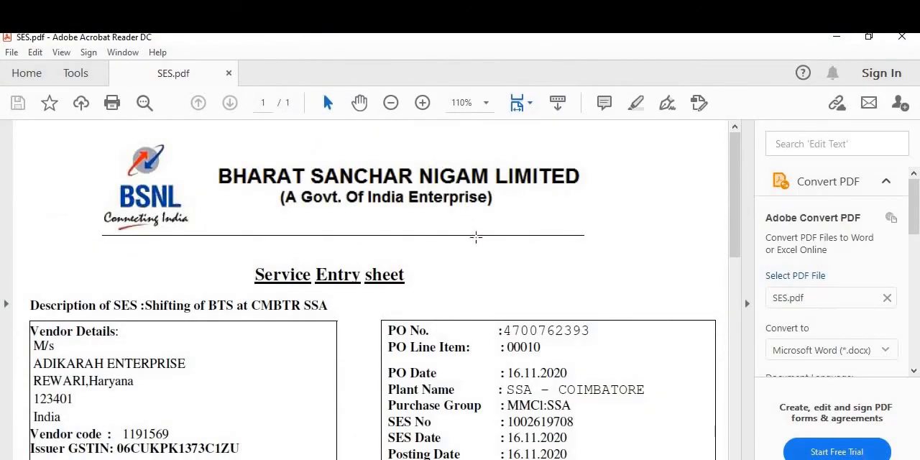
{"action": "scroll", "coordinate": [476, 237], "scroll_direction": "down", "scroll_amount": 5}
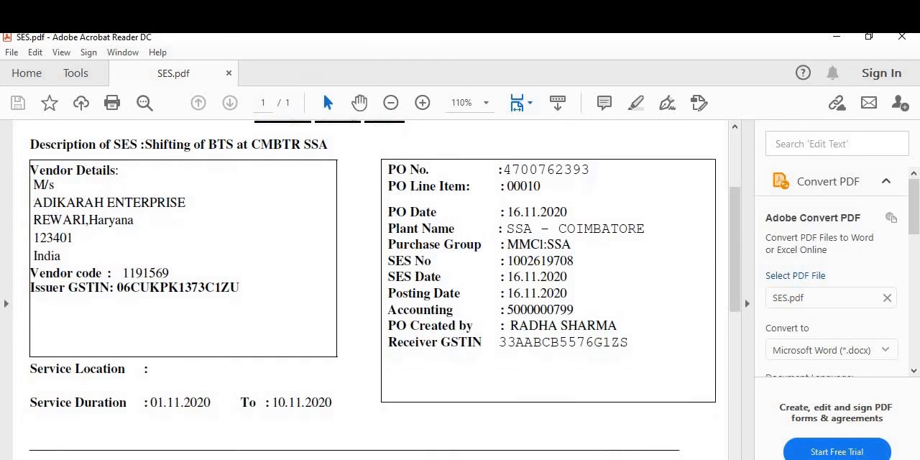
{"action": "scroll", "coordinate": [633, 280], "scroll_direction": "up", "scroll_amount": 5}
{"action": "scroll", "coordinate": [507, 271], "scroll_direction": "down", "scroll_amount": 3}
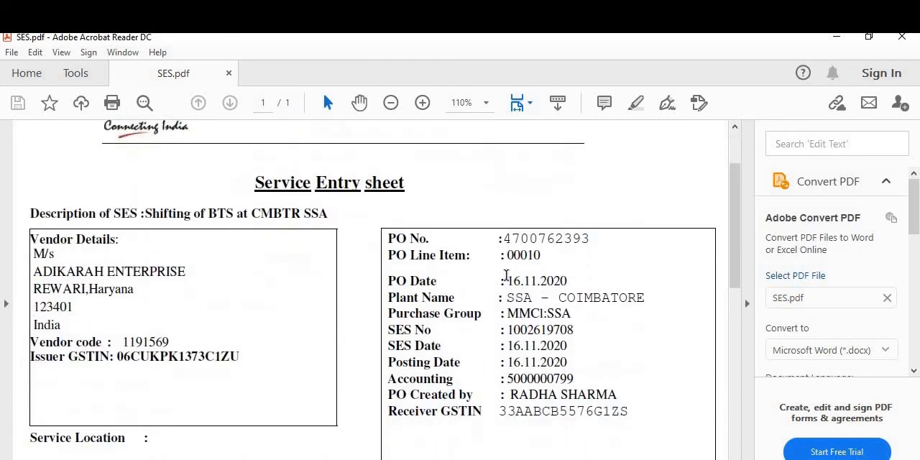
{"action": "scroll", "coordinate": [507, 276], "scroll_direction": "down", "scroll_amount": 10}
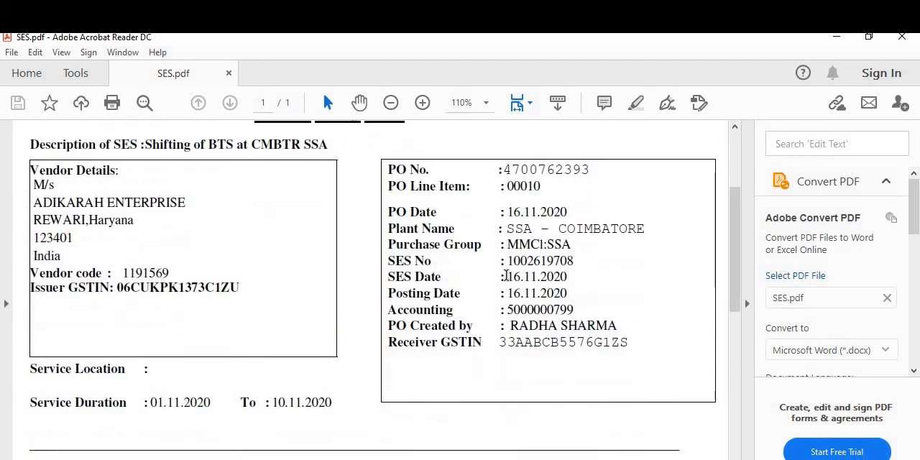
{"action": "scroll", "coordinate": [509, 279], "scroll_direction": "down", "scroll_amount": 2}
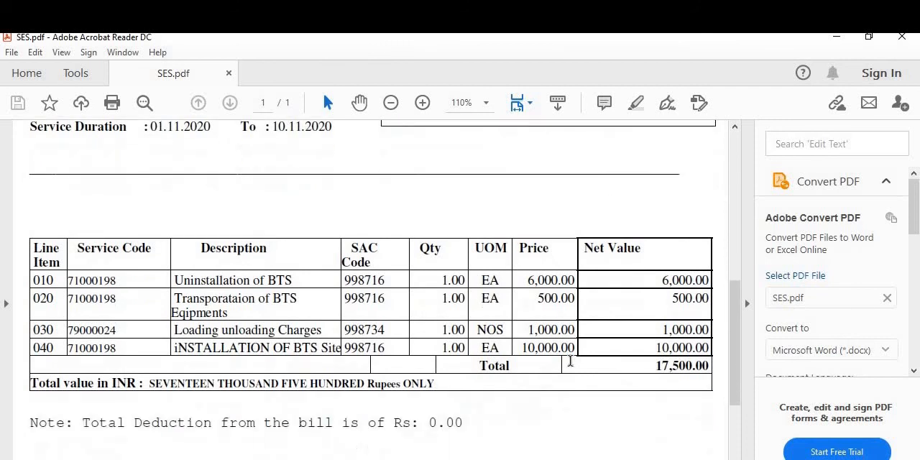
{"action": "scroll", "coordinate": [558, 333], "scroll_direction": "down", "scroll_amount": 4}
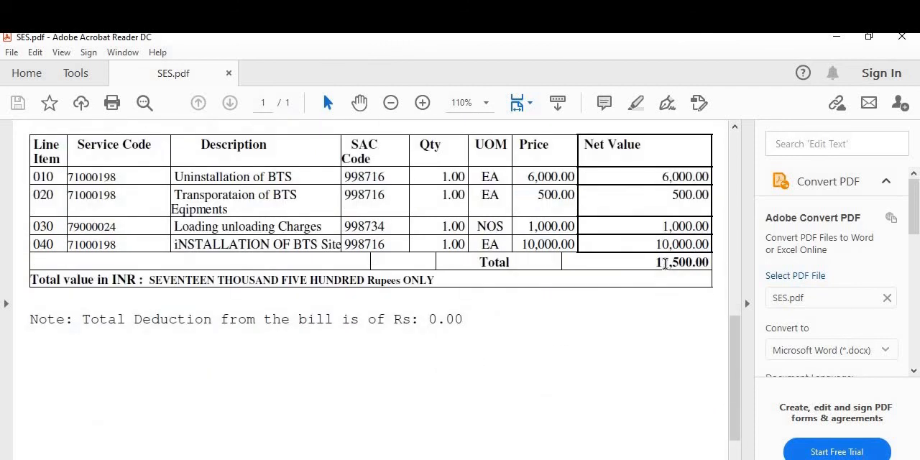
{"action": "scroll", "coordinate": [664, 262], "scroll_direction": "up", "scroll_amount": 11}
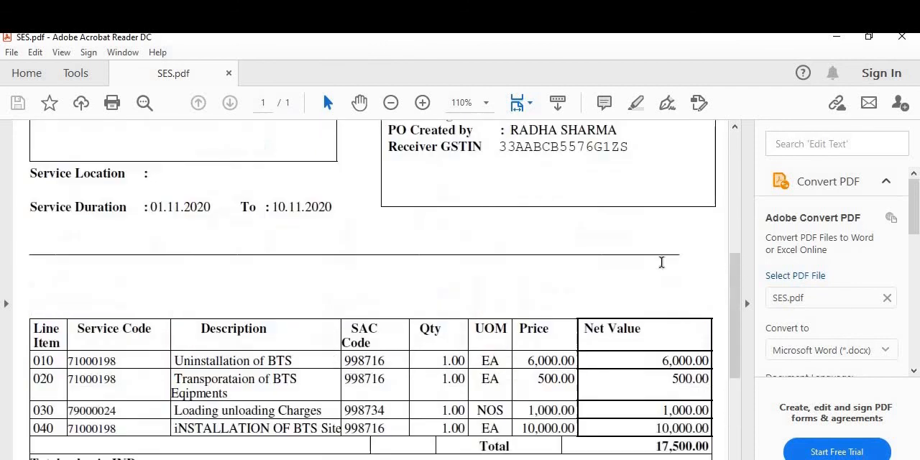
{"action": "scroll", "coordinate": [663, 262], "scroll_direction": "up", "scroll_amount": 4}
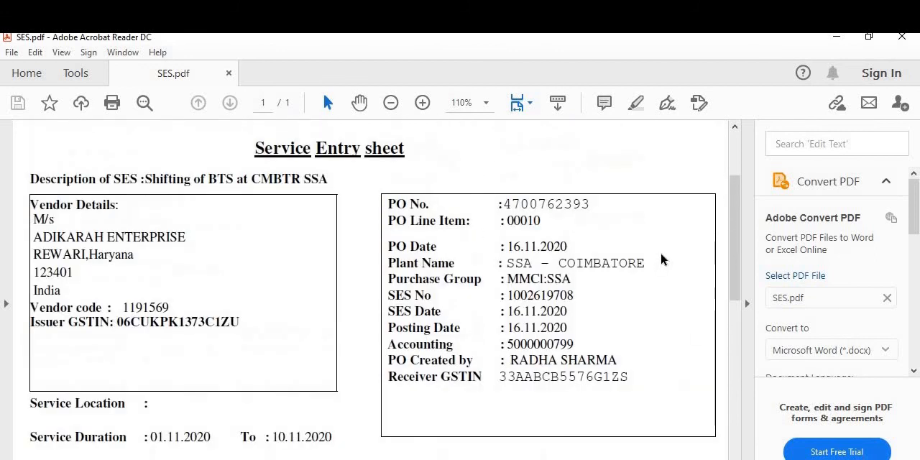
Step: Check the SES number, purchase order number, line item, accounting document, PO creator and GSTIN fields on the printed entry sheet
{"action": "left_click_drag", "start_coordinate": [512, 295], "coordinate": [575, 296]}
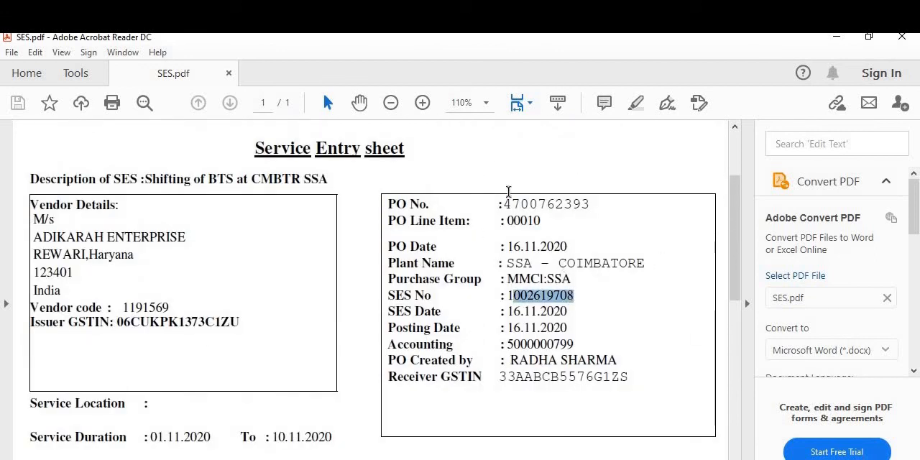
{"action": "left_click_drag", "start_coordinate": [500, 204], "coordinate": [581, 204]}
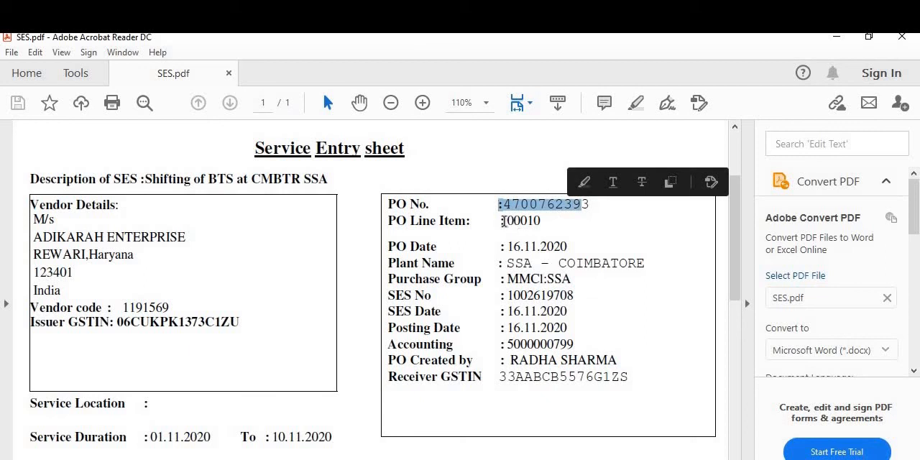
{"action": "left_click_drag", "start_coordinate": [504, 221], "coordinate": [581, 233]}
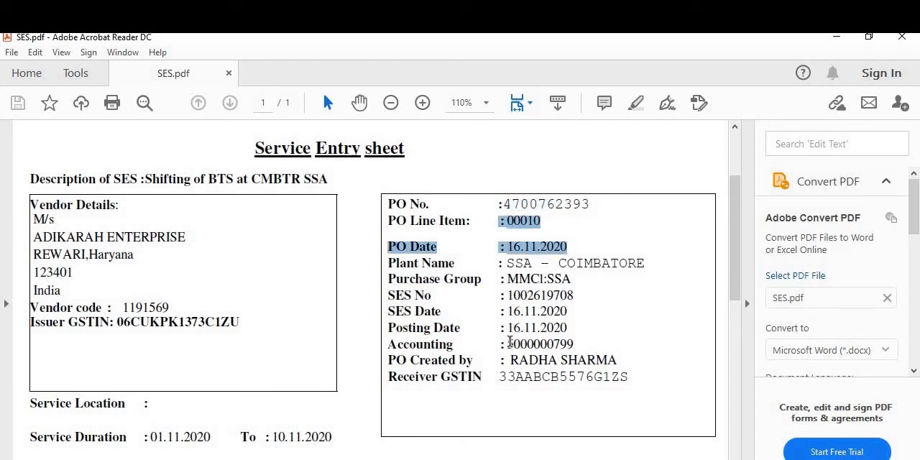
{"action": "left_click_drag", "start_coordinate": [510, 343], "coordinate": [580, 344]}
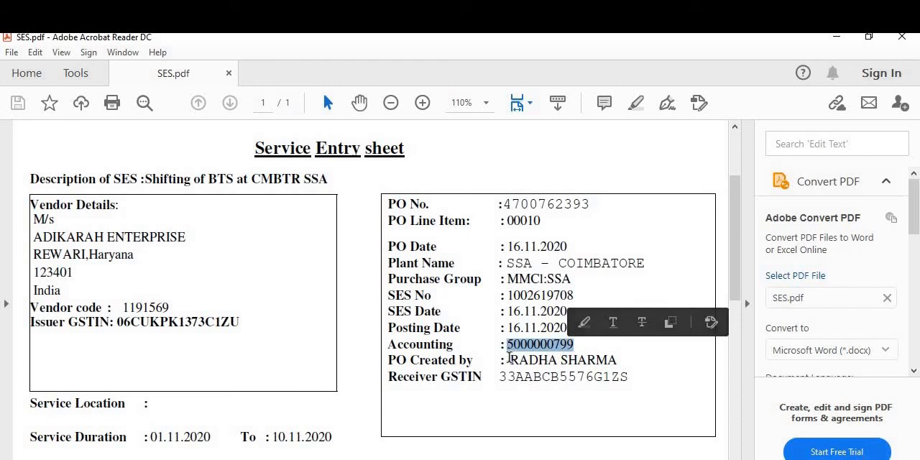
{"action": "left_click_drag", "start_coordinate": [510, 359], "coordinate": [622, 360]}
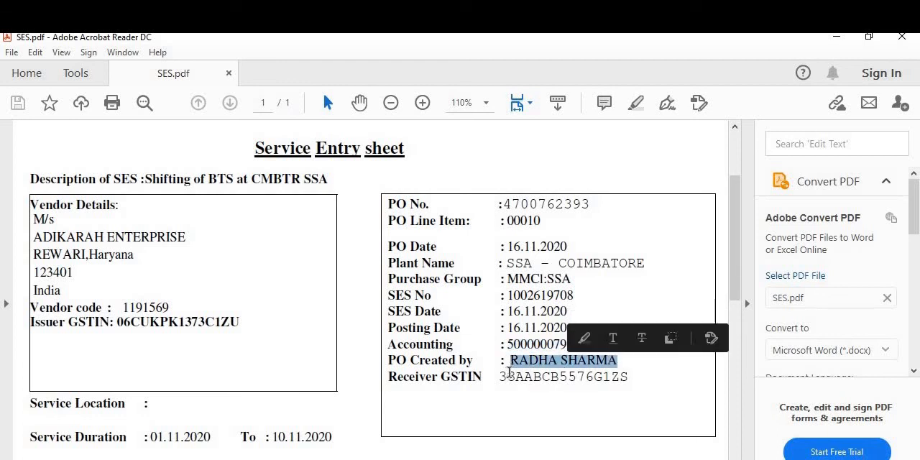
{"action": "left_click_drag", "start_coordinate": [676, 376], "coordinate": [235, 328]}
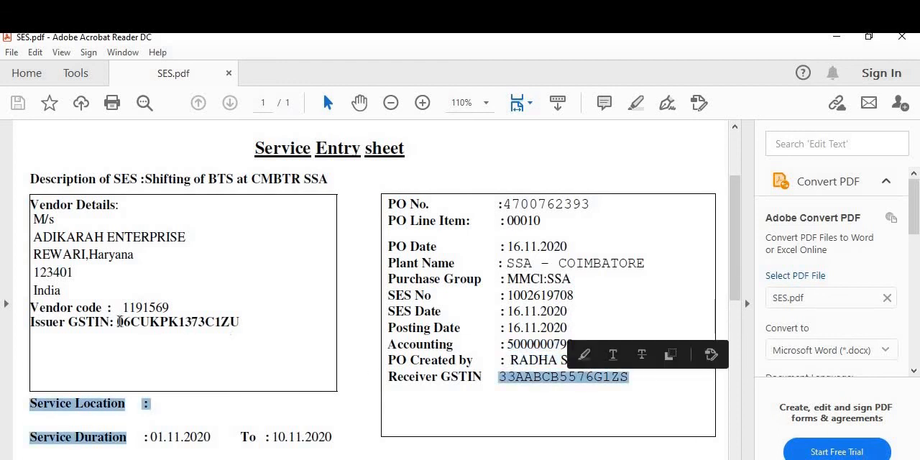
Step: Review the deduction note and authorised signatory section at the end of the entry sheet, and close the PDF
{"action": "scroll", "coordinate": [230, 309], "scroll_direction": "down", "scroll_amount": 12}
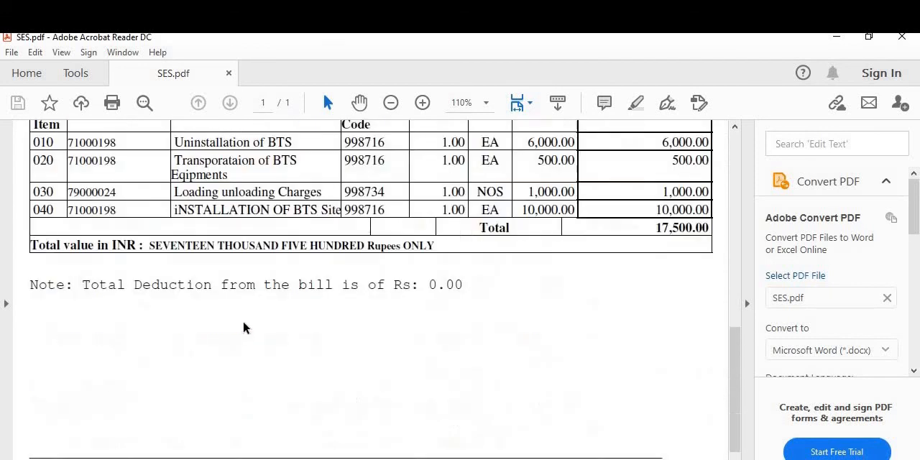
{"action": "scroll", "coordinate": [243, 328], "scroll_direction": "down", "scroll_amount": 2}
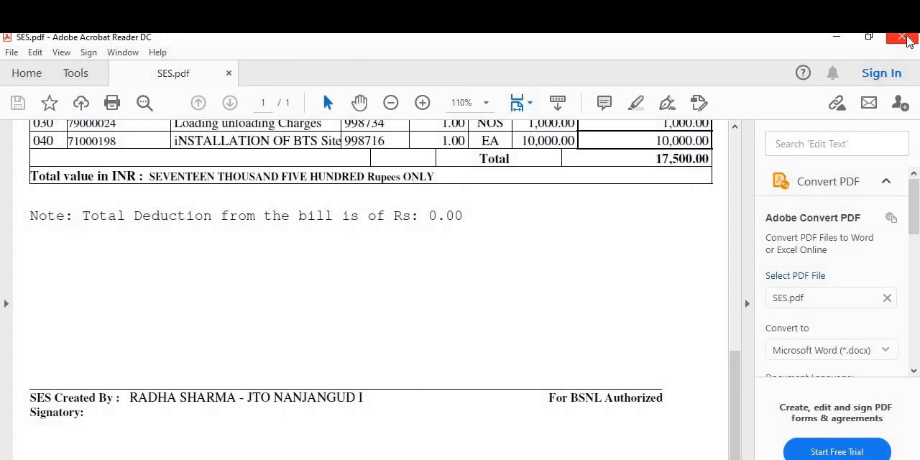
{"action": "left_click", "coordinate": [907, 42]}
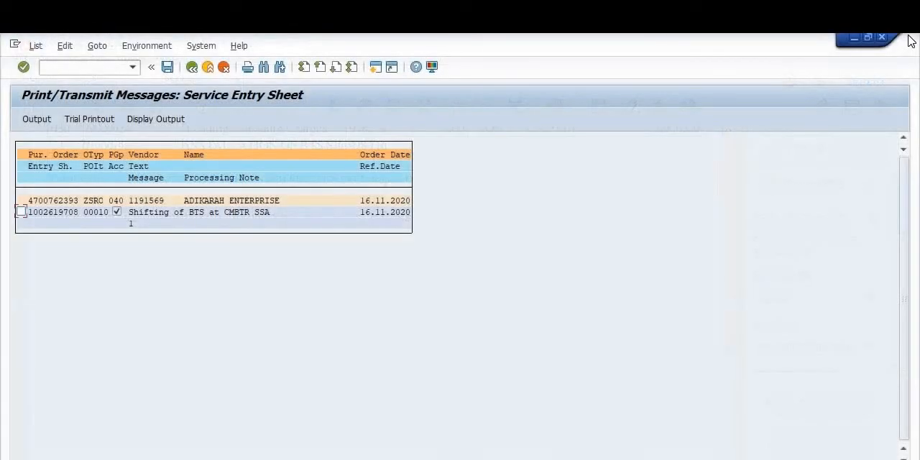